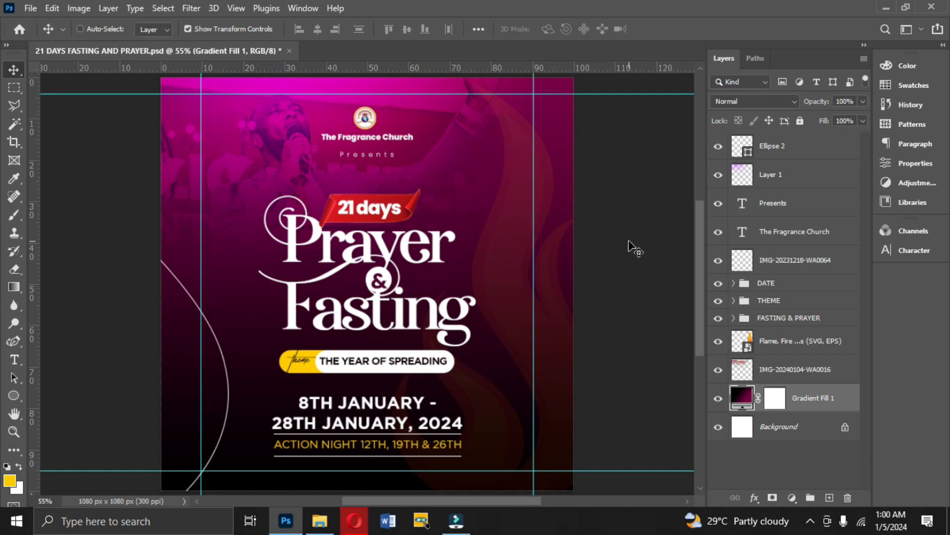
Create a new 1080 x 1080 px document at 300 ppi in RGB with a white background, named 21 DAYS OF FASTING.
key("ctrl+n")
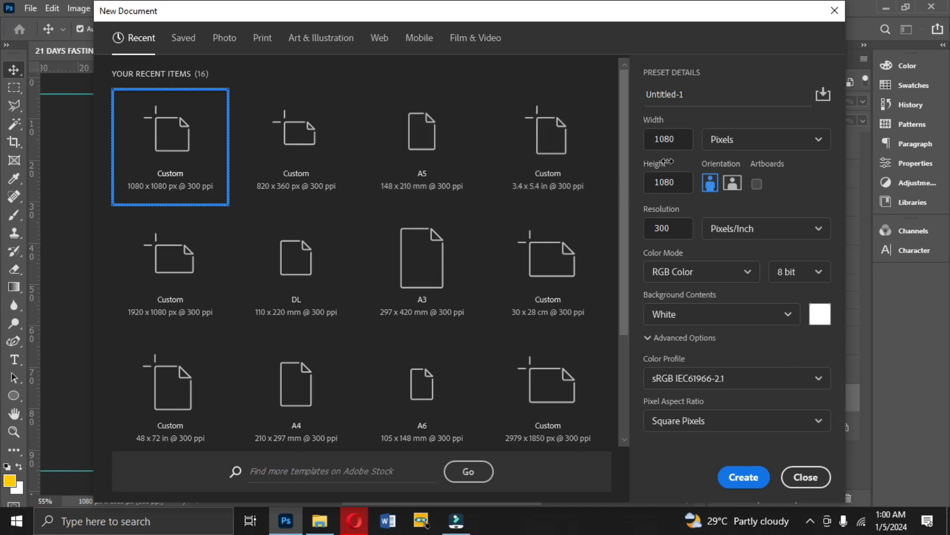
left_click(702, 93)
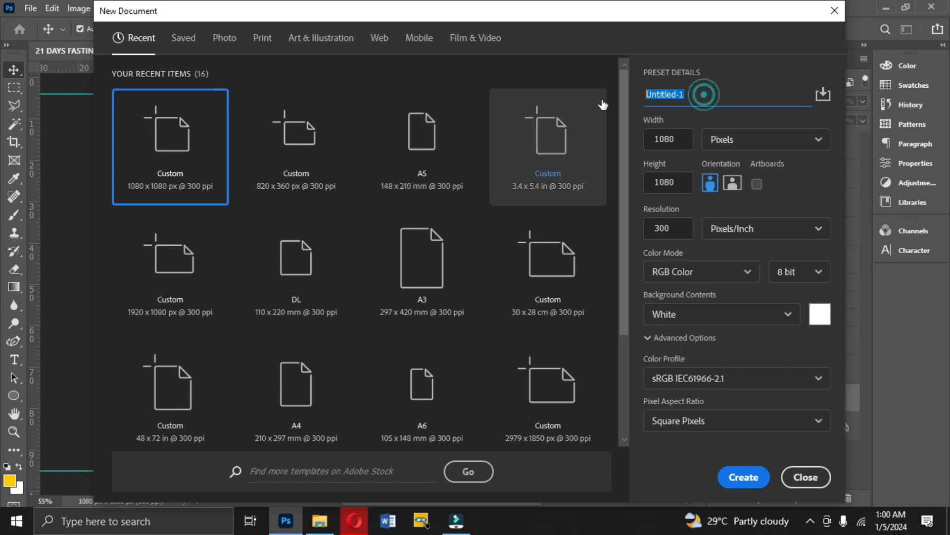
type("21 DAYS OF FASTING")
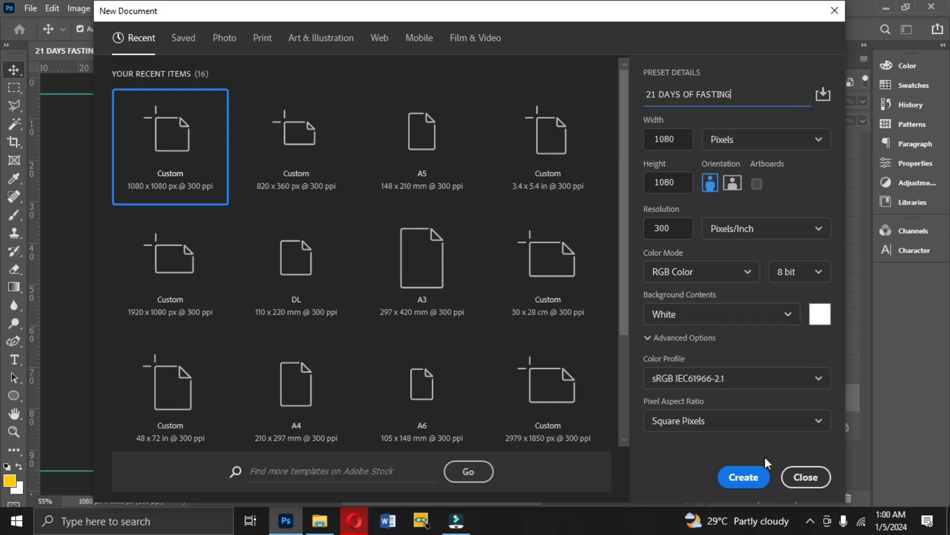
left_click(749, 481)
left_click(603, 190)
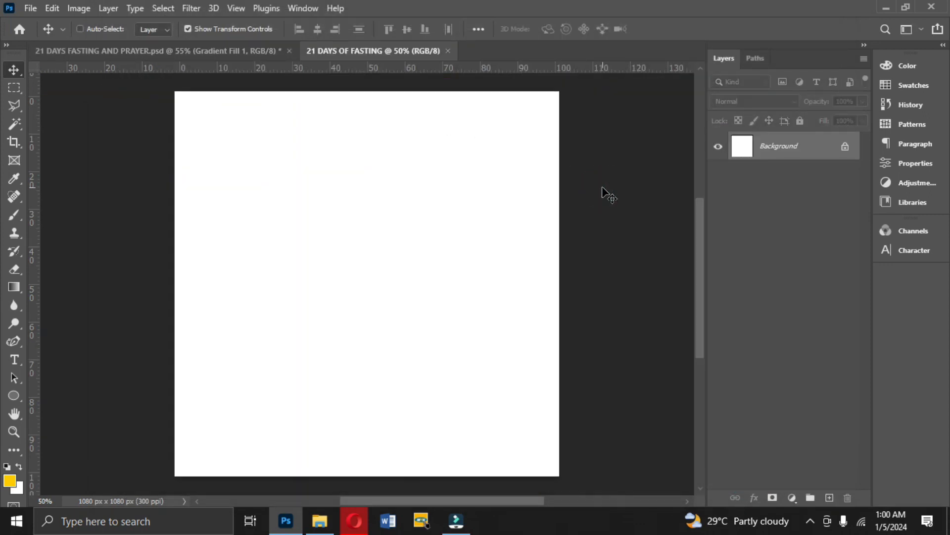
Start a gradient fill layer above the background and choose the custom black-to-dark-magenta gradient preset.
left_click(792, 497)
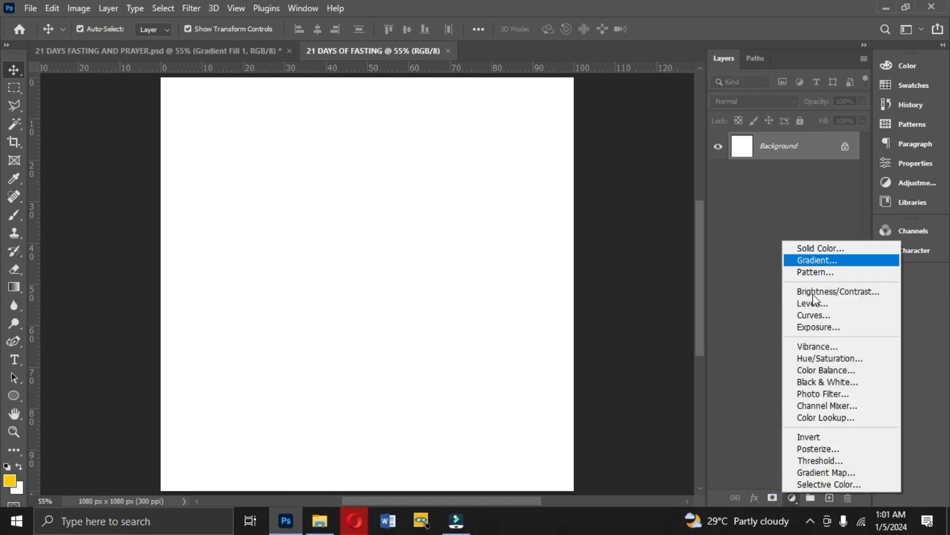
left_click(792, 498)
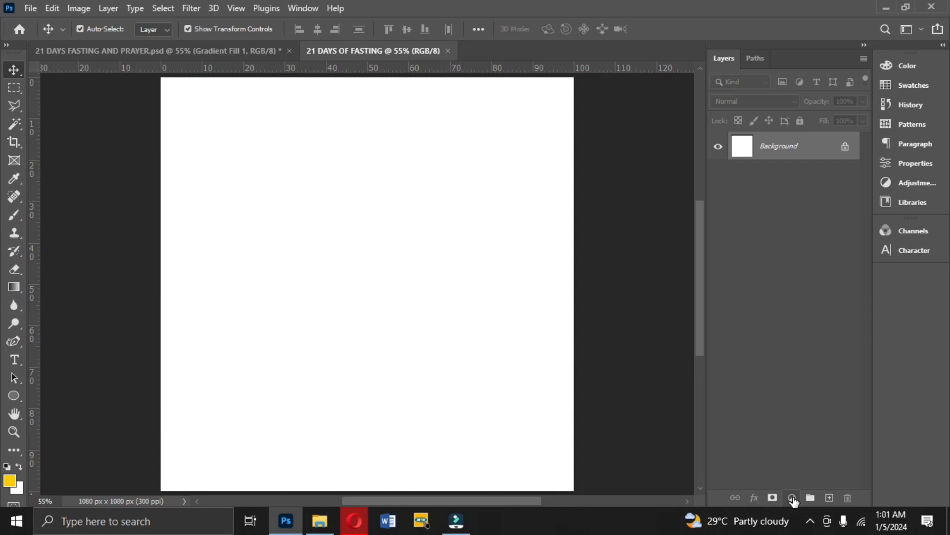
left_click(793, 498)
left_click(819, 263)
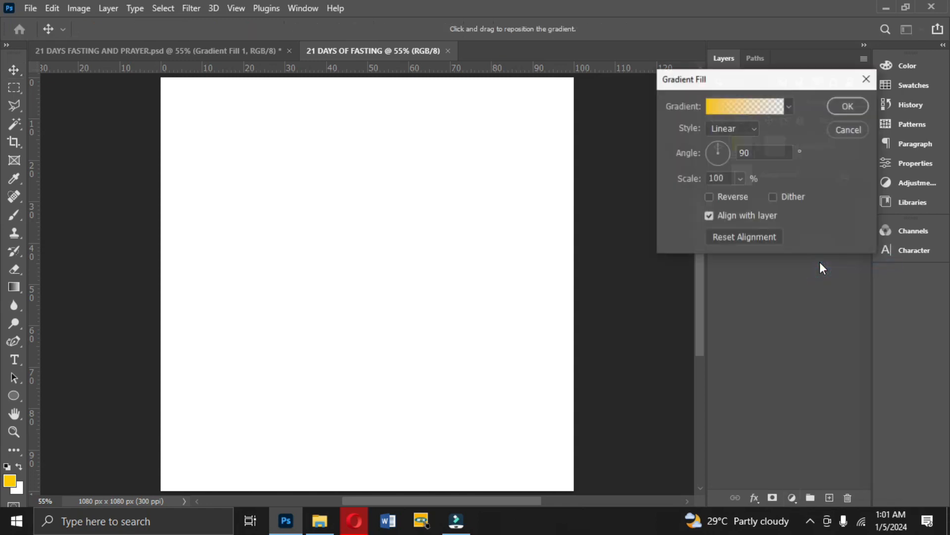
left_click(745, 107)
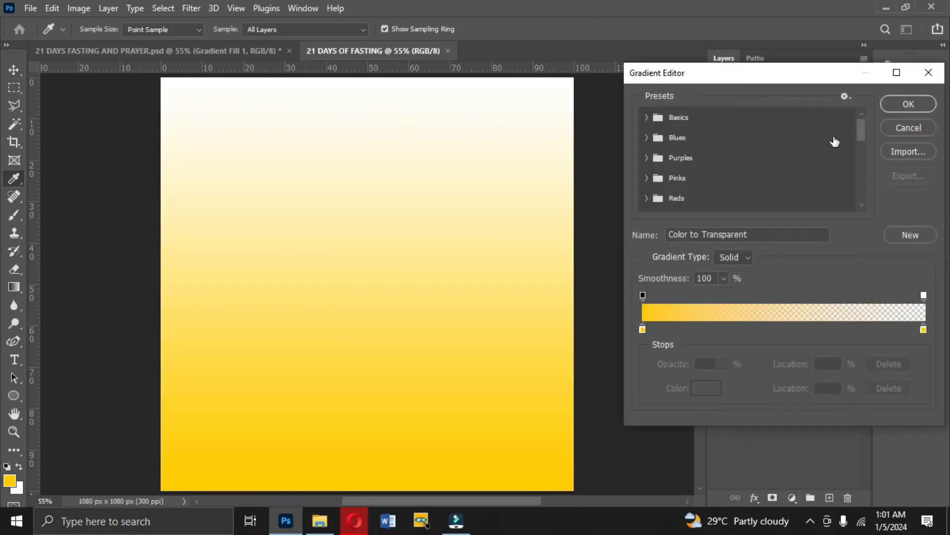
left_click(861, 135)
left_click_drag(861, 132, 866, 212)
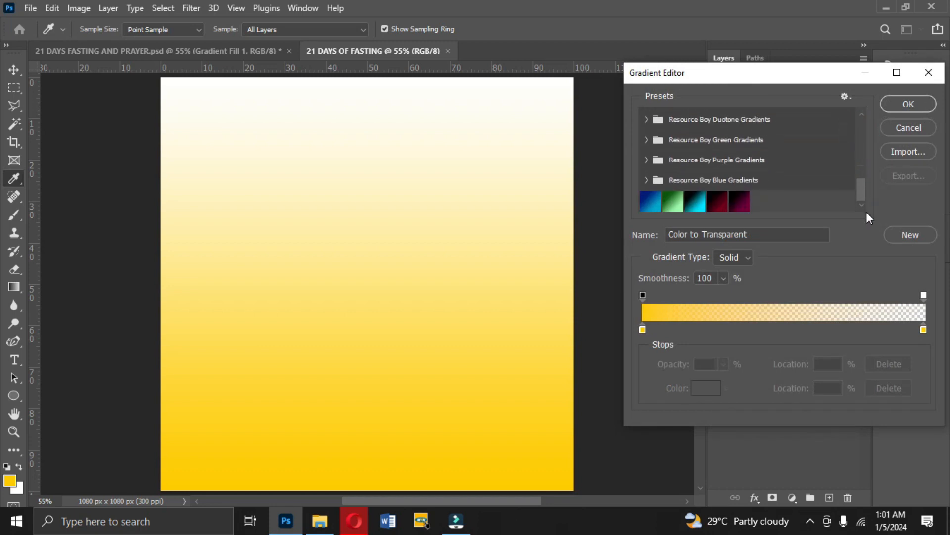
left_click(741, 205)
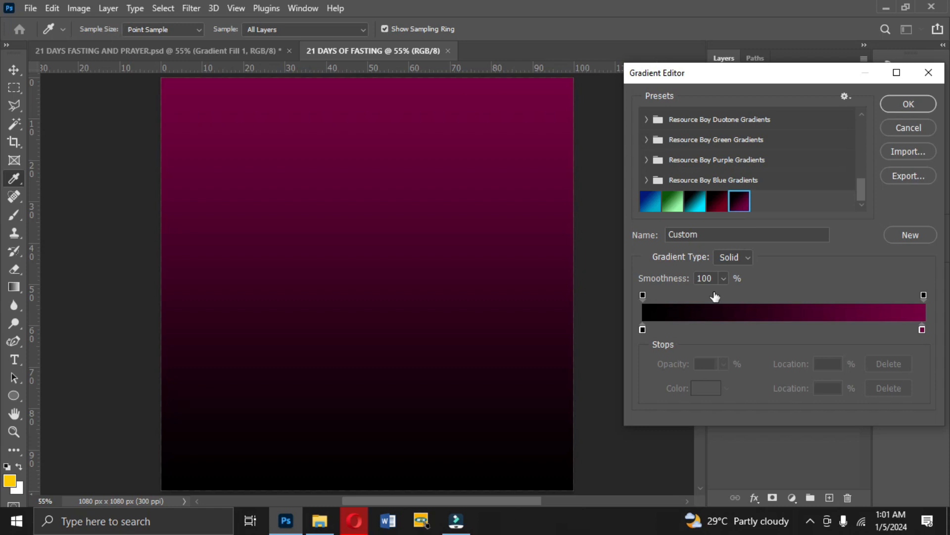
Use 000000 and 730041 as the gradient's end colours and apply the linear gradient fill at 90°.
double_click(643, 330)
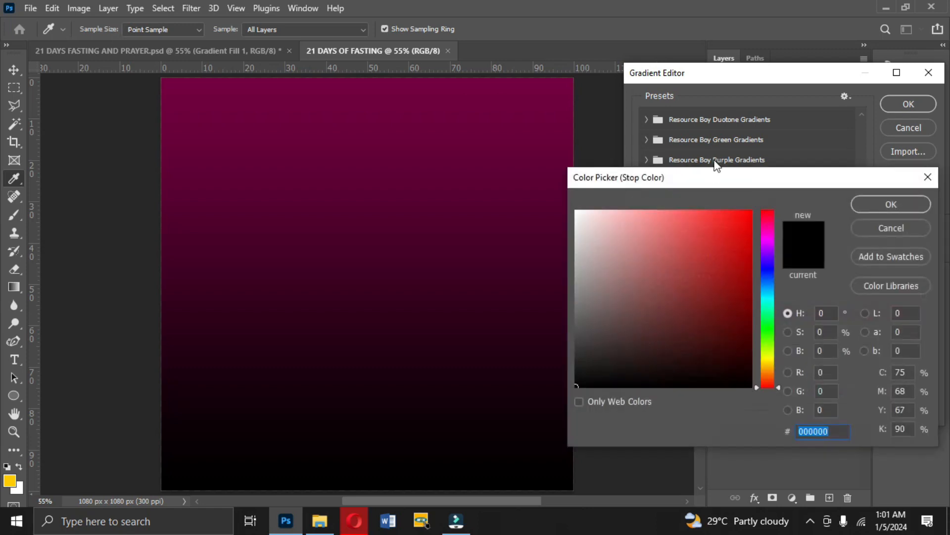
left_click_drag(708, 184, 697, 139)
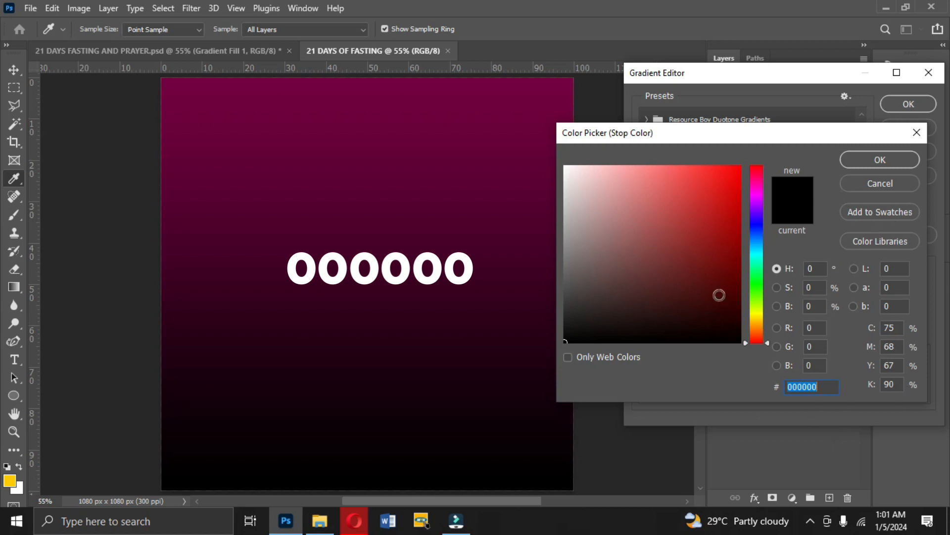
left_click(873, 160)
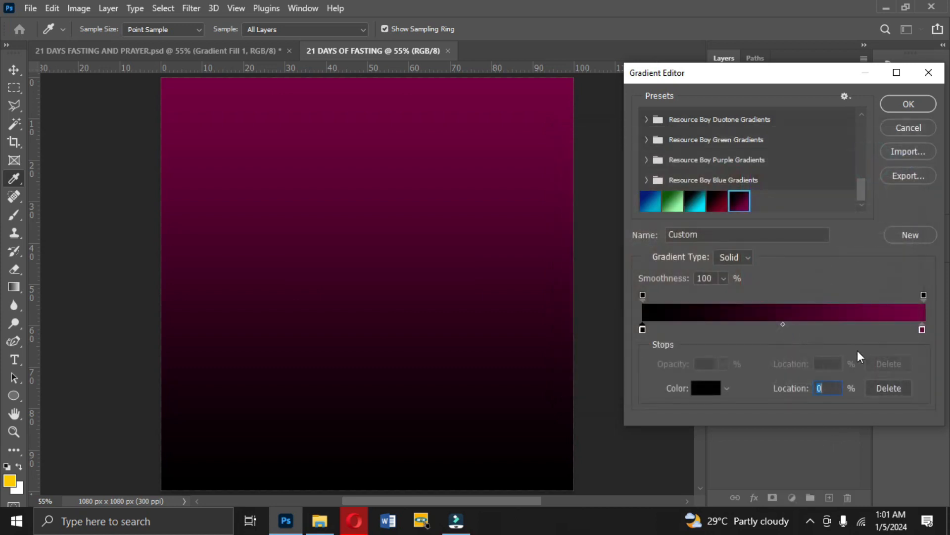
double_click(923, 328)
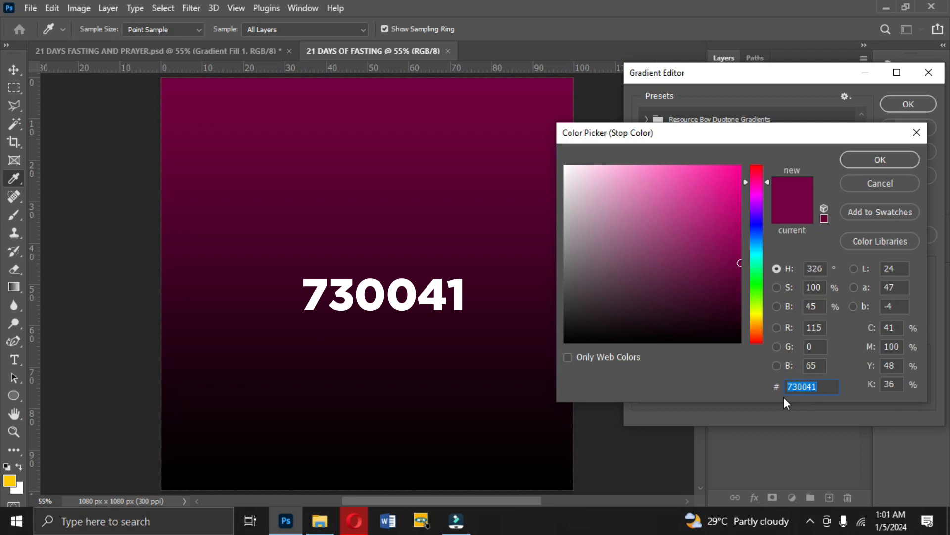
left_click(864, 165)
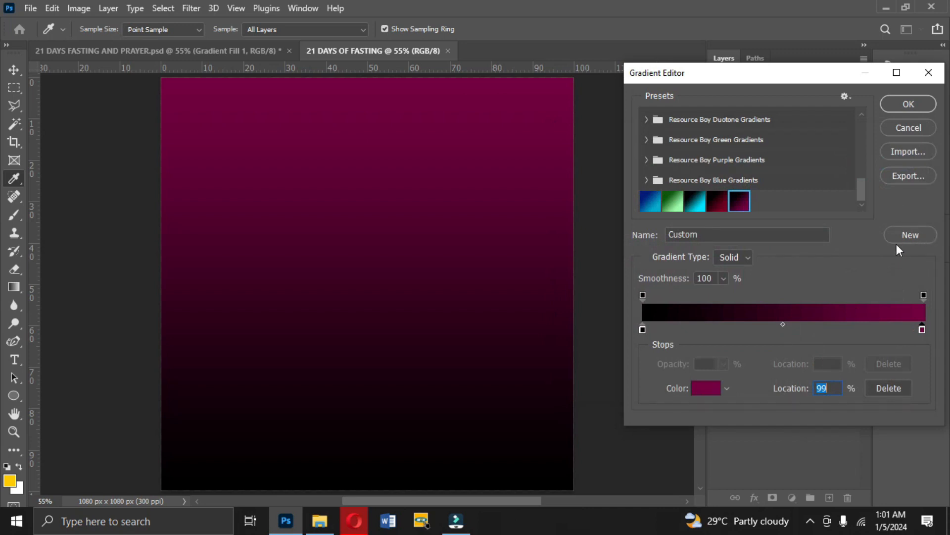
left_click(900, 104)
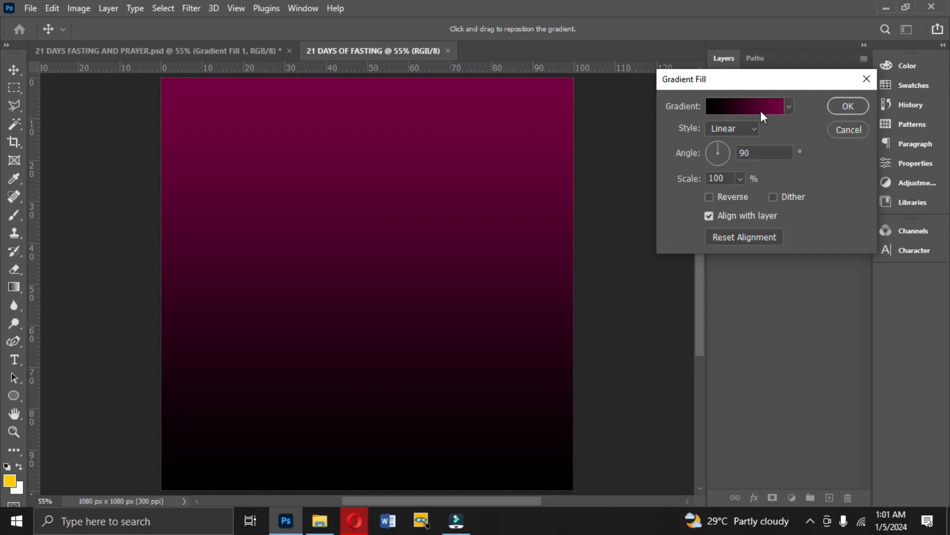
key("Return")
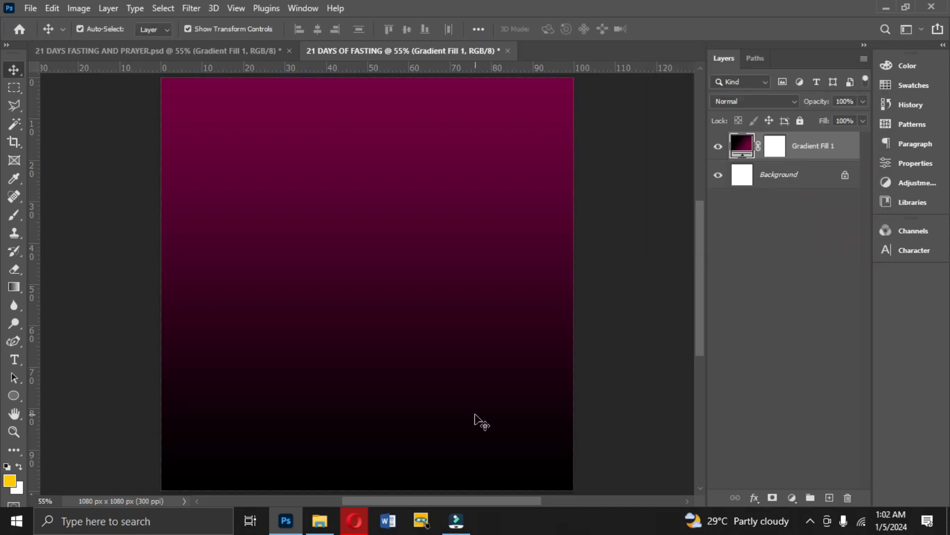
Place the photo IMG-20240104-WA0016 from the Desktop folder across the upper part of the canvas and rasterize its layer.
left_click(326, 526)
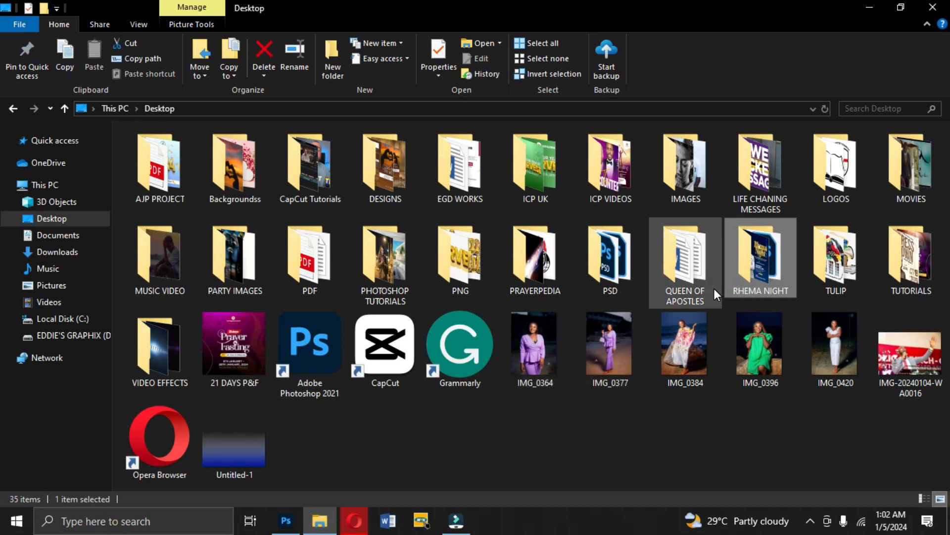
double_click(910, 291)
key("BackSpace")
double_click(921, 366)
left_click_drag(916, 364, 375, 160)
key("Return")
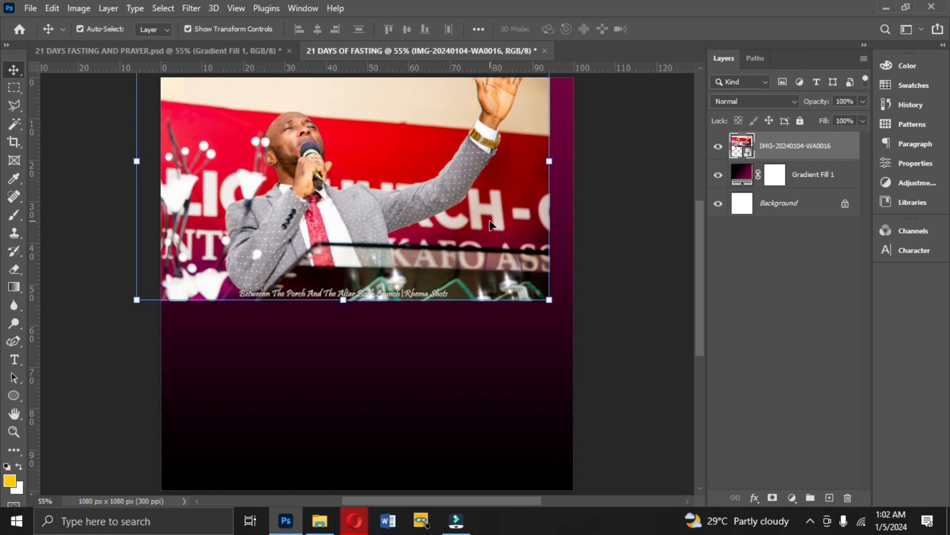
right_click(779, 148)
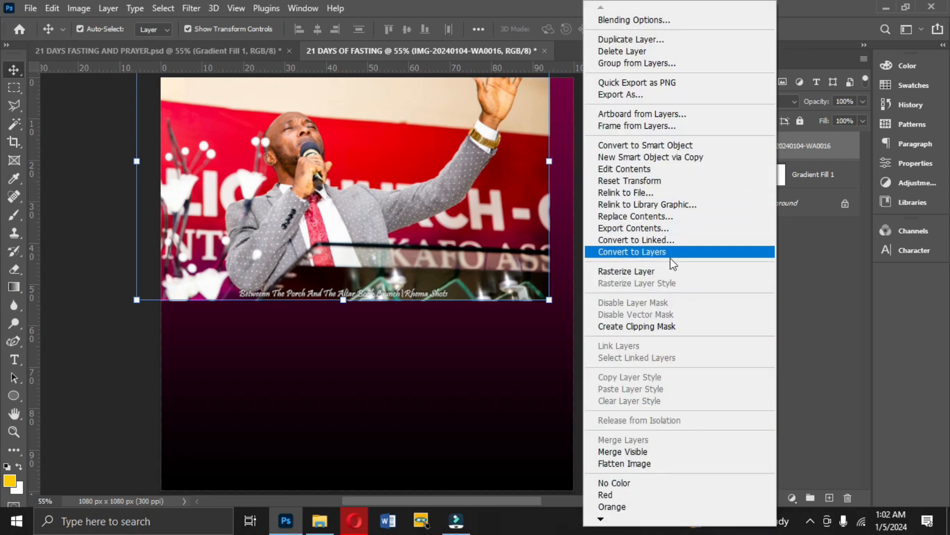
left_click(664, 272)
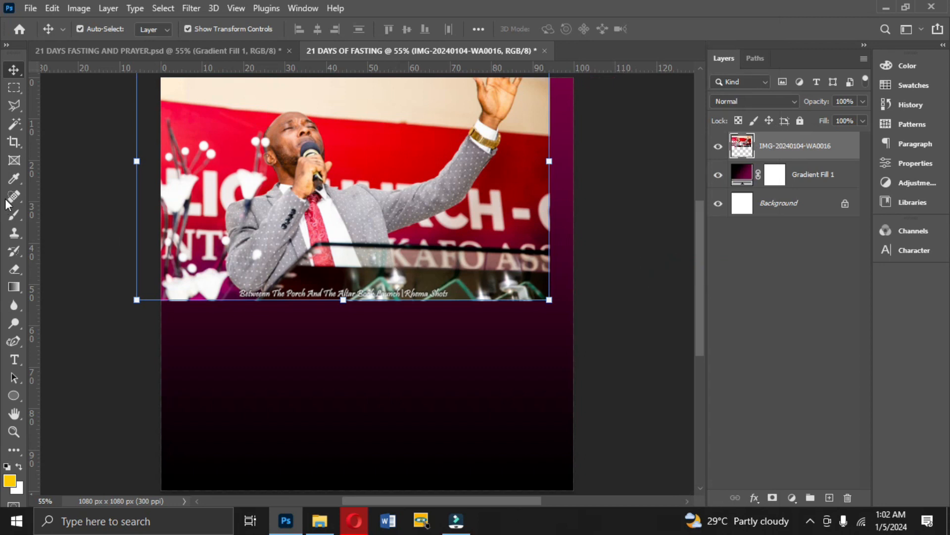
Choose the Eraser tool with a soft round brush of 900 px and 0% hardness.
left_click(14, 269)
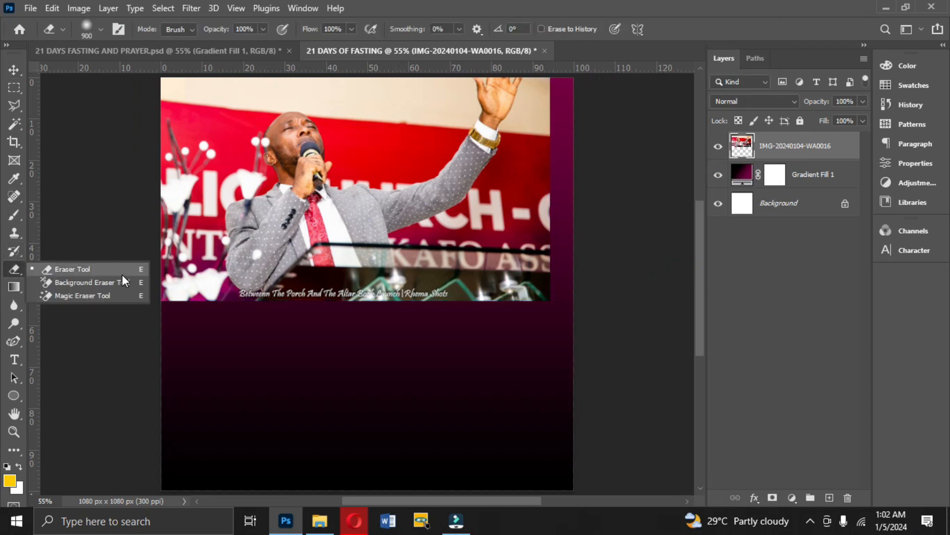
left_click(77, 269)
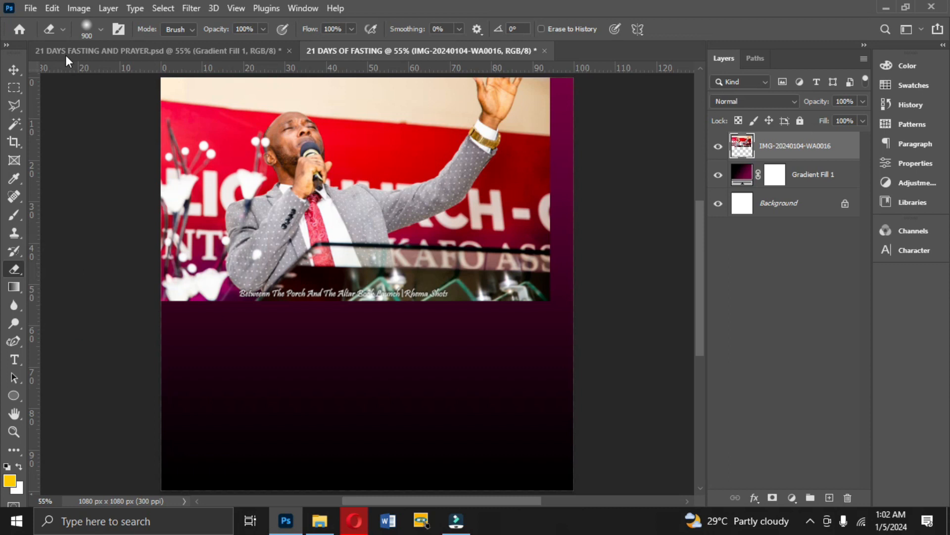
left_click(91, 28)
left_click(150, 89)
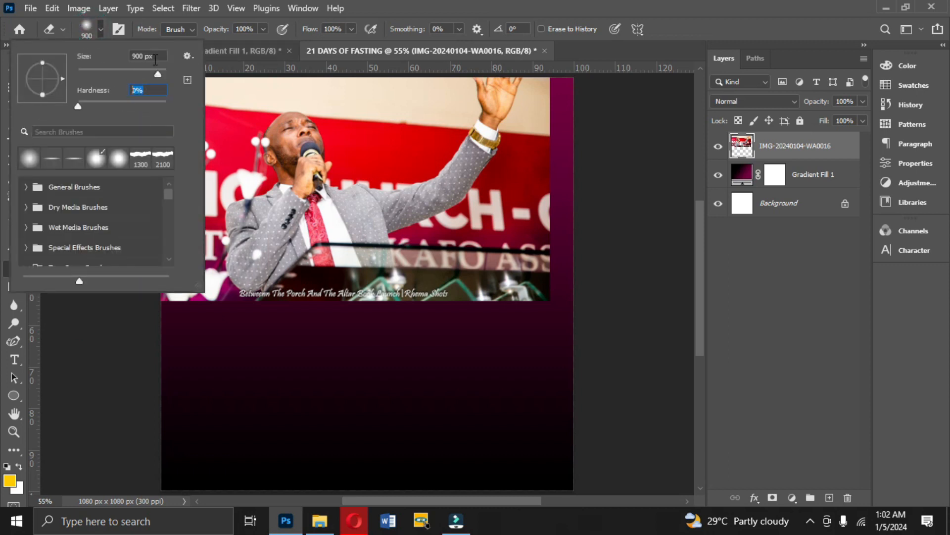
left_click(94, 24)
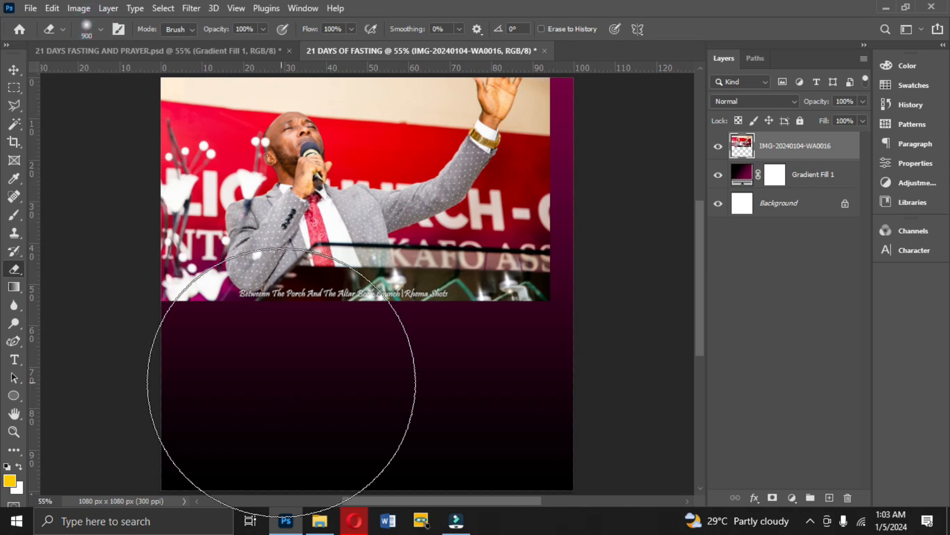
left_click(85, 29)
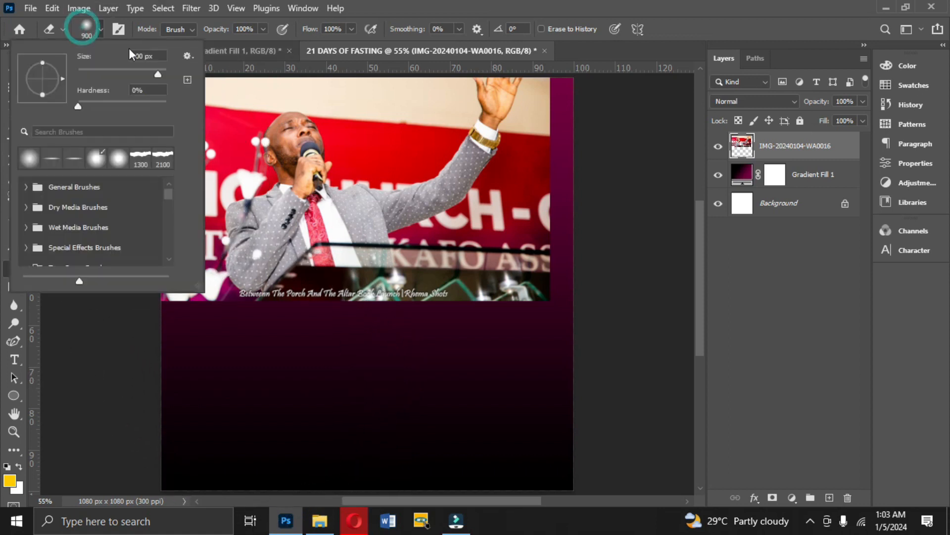
left_click(155, 56)
left_click(85, 31)
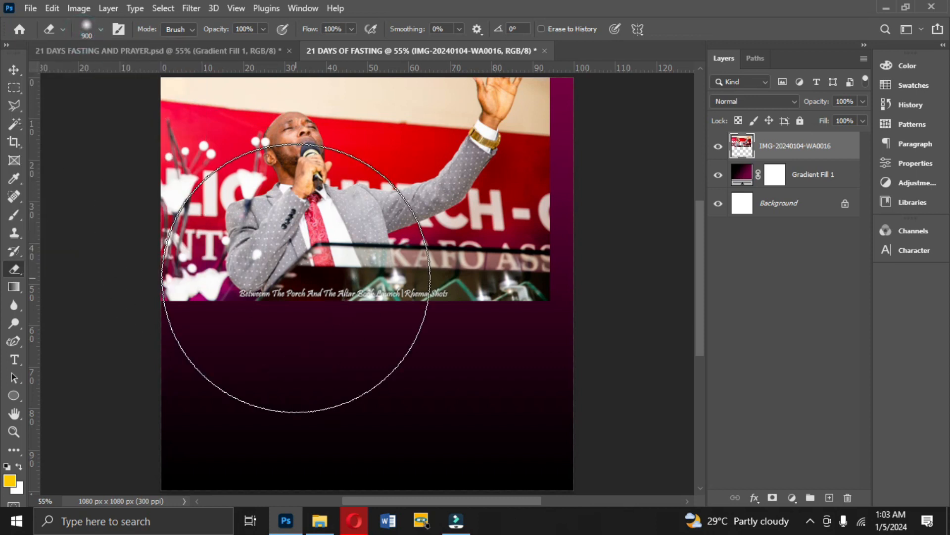
Enlarge the eraser brush to 1000 px and softly fade out the photo's lower and right edges.
key("bracketleft")
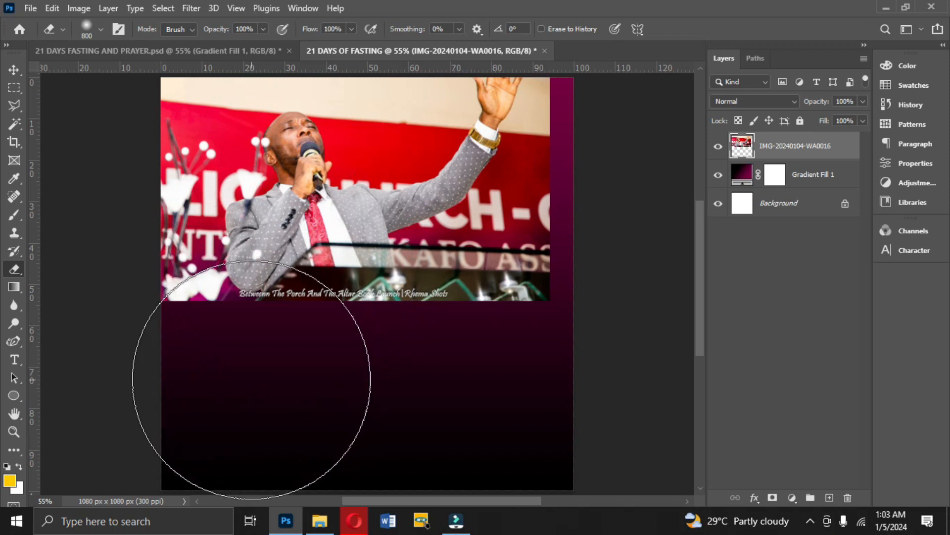
key("bracketright")
key("bracketright")
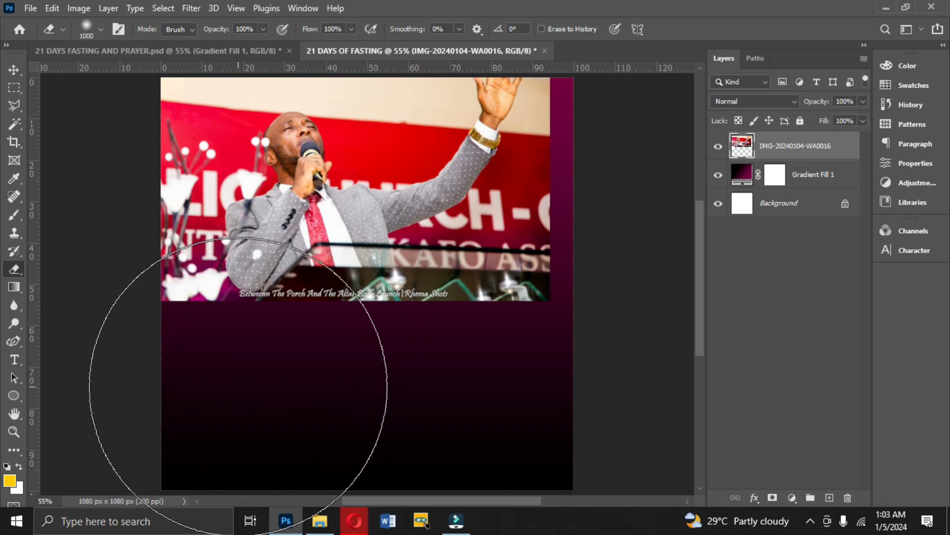
mouse_move(215, 389)
left_mouse_down()
mouse_move(248, 391)
mouse_move(175, 393)
mouse_move(361, 404)
mouse_move(311, 410)
mouse_move(473, 401)
mouse_move(493, 379)
mouse_move(360, 417)
mouse_move(445, 406)
mouse_move(566, 313)
mouse_move(616, 291)
mouse_move(657, 211)
mouse_move(654, 140)
mouse_move(665, 226)
mouse_move(647, 129)
mouse_move(656, 275)
mouse_move(635, 137)
mouse_move(629, 291)
mouse_move(542, 353)
left_mouse_up()
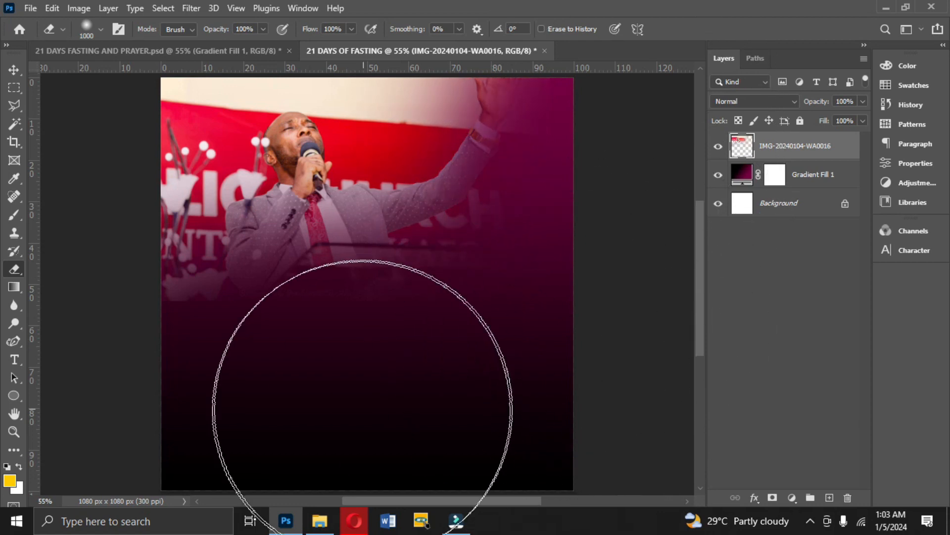
left_click_drag(212, 392, 211, 368)
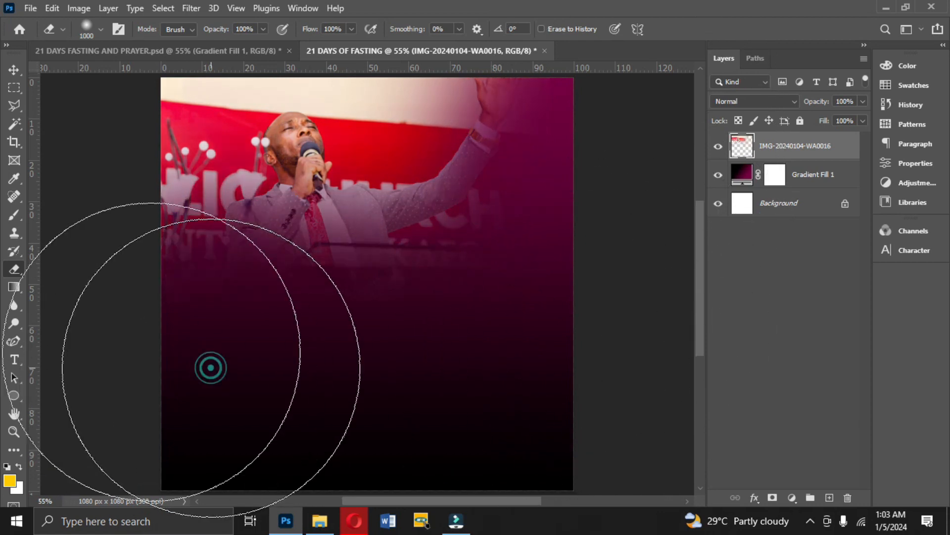
Nudge the faded photo slightly upward and set its layer's blend mode to Soft Light.
left_click(8, 73)
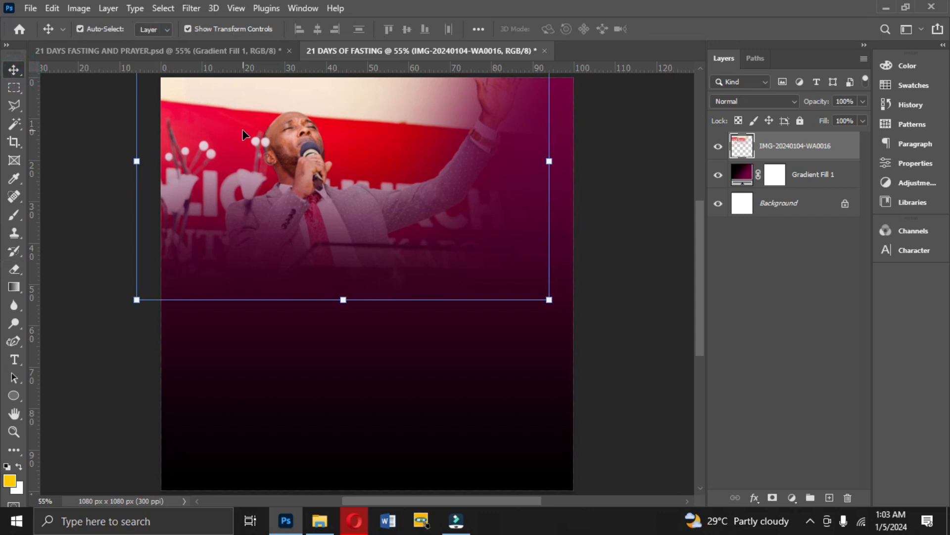
key("Up")
key("Up")
key("Up")
key("Up")
key("Up")
key("Up")
key("Up")
key("Up")
key("Up")
key("Up")
key("Up")
key("Up")
key("Up")
key("Up")
key("Up")
key("Up")
key("Up")
key("Up")
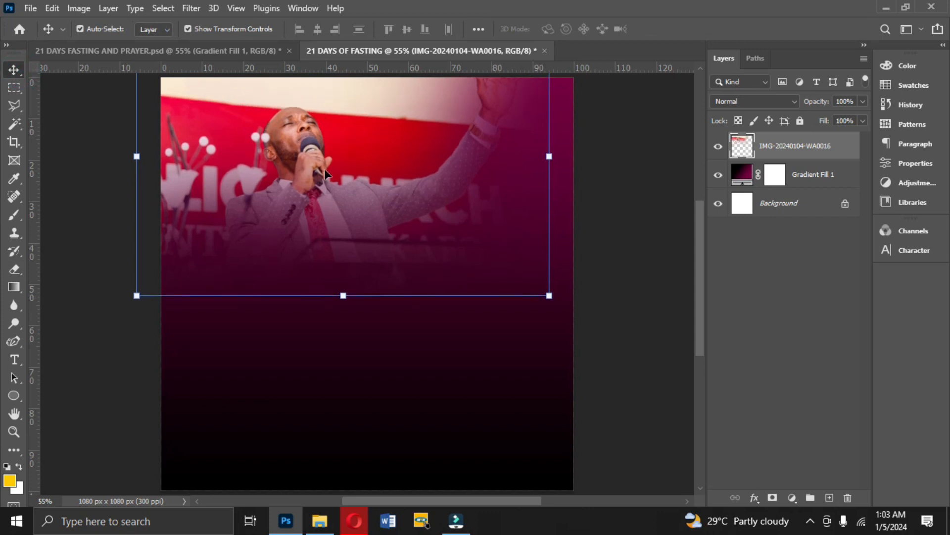
left_click(725, 101)
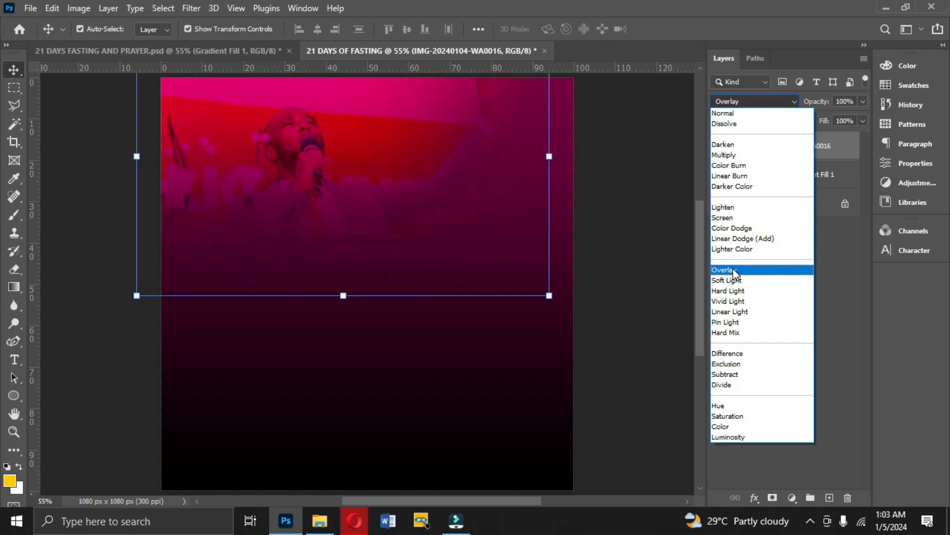
left_click(731, 279)
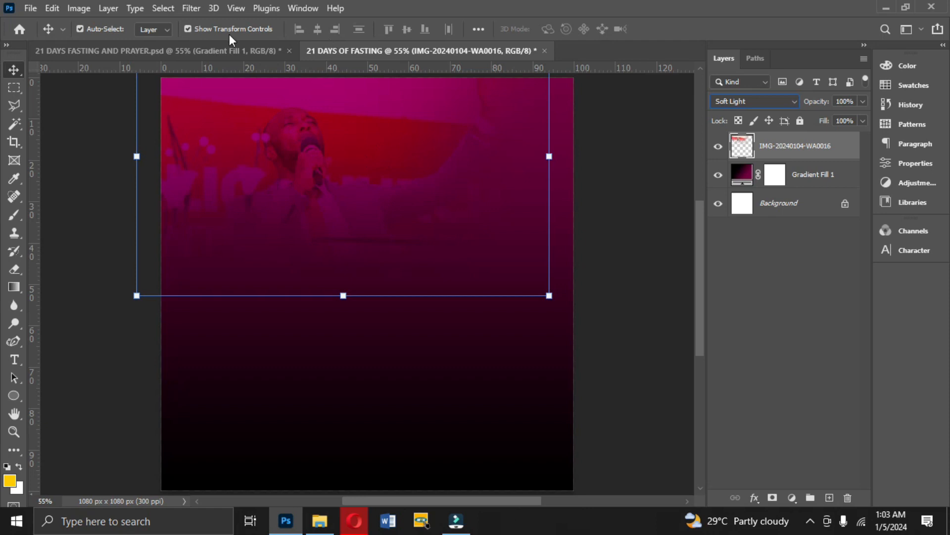
Apply the Camera Raw Filter to the photo layer with the saved Colograde settings, comparing it against the default settings.
left_click(193, 8)
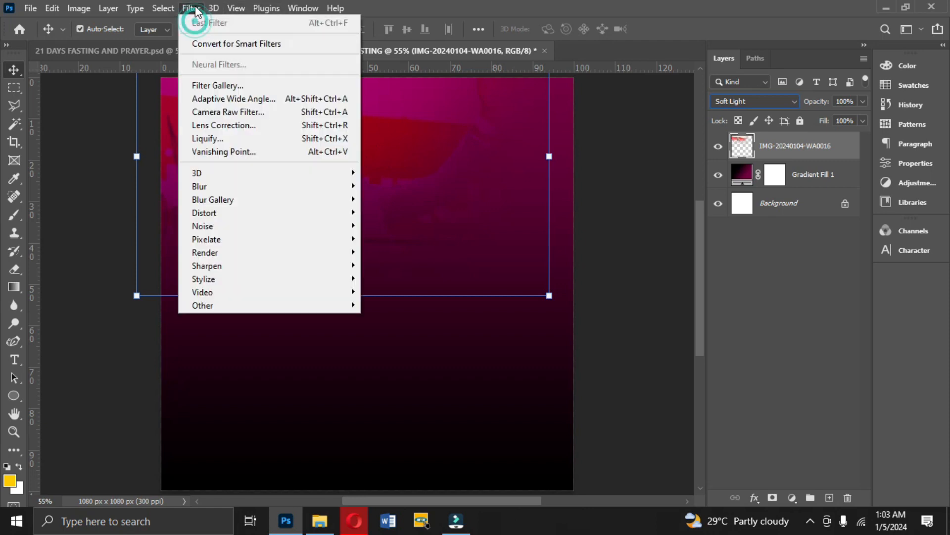
left_click(223, 113)
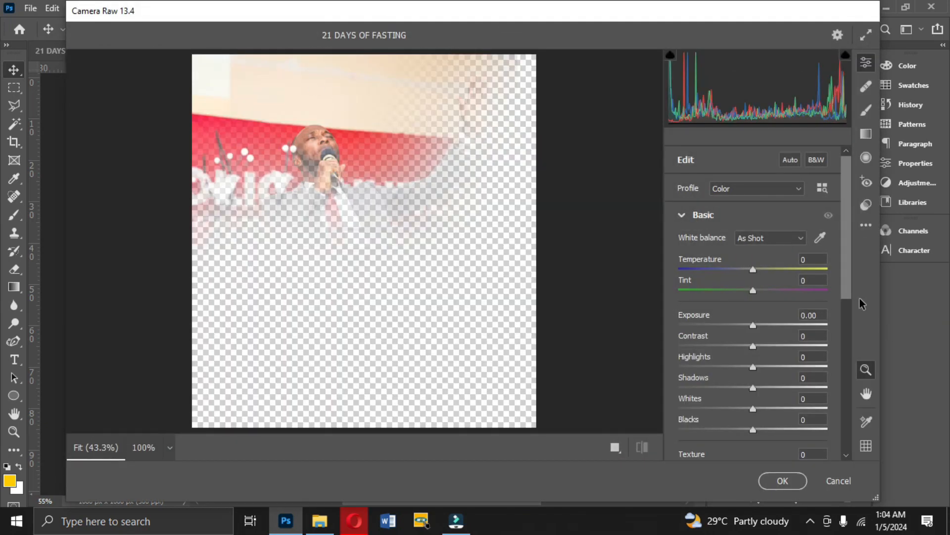
left_click_drag(844, 195, 845, 215)
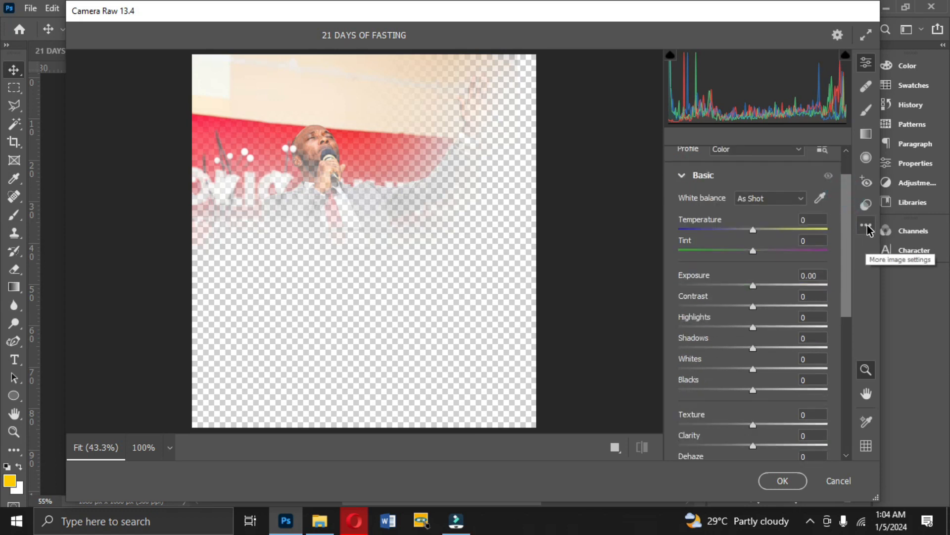
left_click(867, 227)
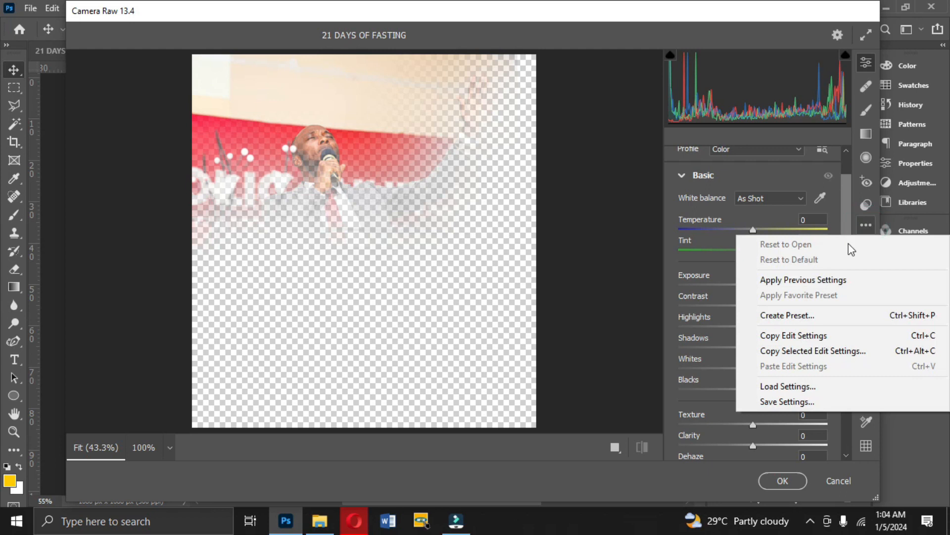
left_click(790, 387)
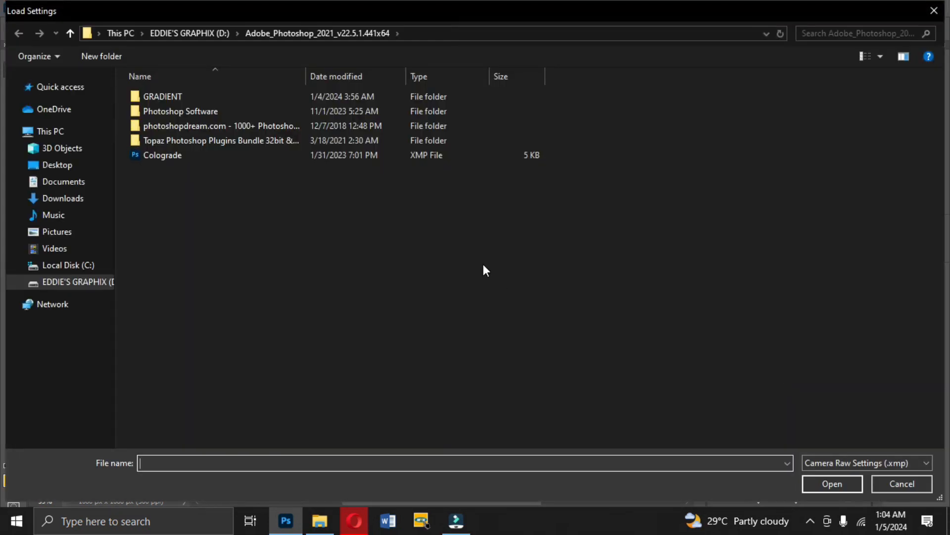
double_click(161, 154)
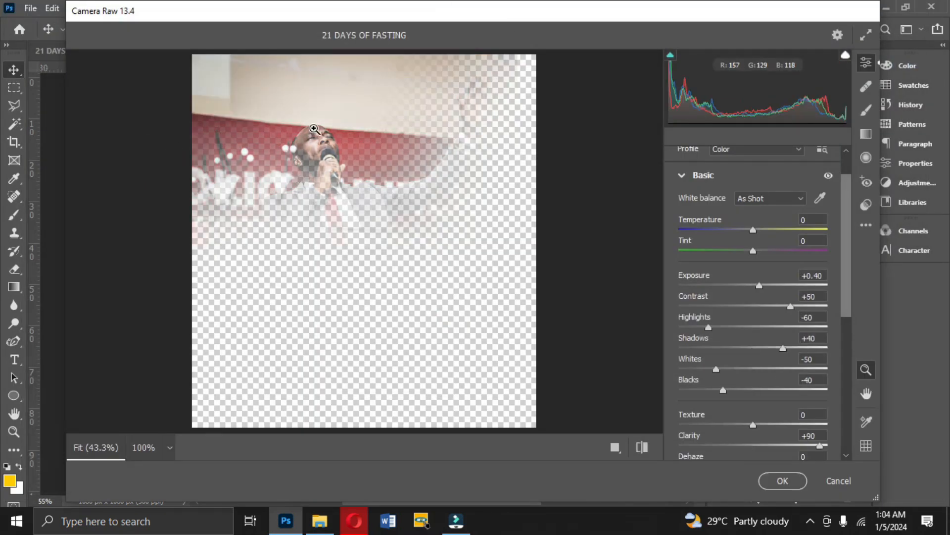
left_click(642, 447)
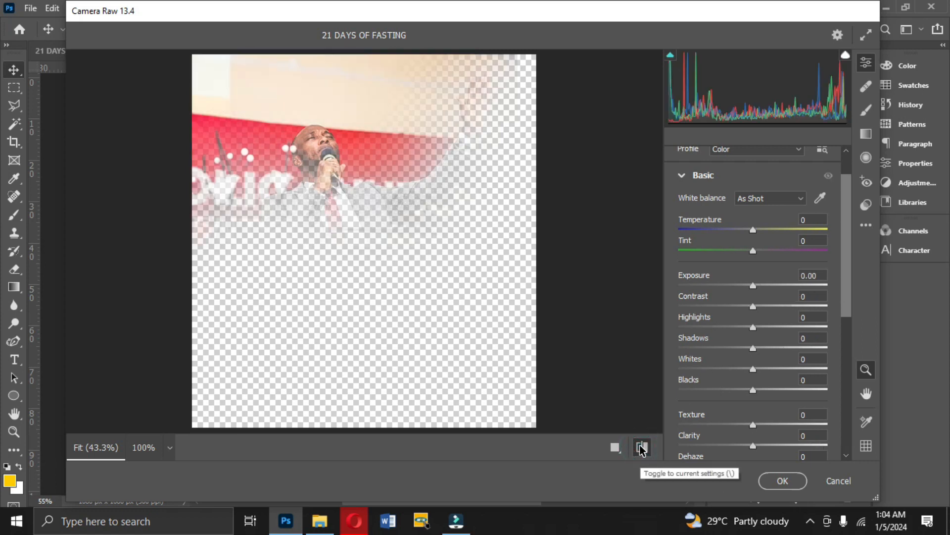
left_click(641, 447)
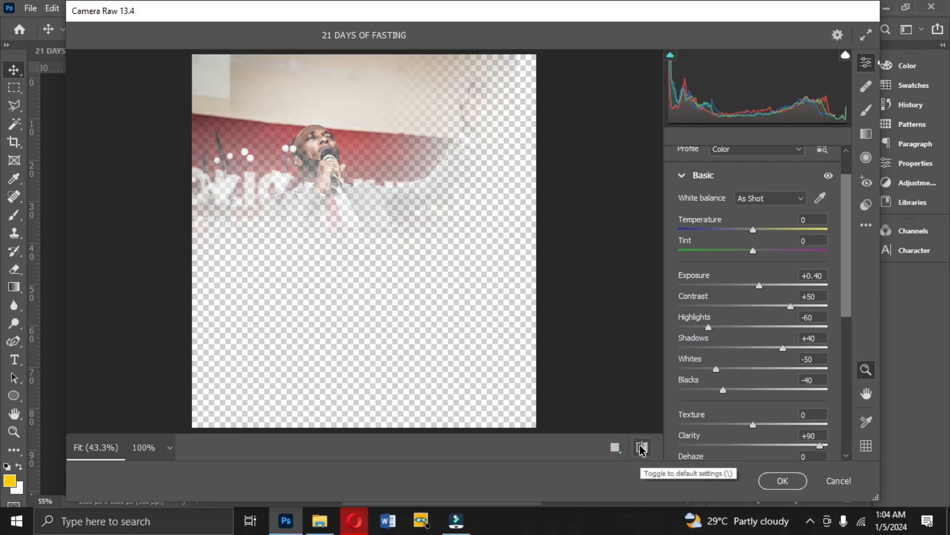
left_click(783, 481)
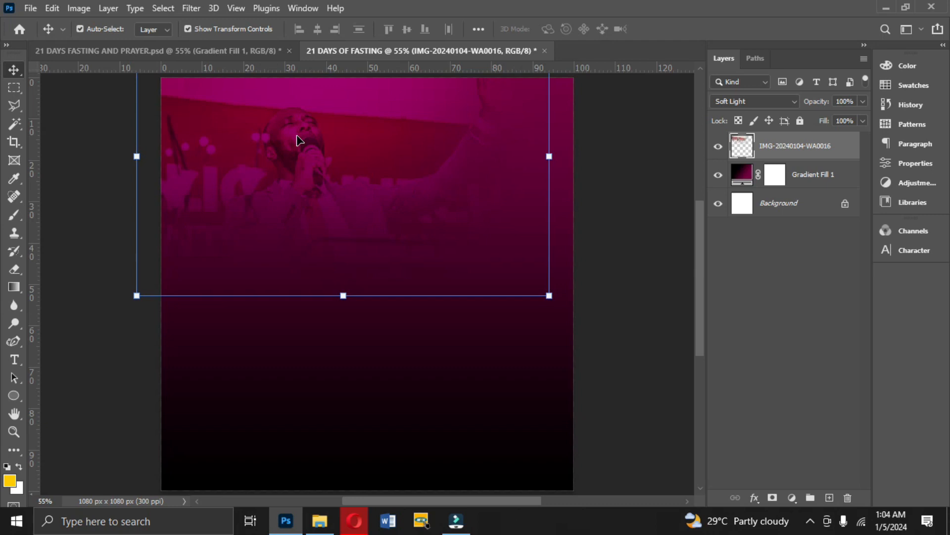
Place the "Flame, Fire 01" PNG from D: > Crazy Stock images > Png > Png along the canvas's right side and lower its opacity to 10%.
left_click(200, 51)
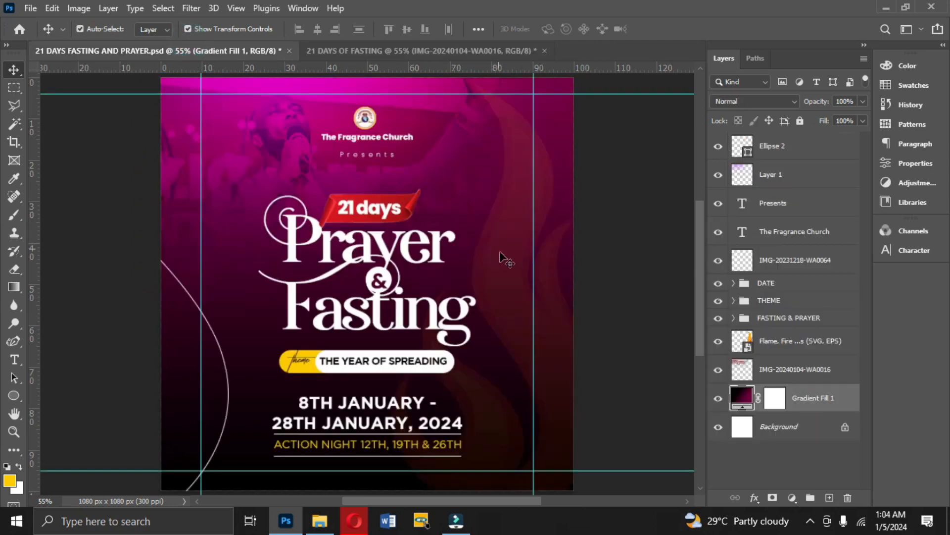
left_click(529, 271)
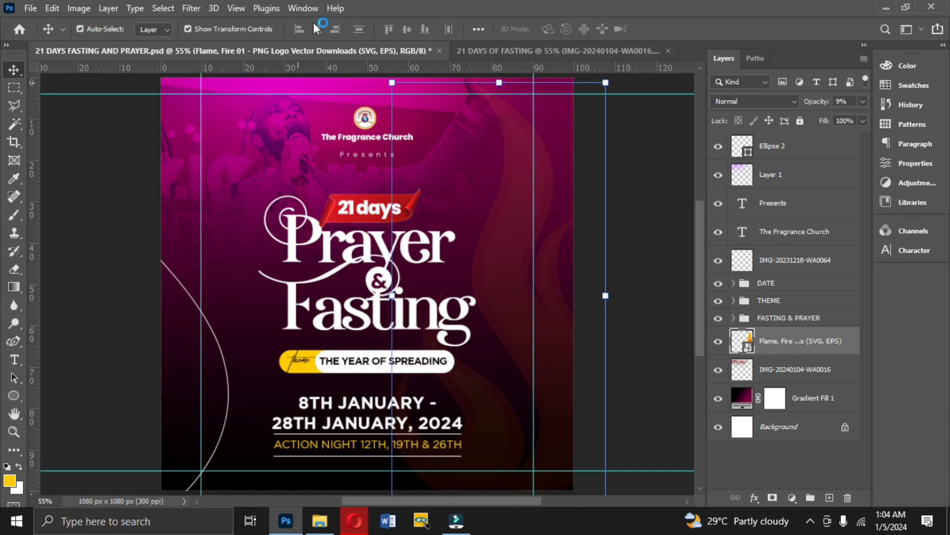
left_click(483, 47)
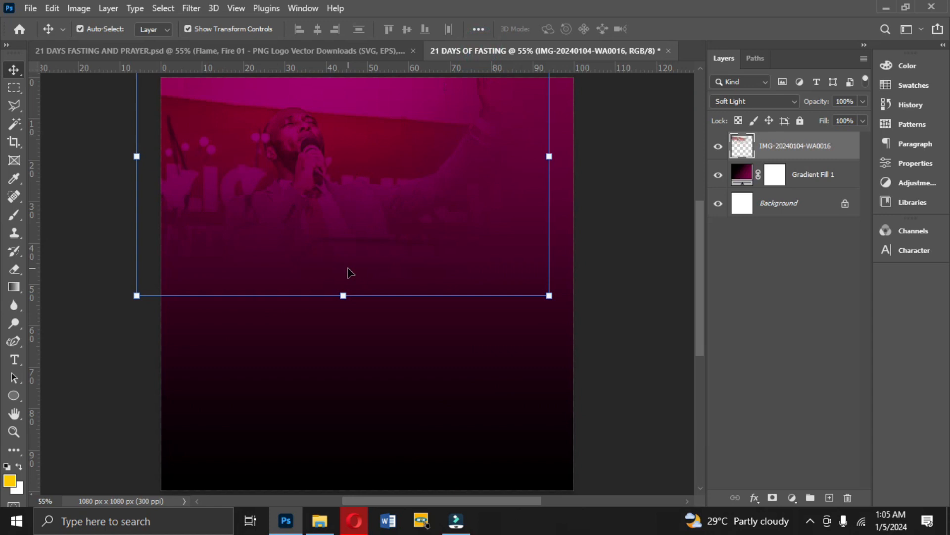
left_click(320, 521)
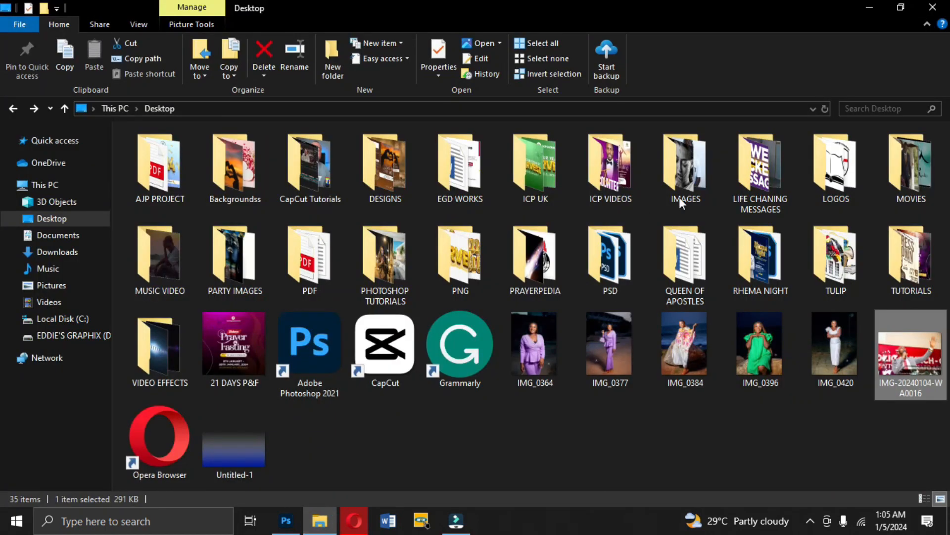
left_click(85, 335)
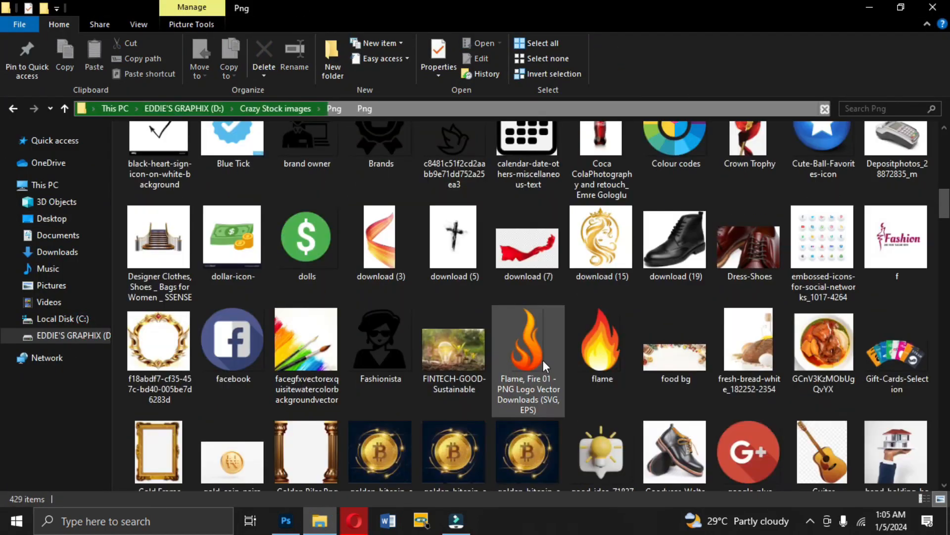
left_click(536, 361)
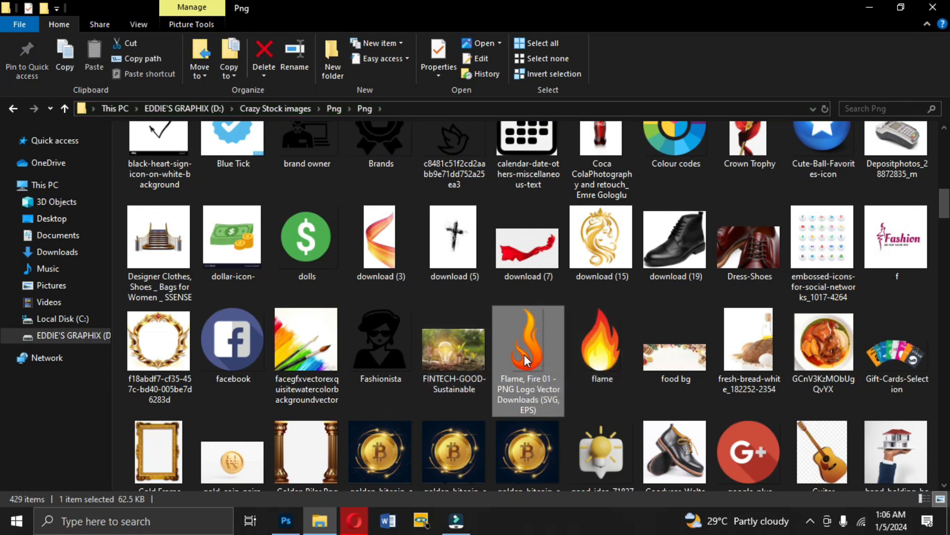
left_click_drag(525, 352, 563, 323)
key("Return")
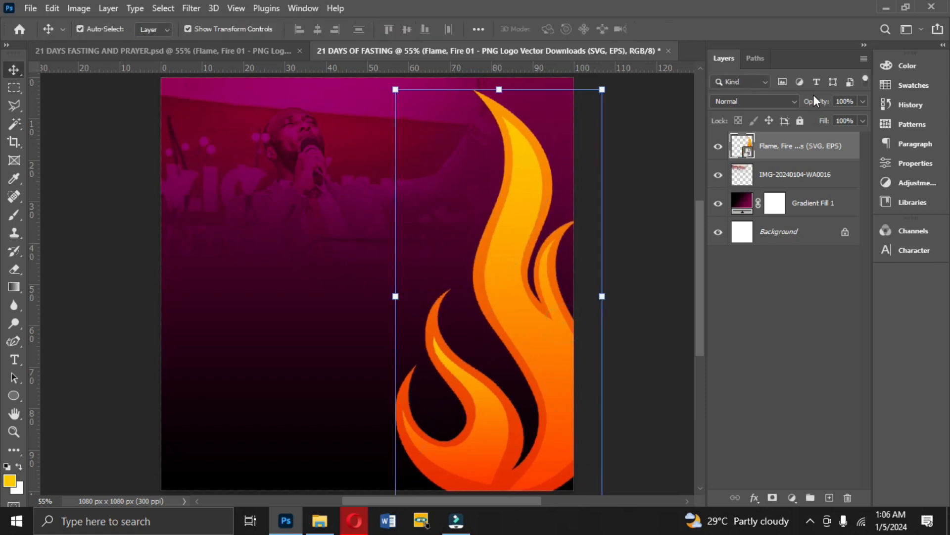
left_click(862, 103)
left_click_drag(857, 118, 816, 119)
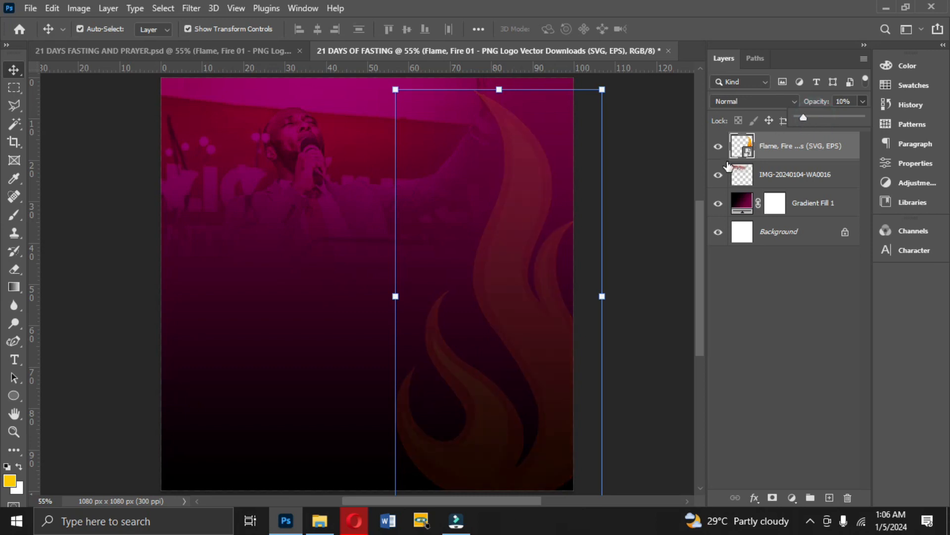
Group the flame, photo and gradient fill layers and name the group BK.
left_click(778, 174, "ctrl")
left_click(792, 198, "ctrl")
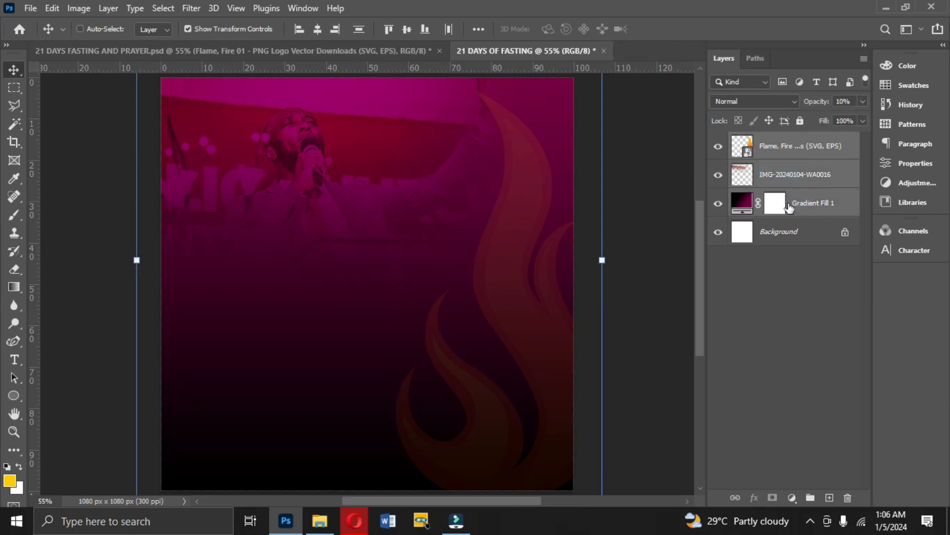
key("ctrl+g")
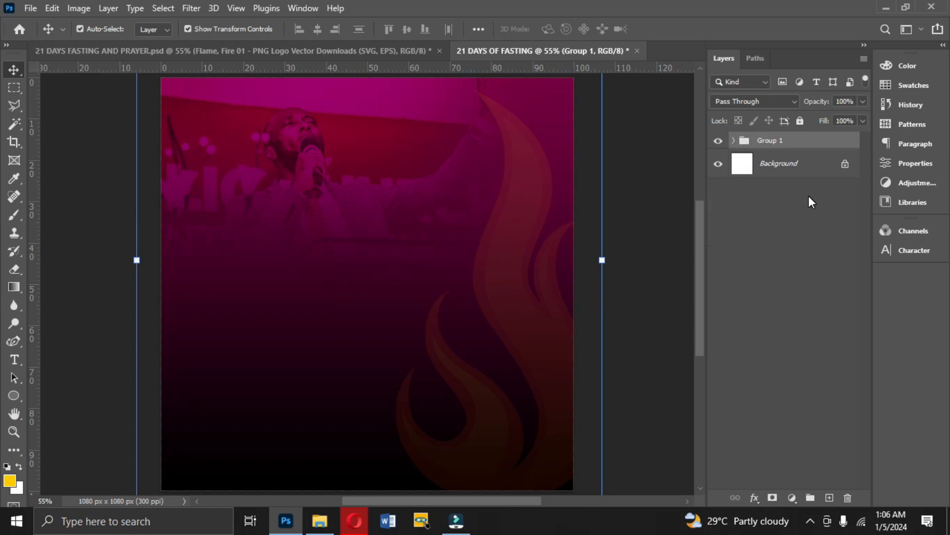
double_click(776, 140)
type("BK")
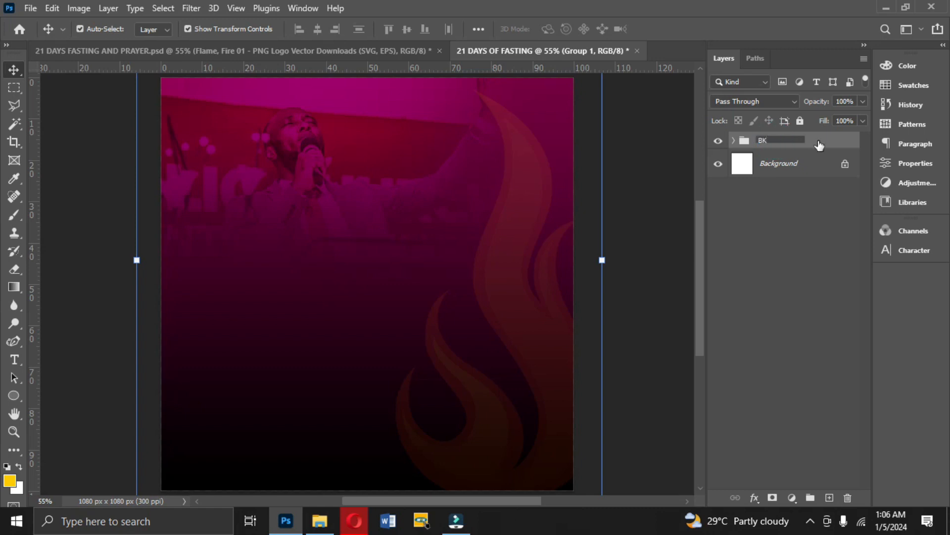
left_click(818, 142)
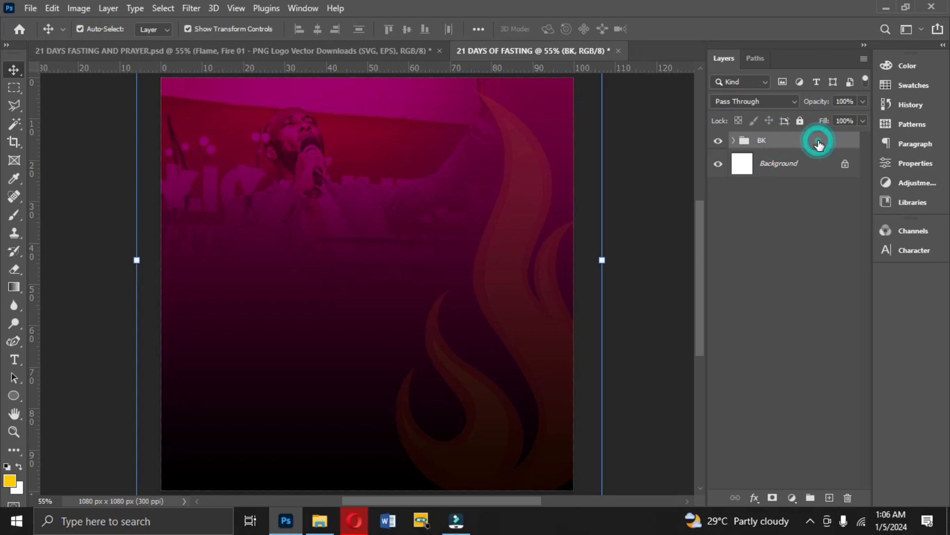
Choose the Horizontal Type tool with white (ffffff) as the text color.
right_click(15, 360)
left_click(64, 361)
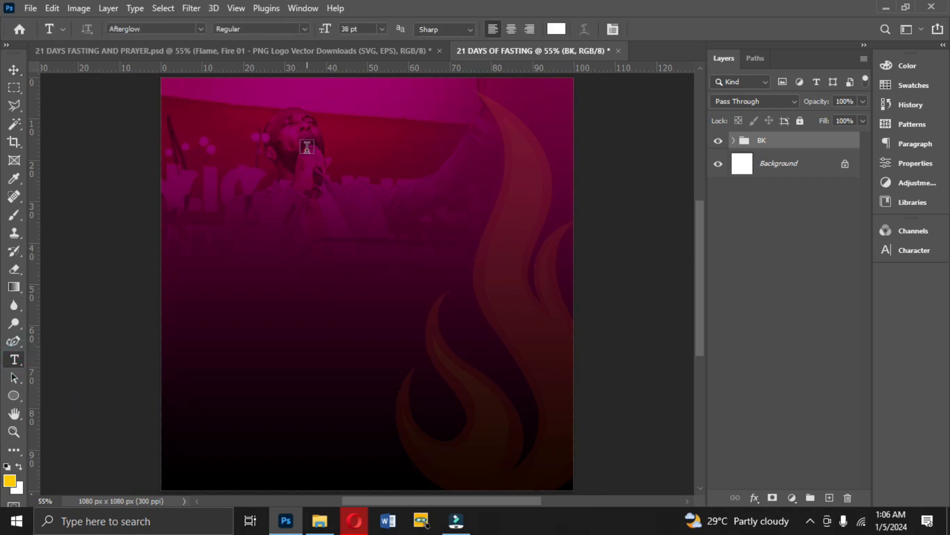
left_click(555, 29)
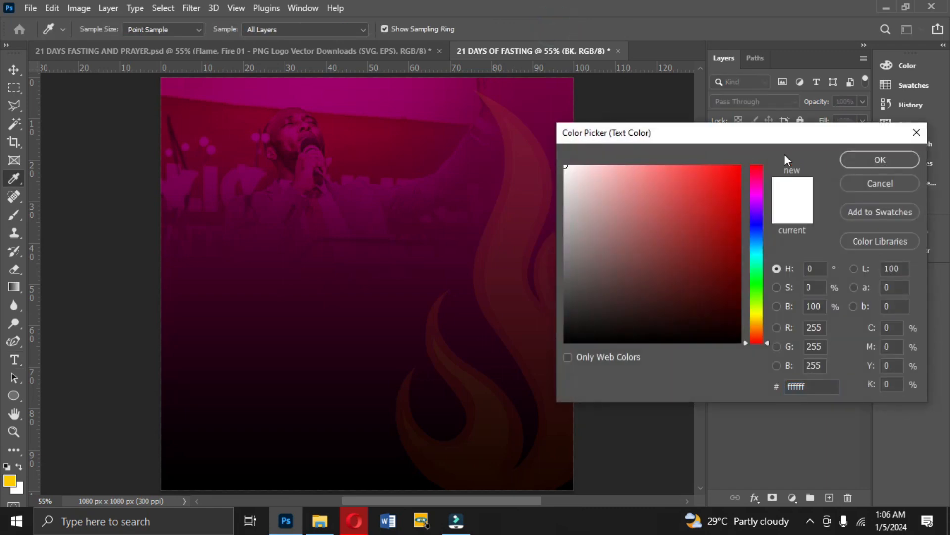
left_click(873, 159)
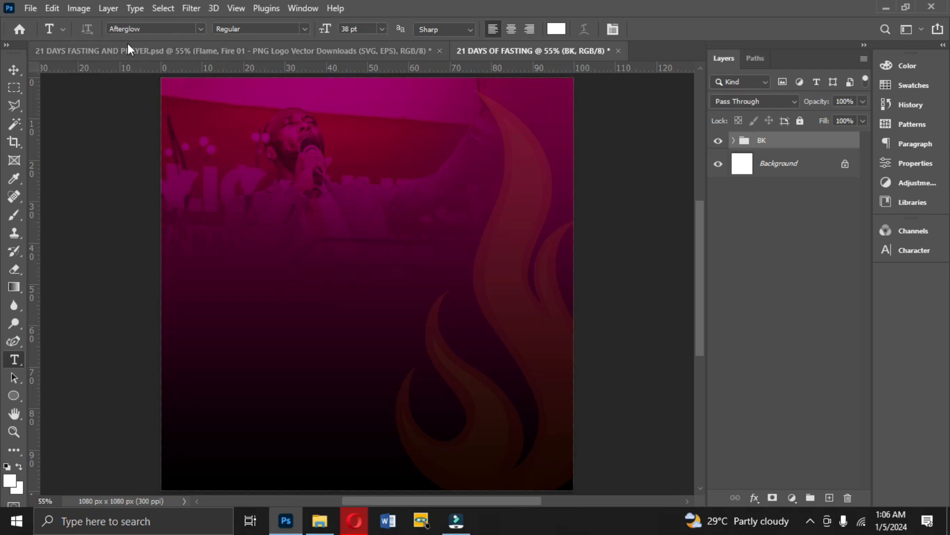
Open the character settings as a floating palette beside the artwork and collapse the docked palettes.
left_click(613, 28)
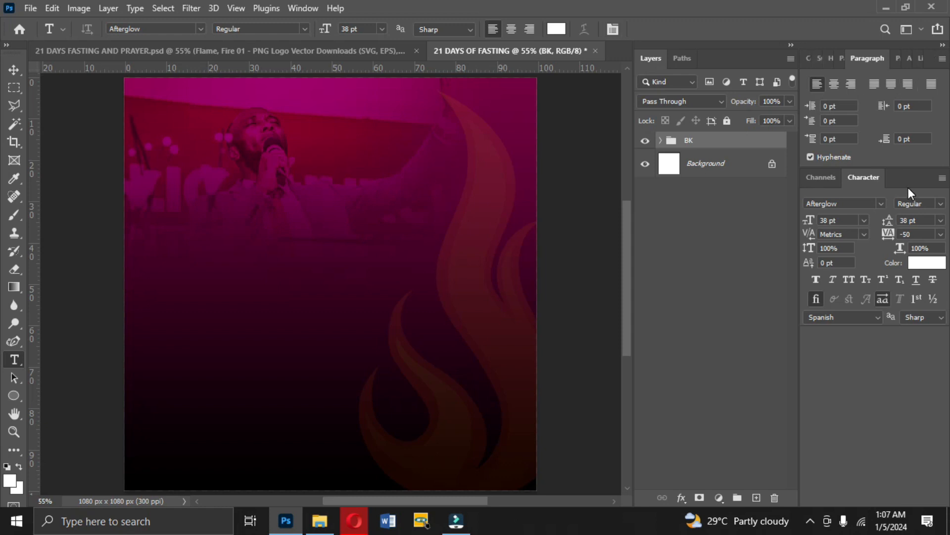
left_click_drag(913, 180, 705, 241)
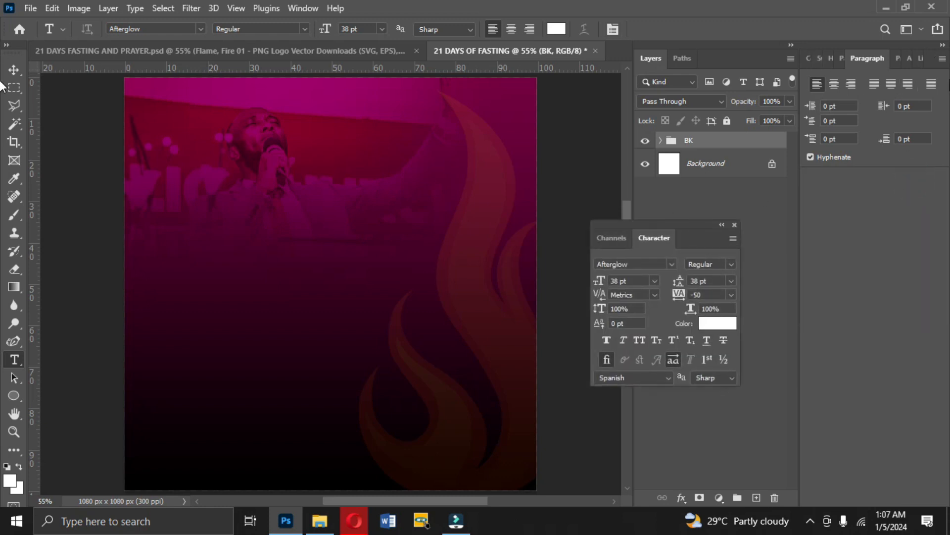
left_click(943, 45)
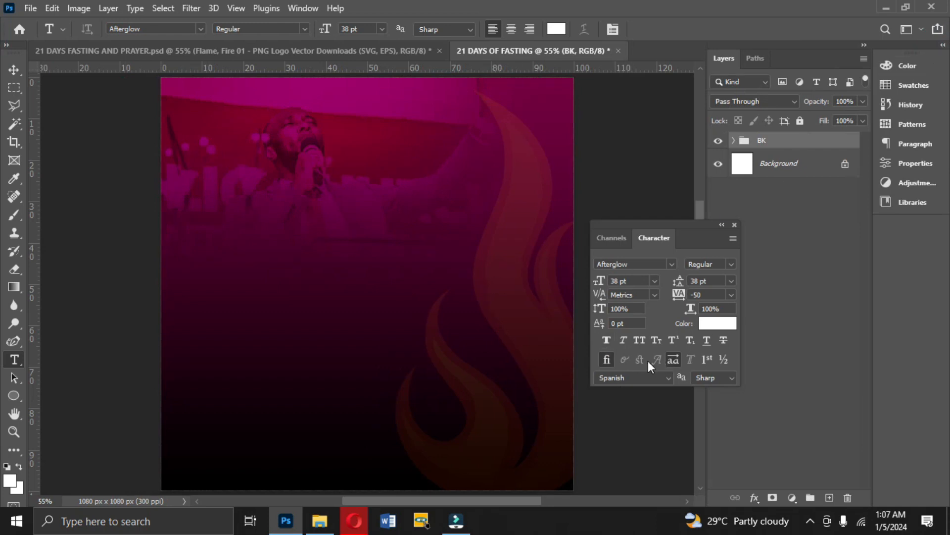
left_click(671, 264)
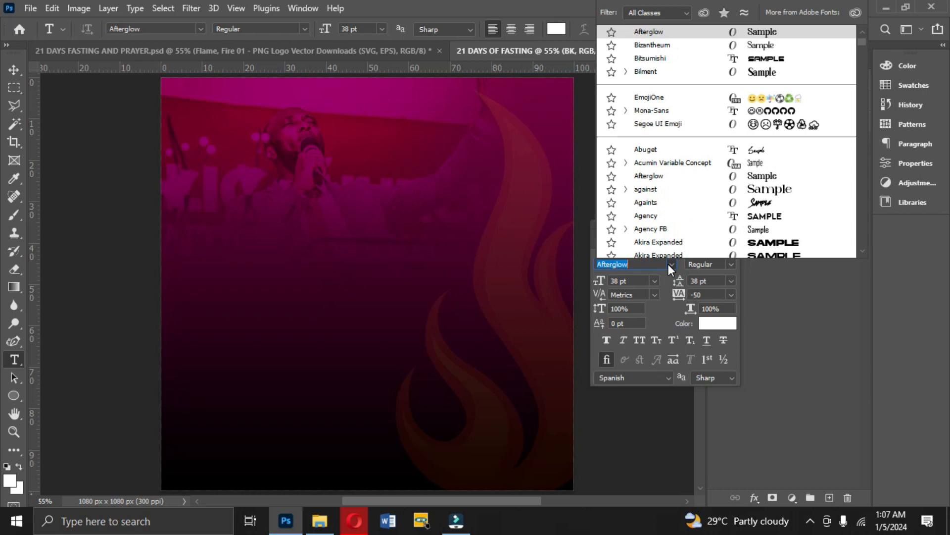
left_click(669, 263)
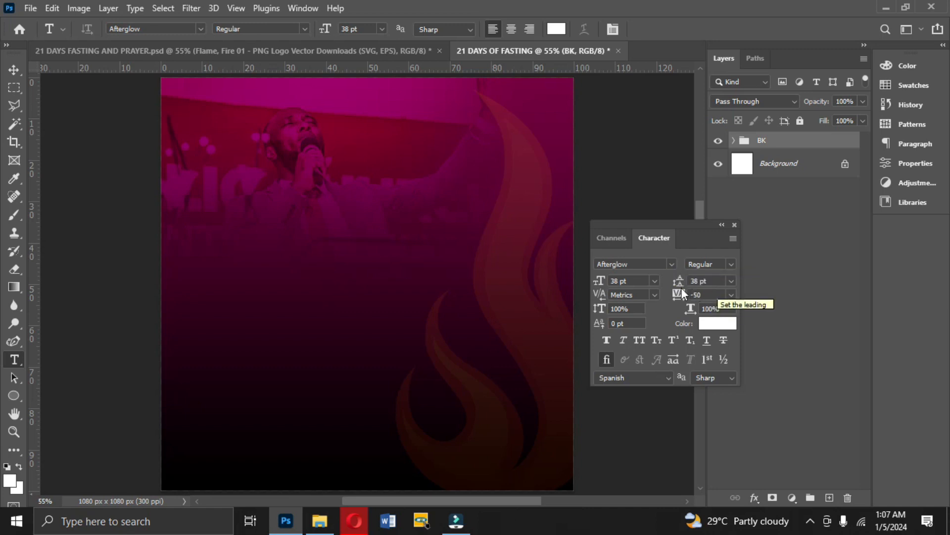
left_click(731, 295)
left_click(731, 295)
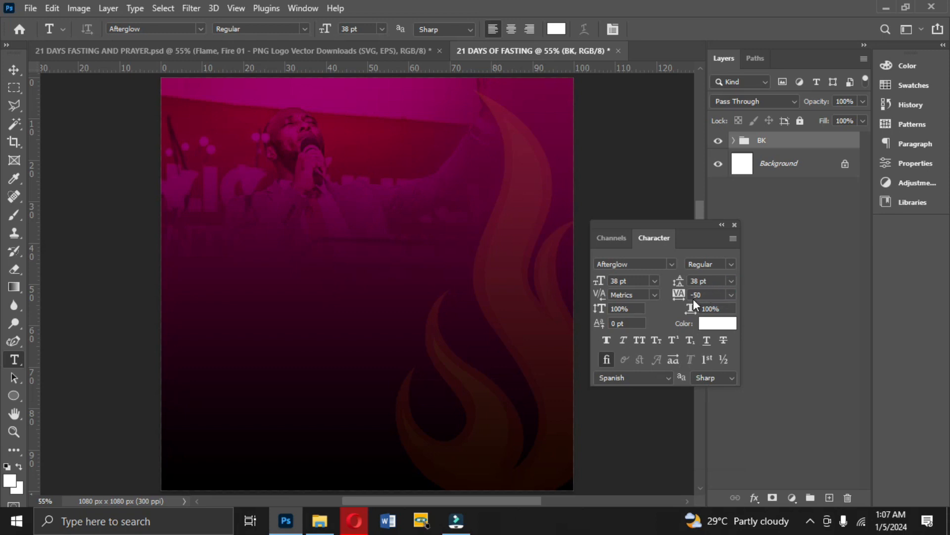
Turn on stylistic alternates and add the two-line text "Prayer Fasting" in Afterglow Regular around the middle of the canvas.
left_click(672, 359)
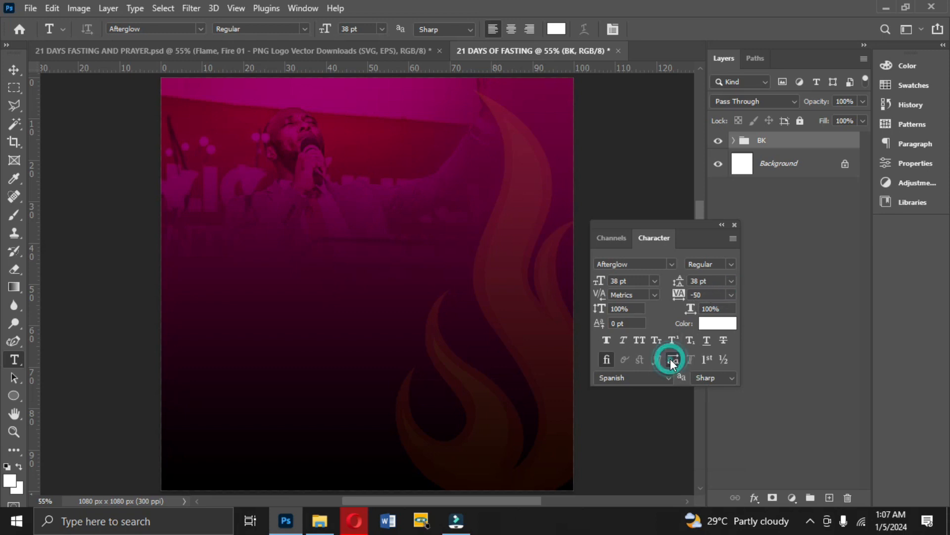
left_click(275, 238)
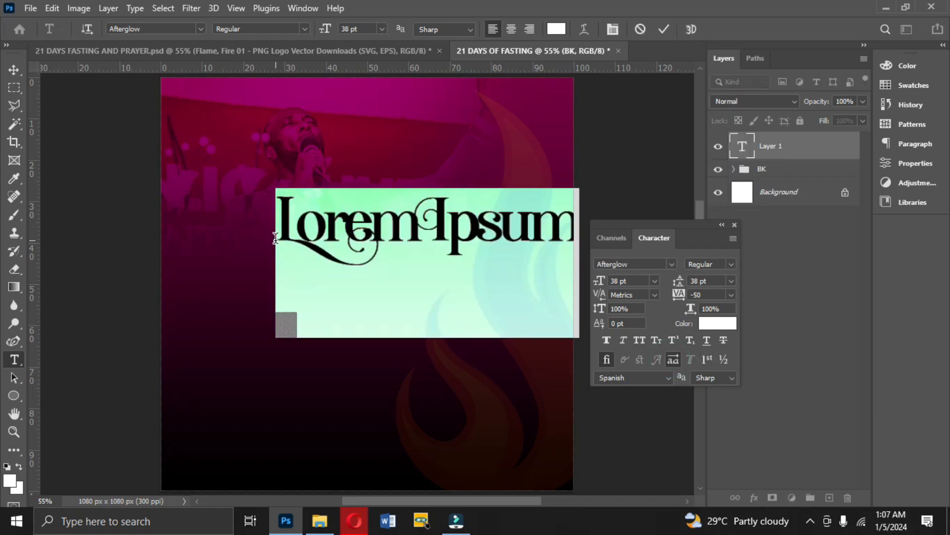
type("Prayer Fasting")
left_click(664, 29)
Set the "Prayer Fasting" text size to 43 pt and move it slightly down so it sits horizontally centered.
left_click(637, 280)
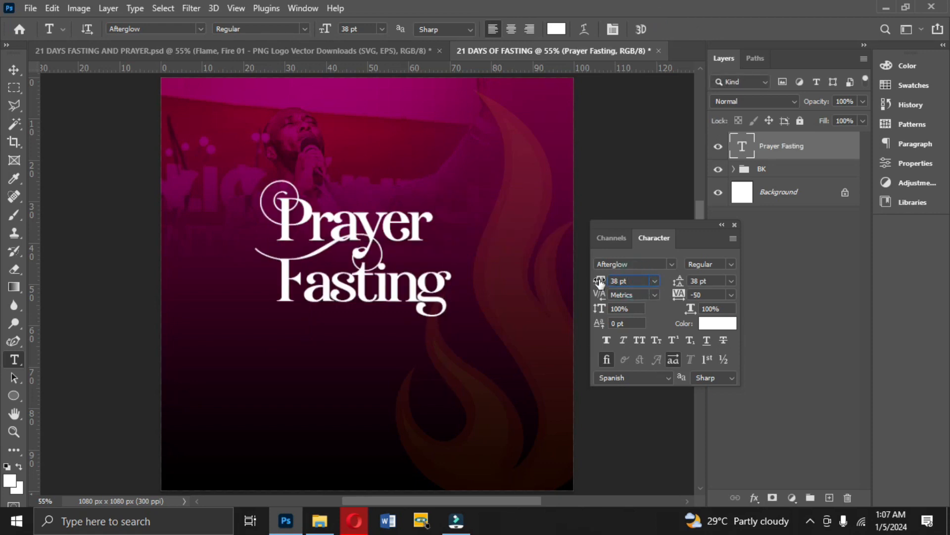
type("43")
key("Return")
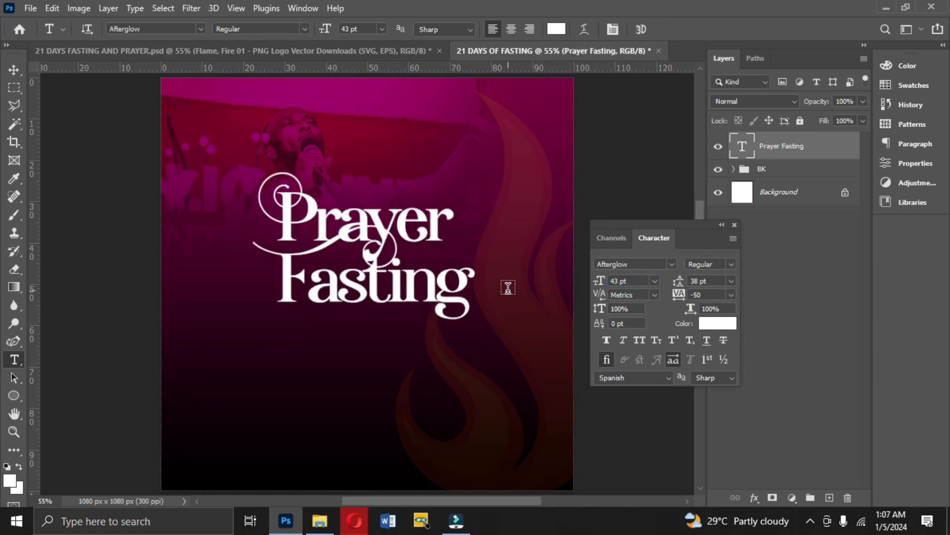
left_click(16, 69)
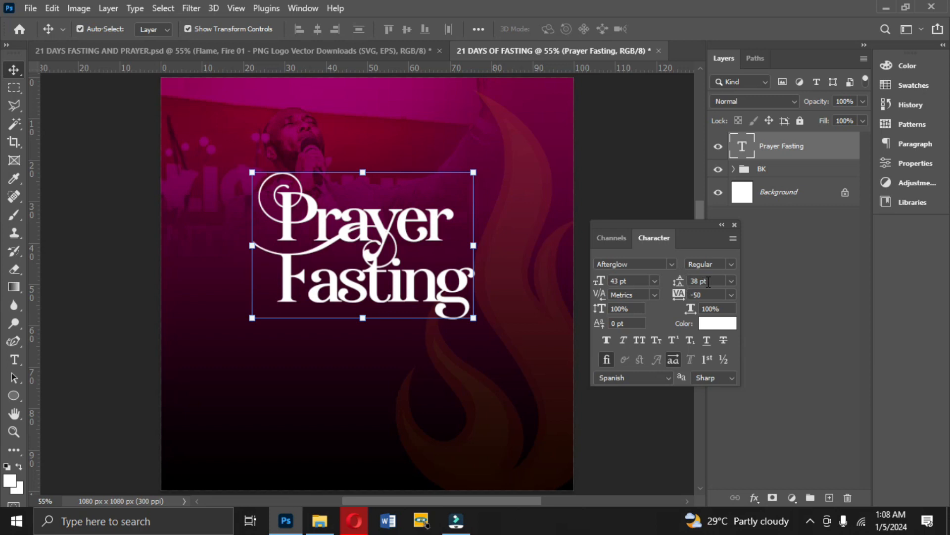
left_click_drag(381, 272, 378, 286)
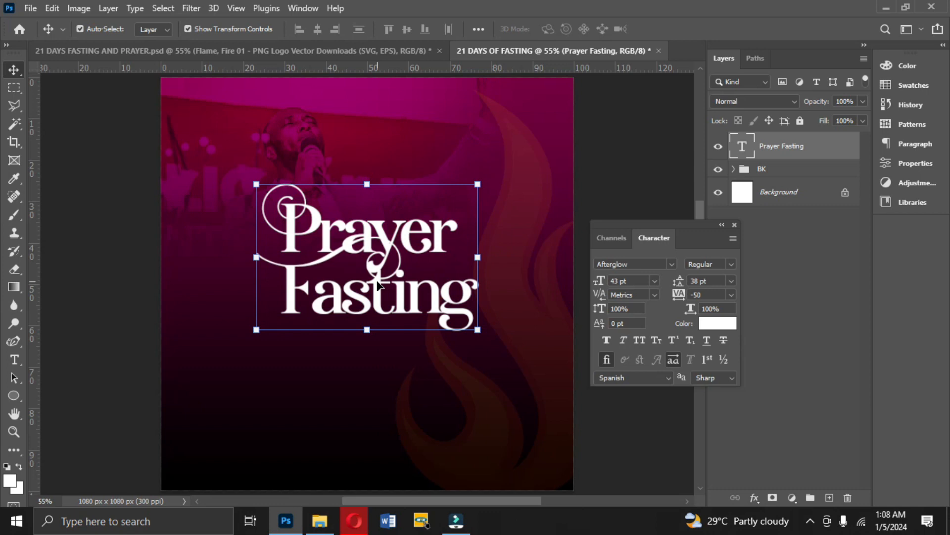
Draw a white circle about 65 px across, without a stroke, between the words "Prayer" and "Fasting" in the title.
left_click(13, 396)
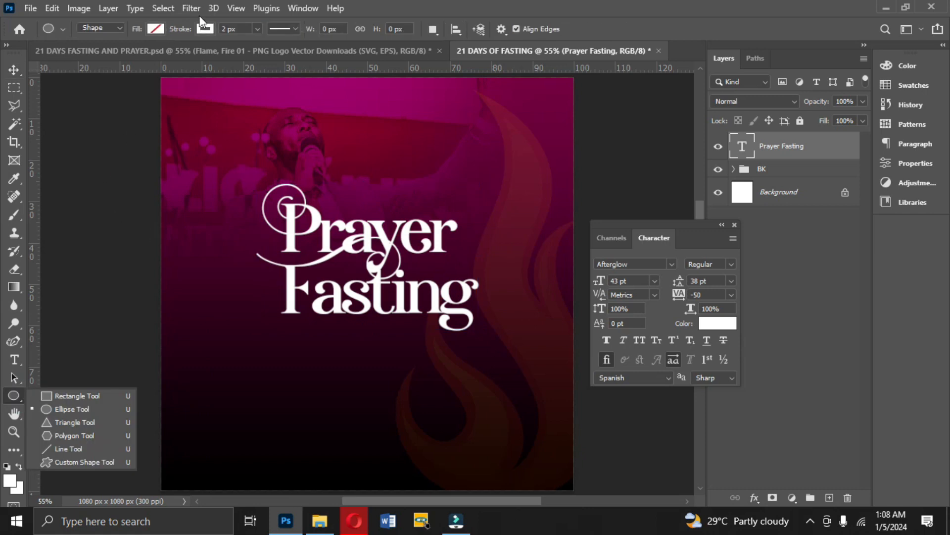
left_click(204, 29)
left_click(123, 55)
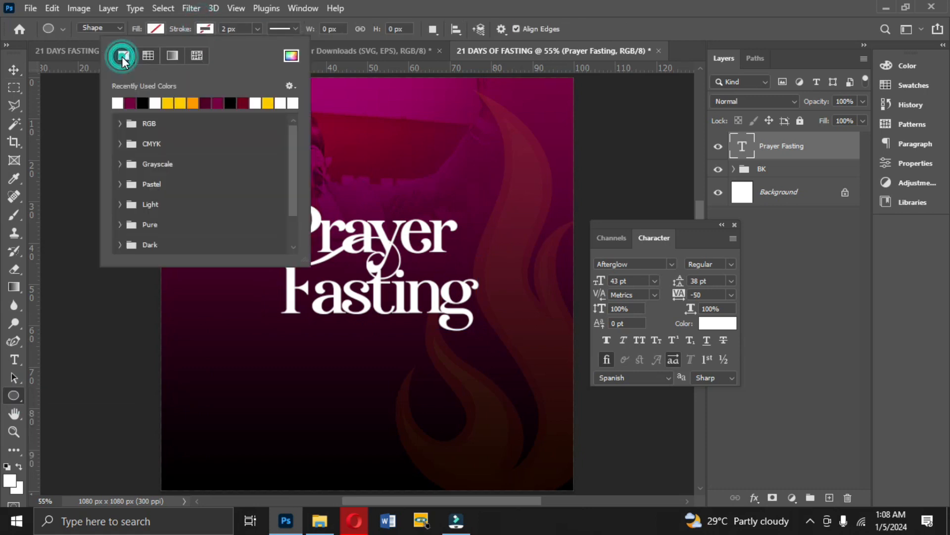
left_click(156, 29)
left_click(153, 31)
left_click(71, 99)
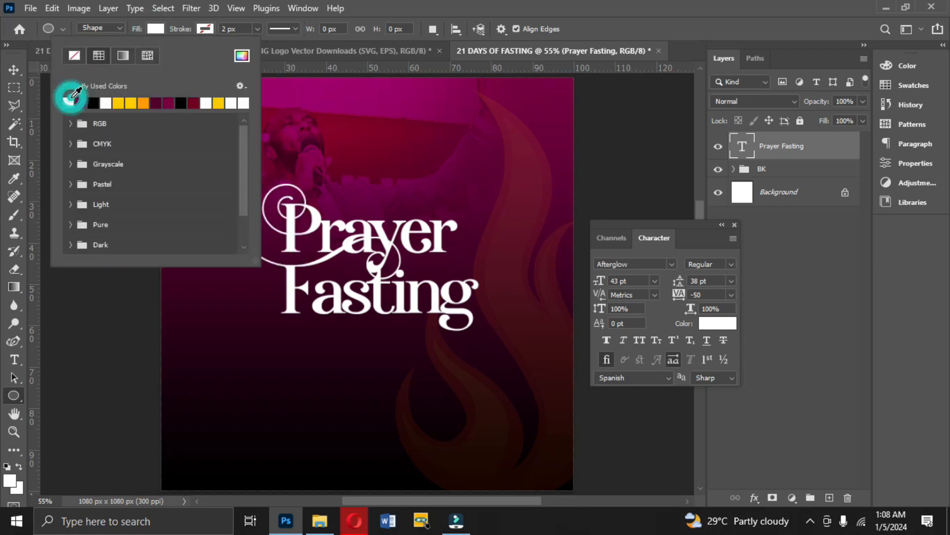
left_click(151, 32)
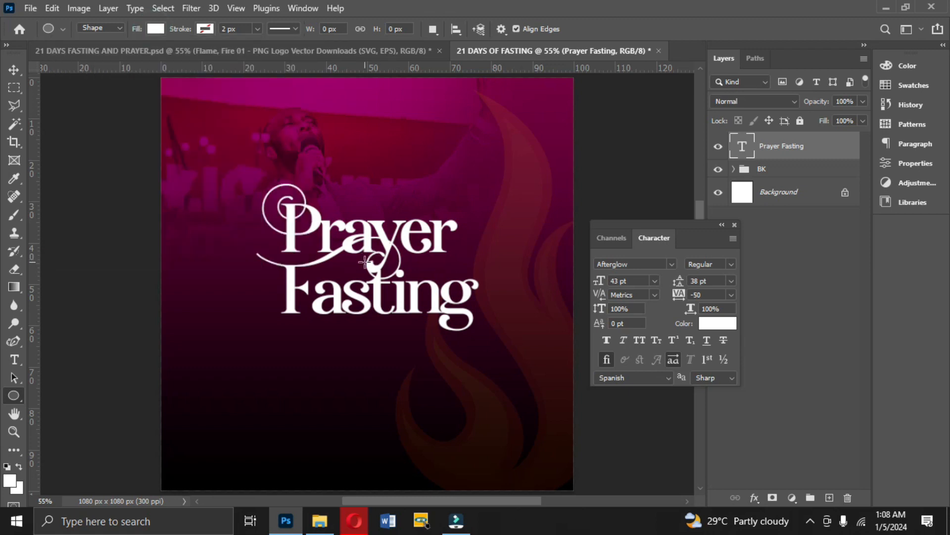
left_click_drag(369, 263, 411, 262)
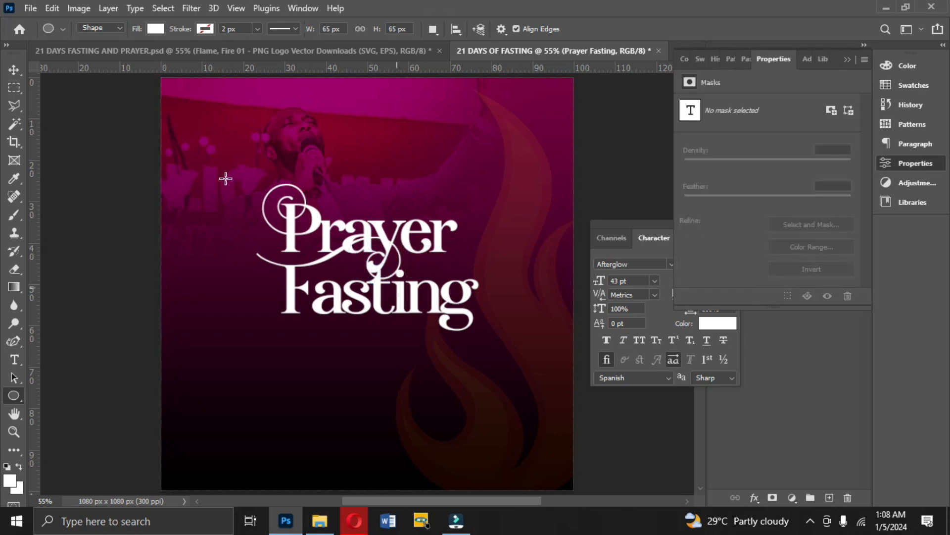
left_click(846, 60)
key("v")
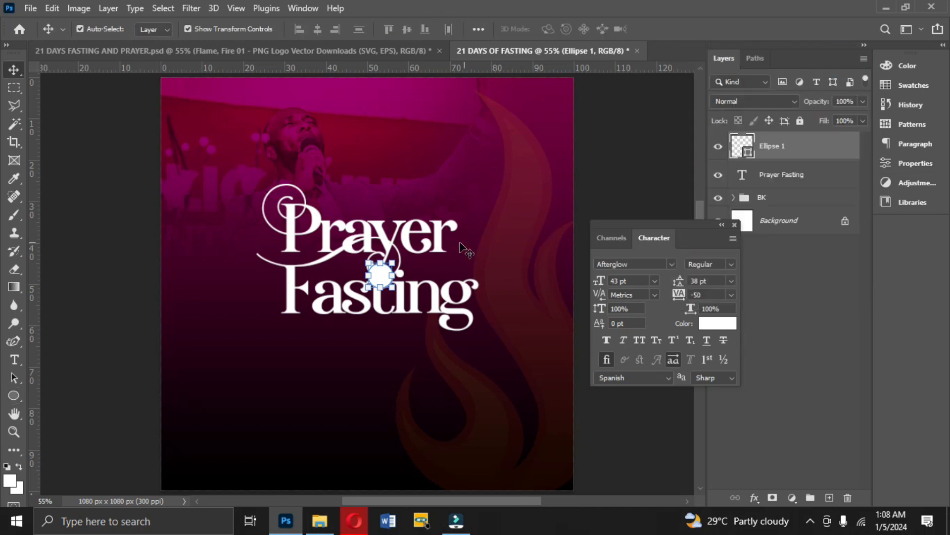
Try to start a new text in Gotham Bold below the title.
left_click(14, 363)
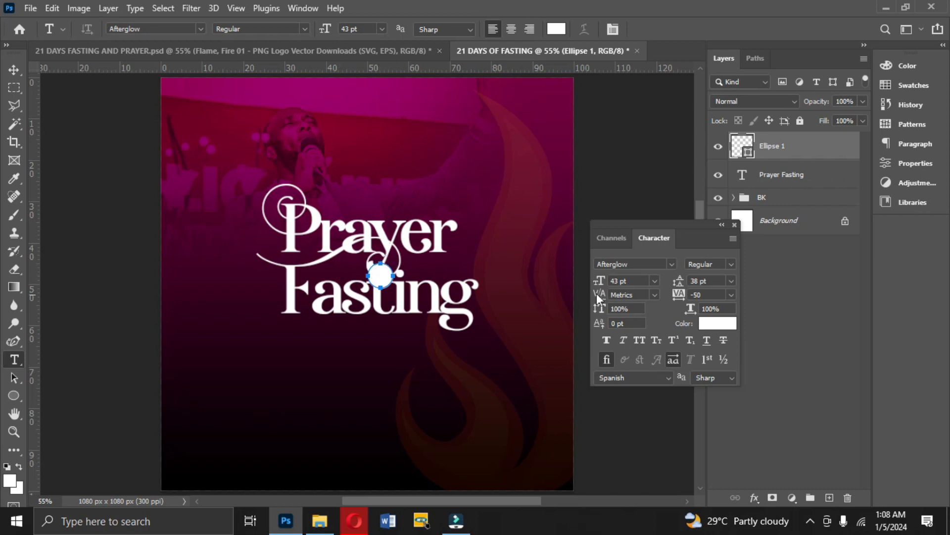
left_click(675, 263)
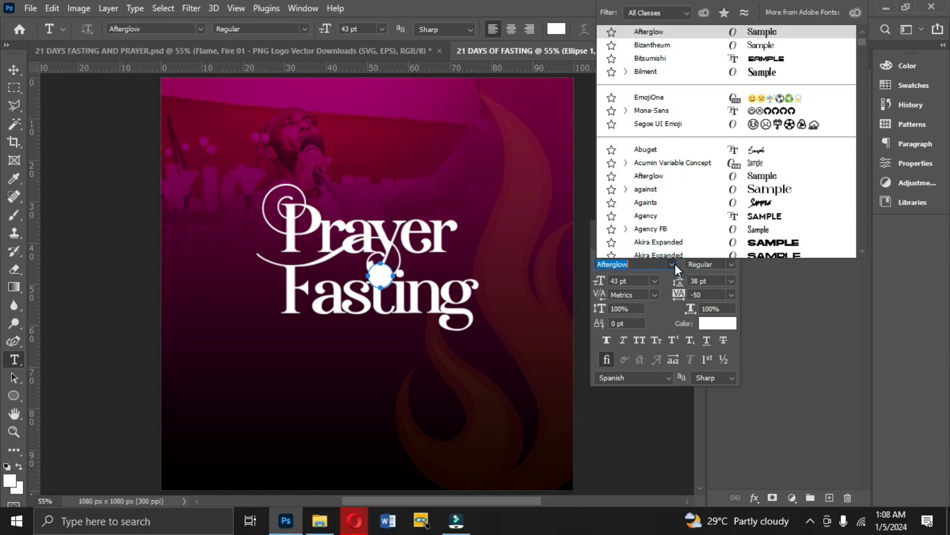
type("mons")
key("BackSpace")
key("BackSpace")
key("BackSpace")
key("BackSpace")
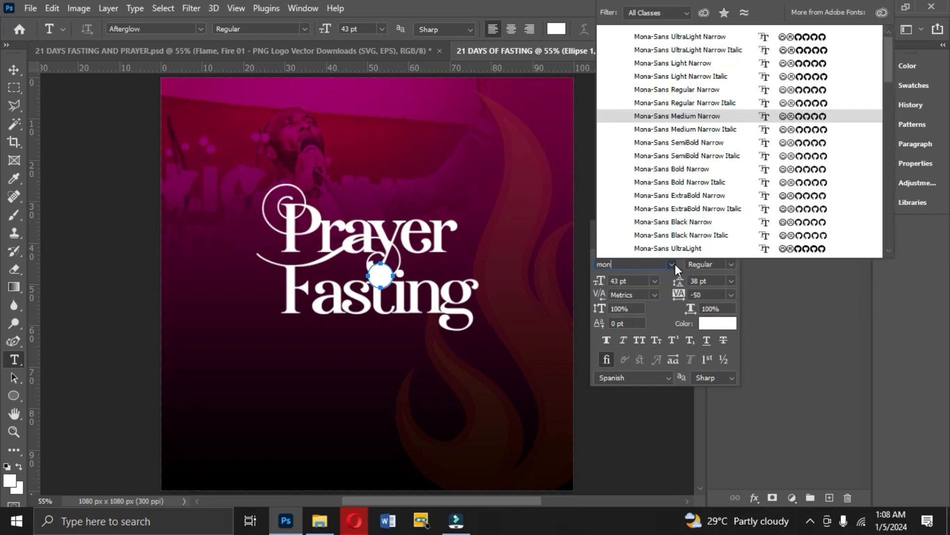
type("gotham")
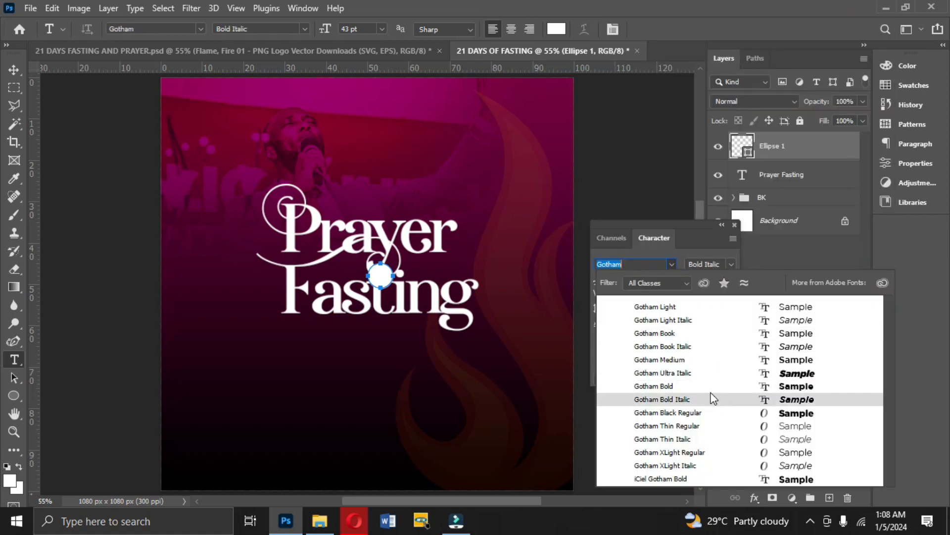
left_click(708, 386)
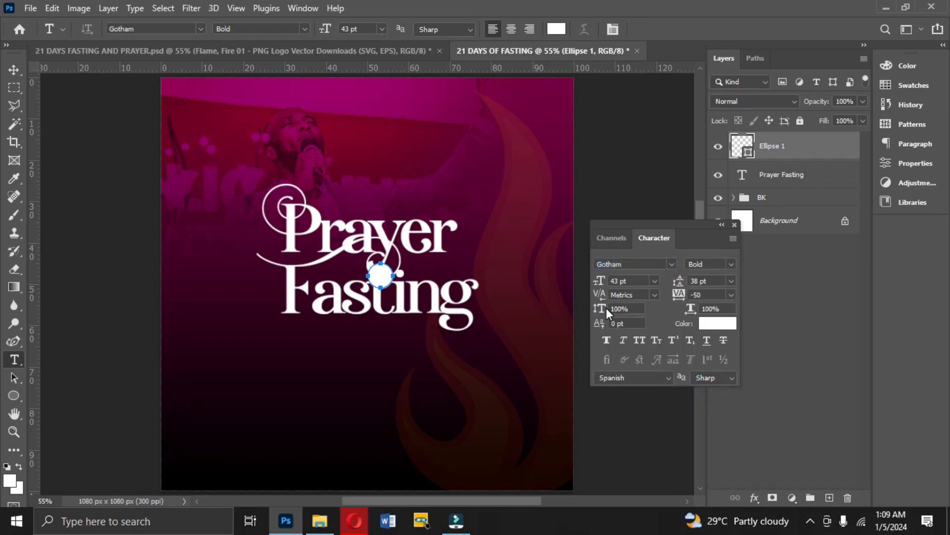
left_click(321, 390)
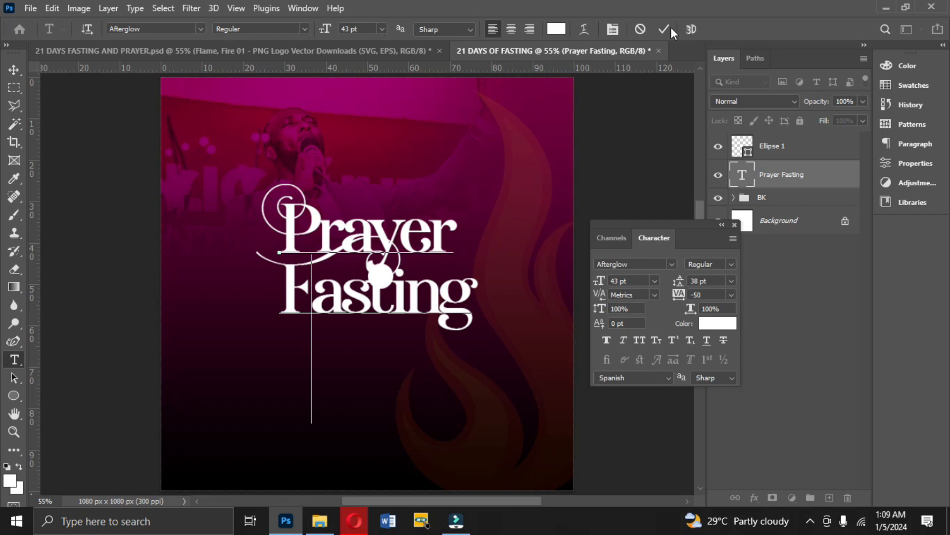
left_click(669, 29)
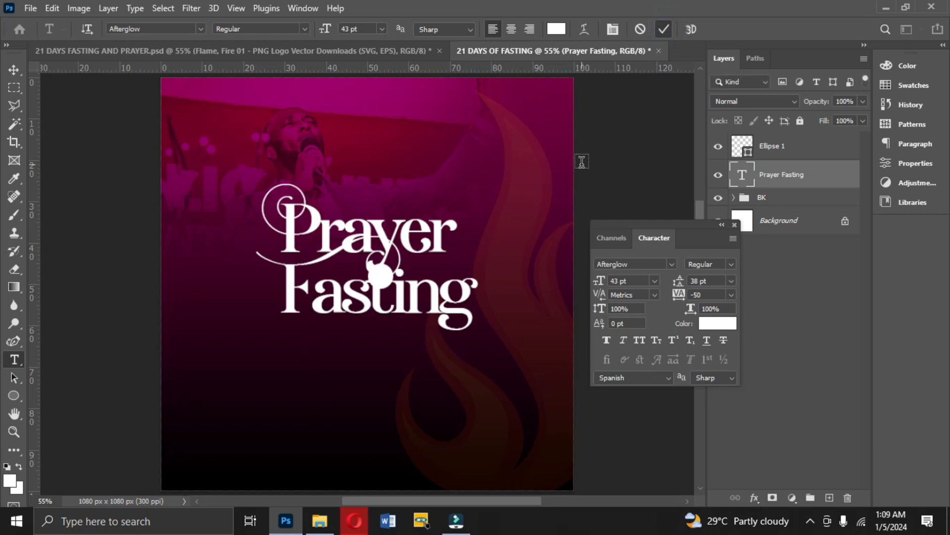
Add the text "&" in white Gotham Bold at 10 pt near the top of the canvas, above the Ellipse 1 layer.
left_click(787, 148)
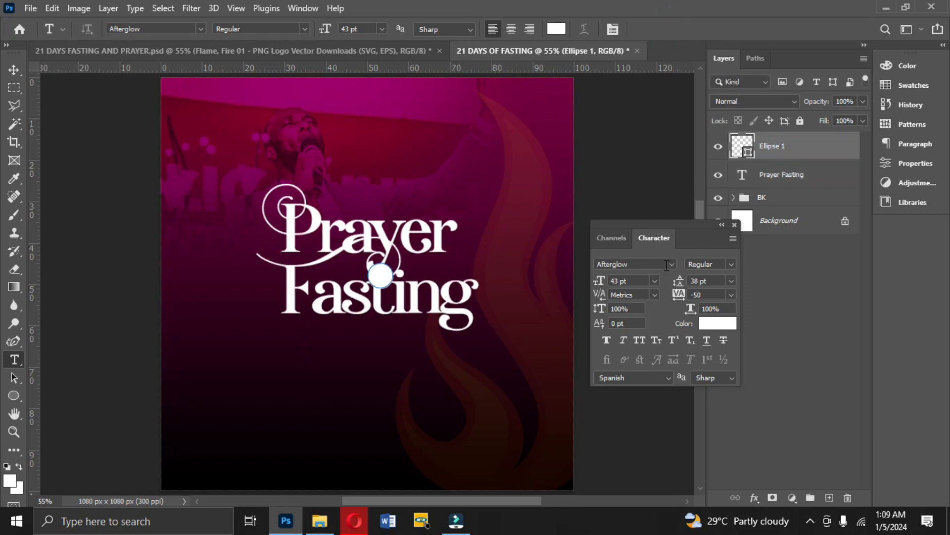
left_click(654, 281)
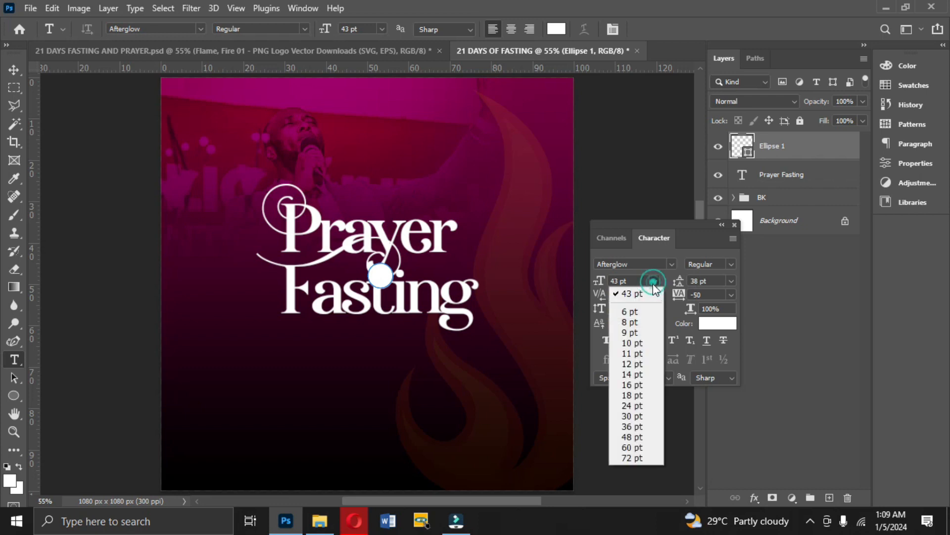
left_click(637, 331)
left_click(671, 261)
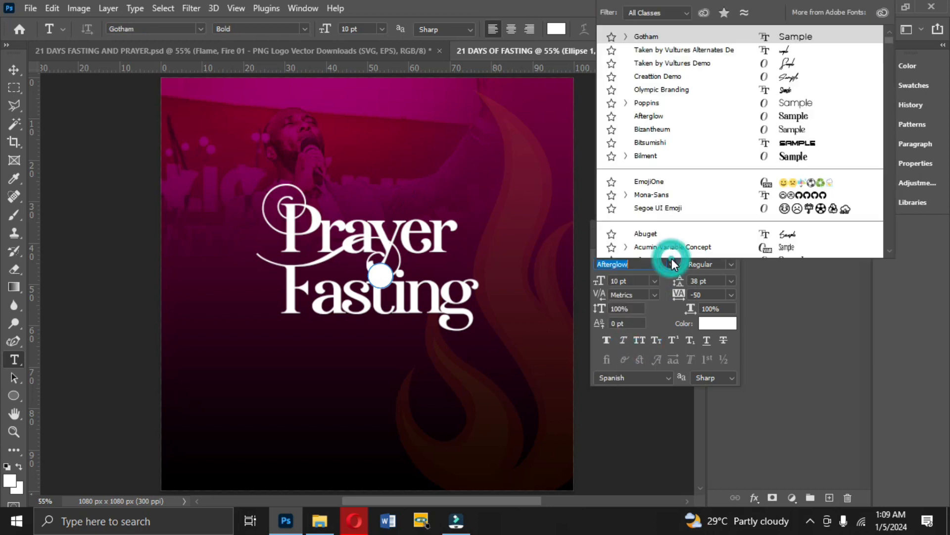
left_click(654, 37)
left_click(361, 104)
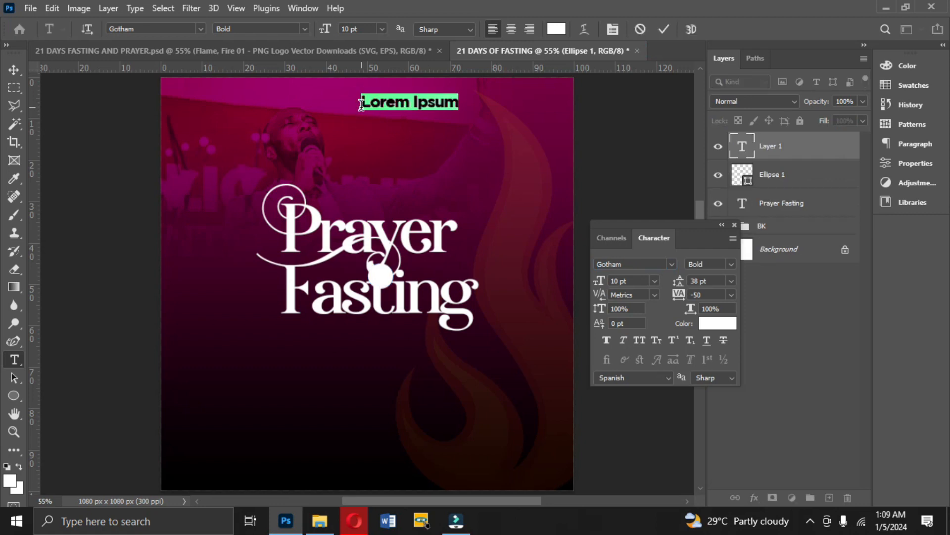
type("&")
left_click(664, 29)
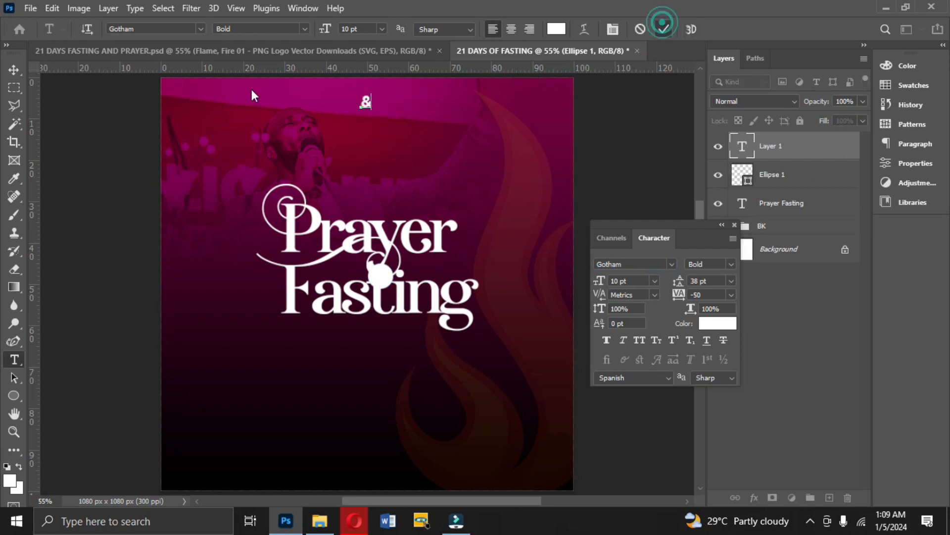
Move the "&" onto the white circle and color it dark red (6b0029), sampled from the background photo.
left_click(9, 72)
left_click_drag(372, 103, 379, 280)
key("Return")
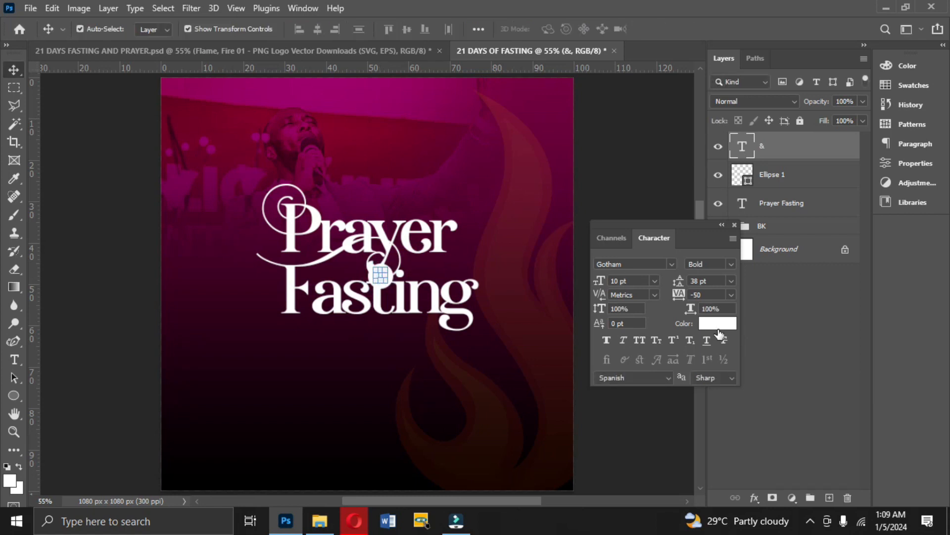
left_click(717, 313)
left_click(718, 321)
left_click(418, 143)
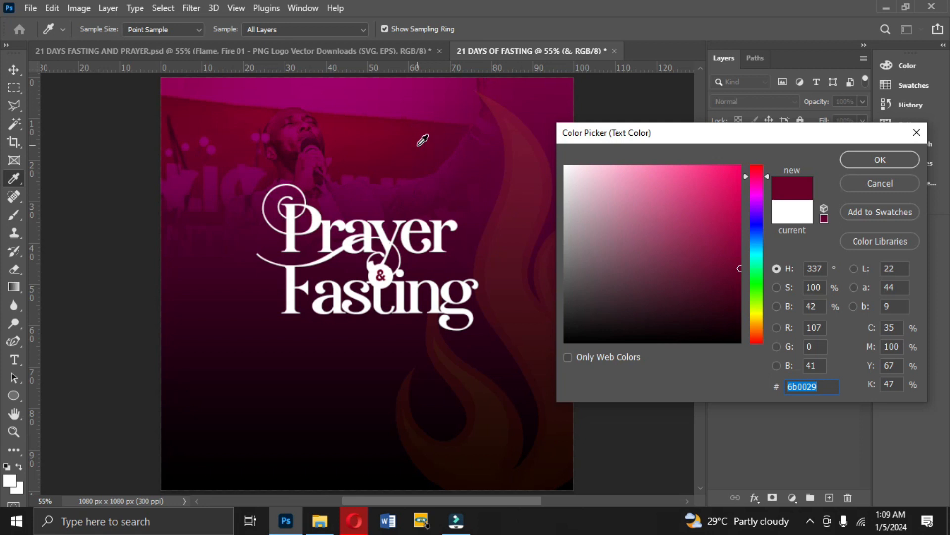
left_click(862, 166)
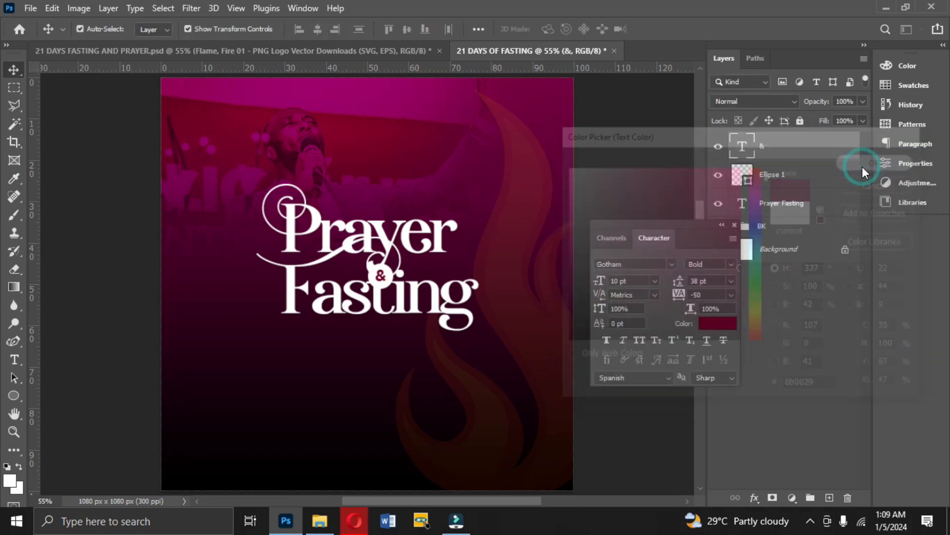
Set the "&" text size to 14 pt and align it with the circle on both vertical and horizontal centers.
left_click(654, 281)
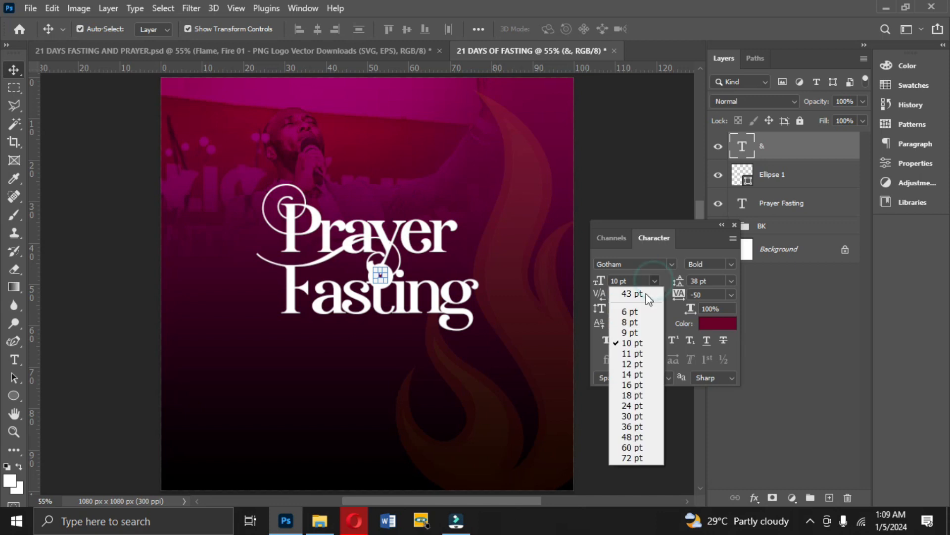
left_click(633, 375)
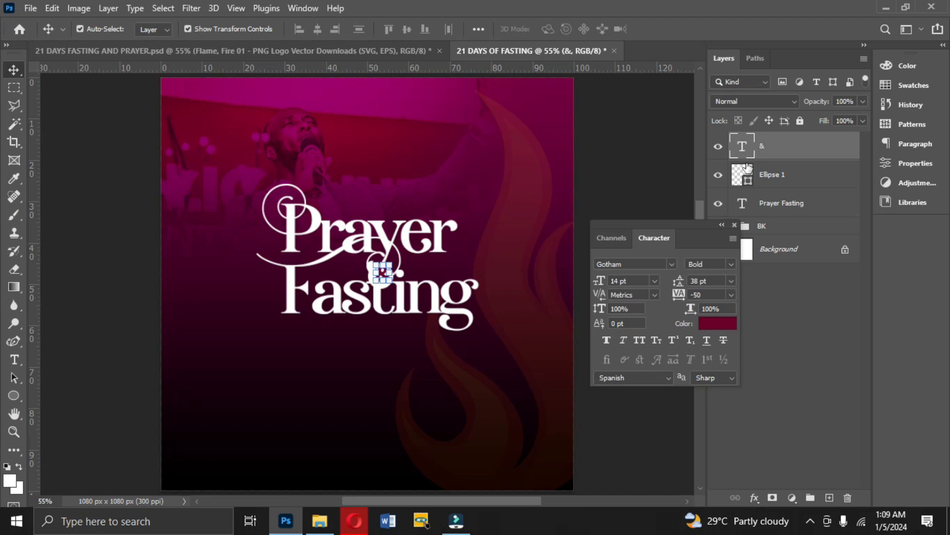
left_click(773, 175)
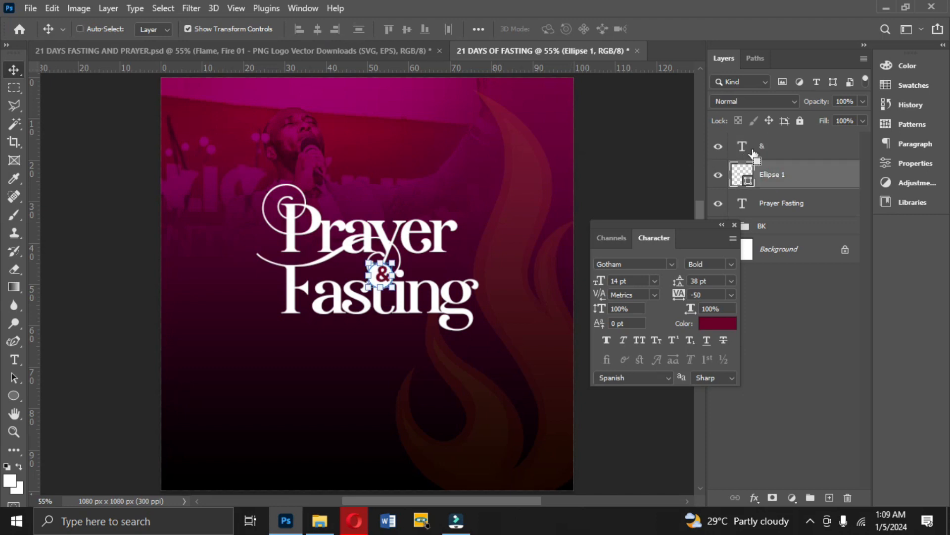
left_click(757, 146, "shift")
left_click(407, 29)
left_click(317, 30)
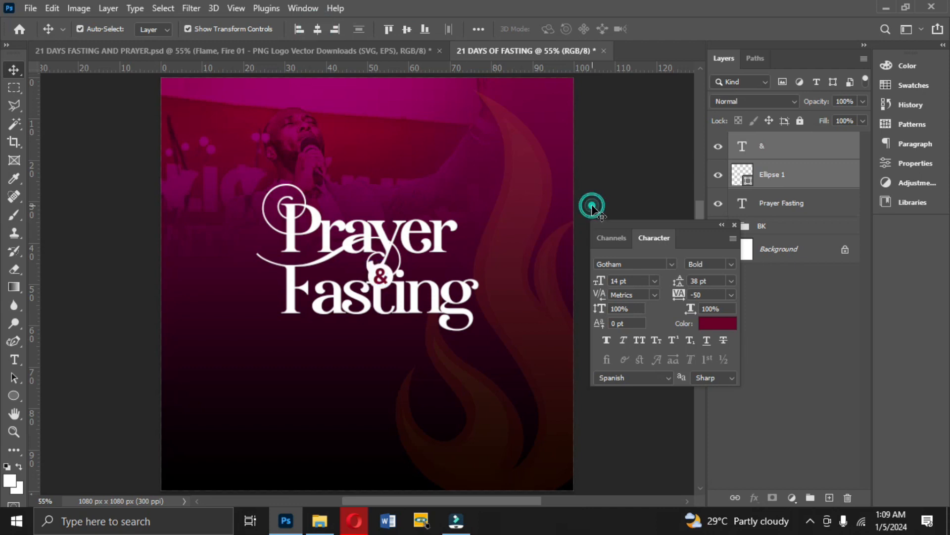
left_click(592, 204)
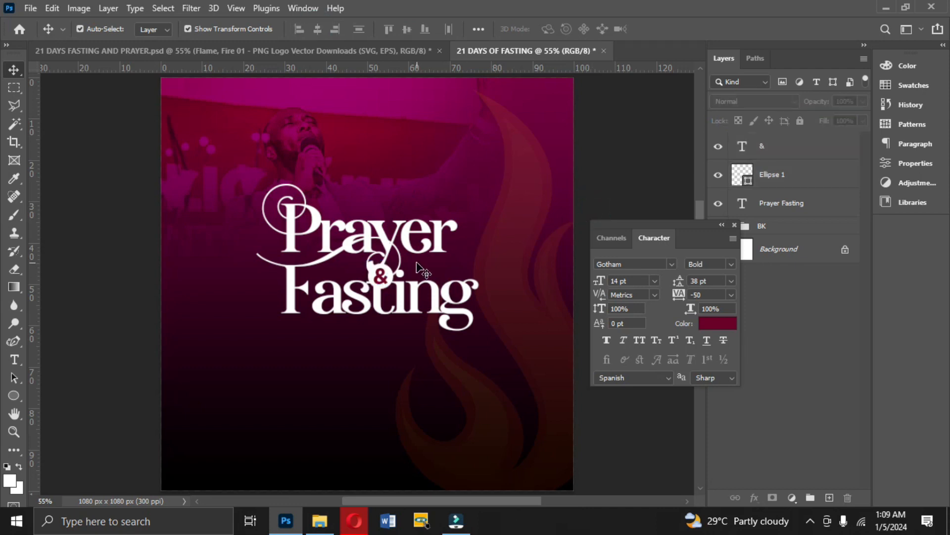
Check the theme text in 21 DAYS FASTING AND PRAYER.psd, and draw a white rectangle about 462 x 83 px below "Fasting" in the new flyer.
left_click(252, 50)
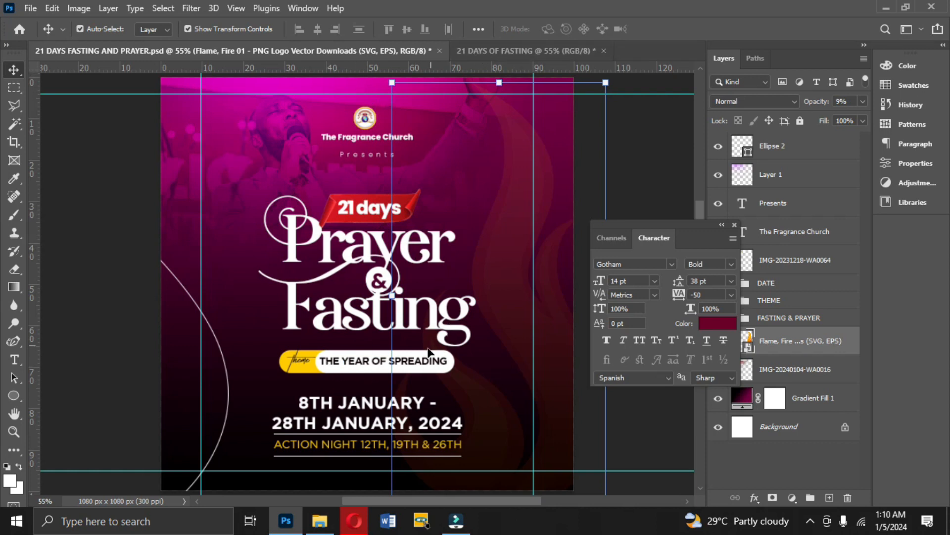
left_click(423, 365)
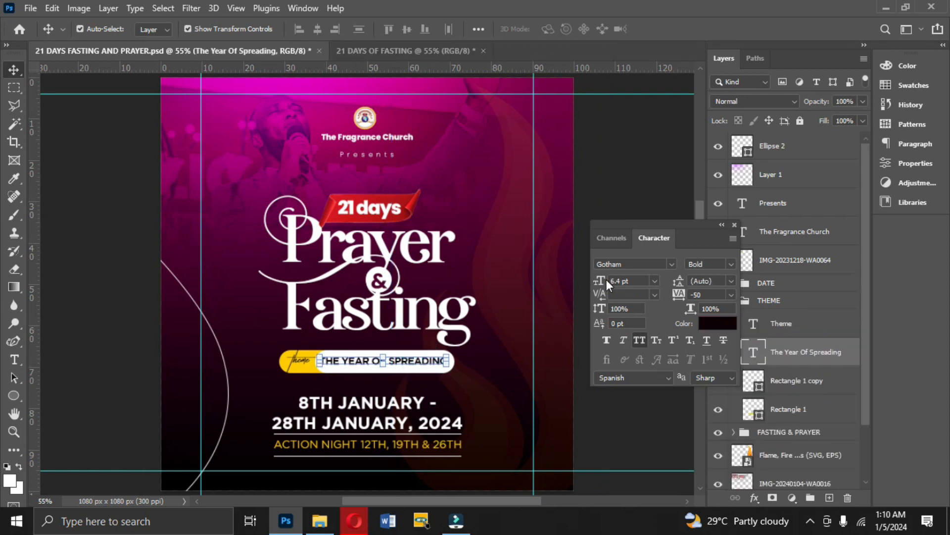
left_click(393, 52)
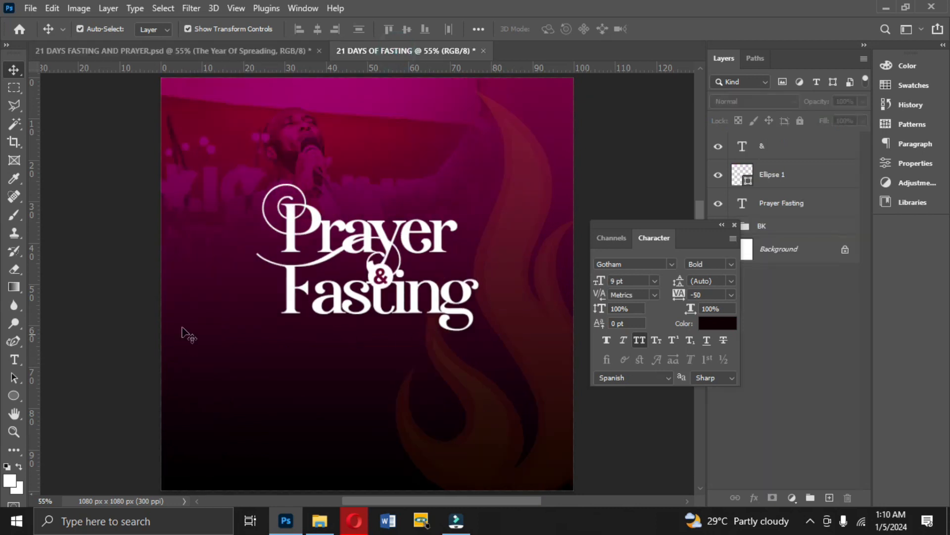
left_click(13, 395)
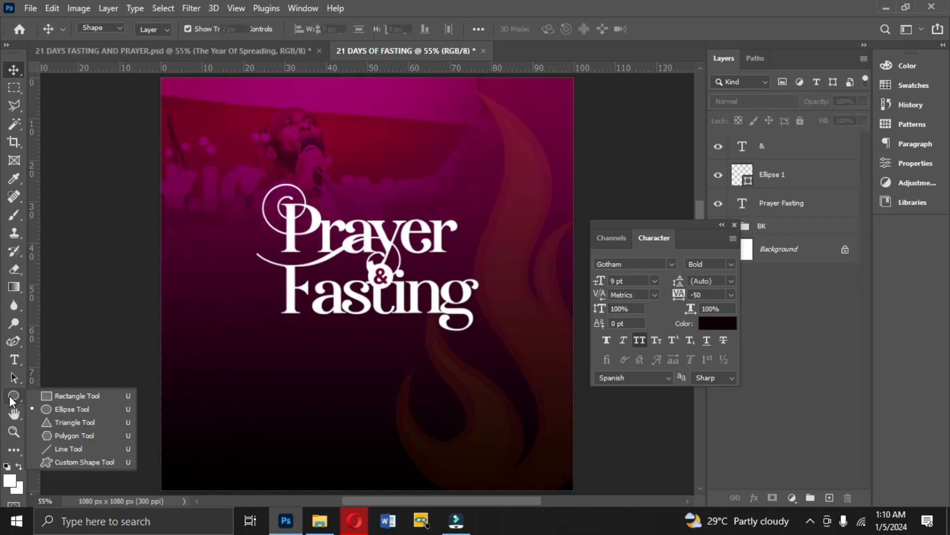
left_click(59, 398)
key("ctrl+plus")
mouse_move(703, 213)
left_mouse_down()
mouse_move(699, 225)
mouse_move(290, 280)
mouse_move(488, 287)
left_mouse_up()
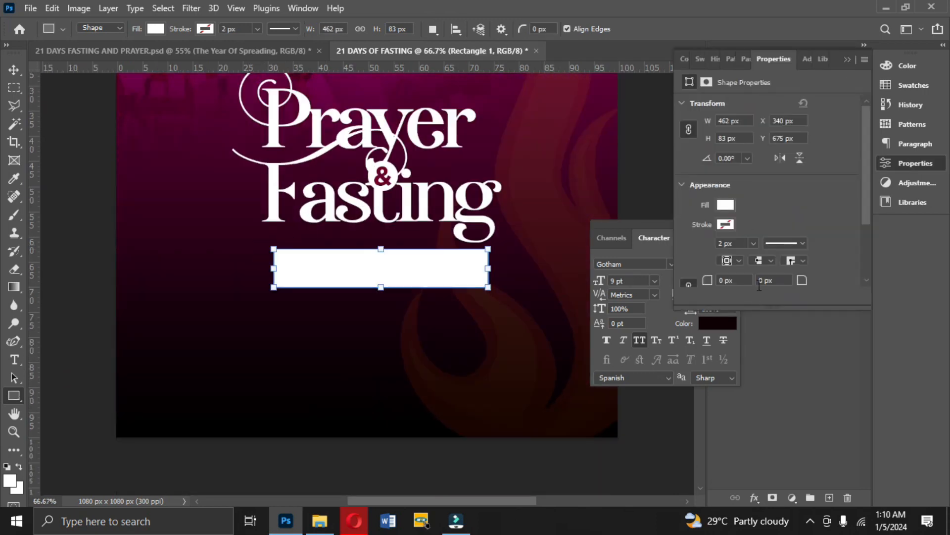
Reduce the white rectangle's height to about 71 px and fully round all its corners into a pill shape.
left_click_drag(866, 134, 866, 211)
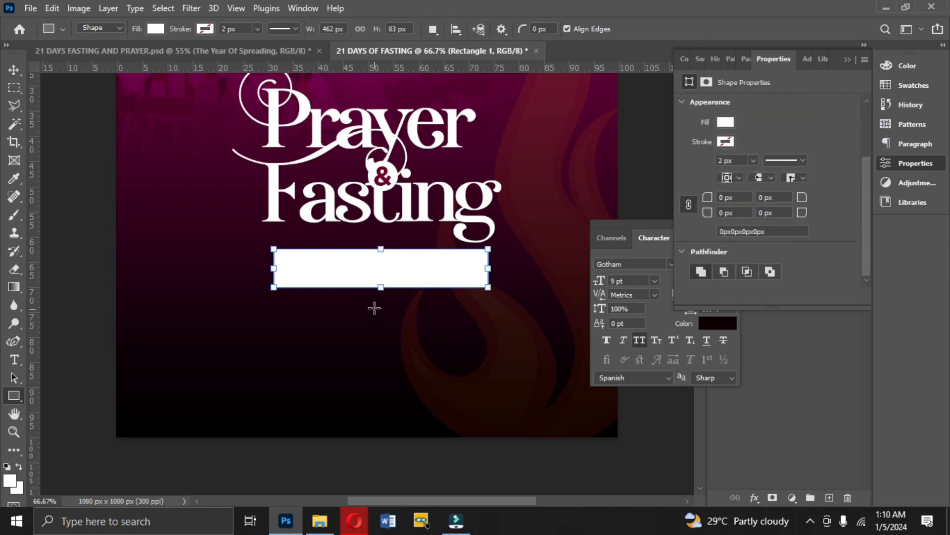
left_click_drag(381, 287, 381, 284)
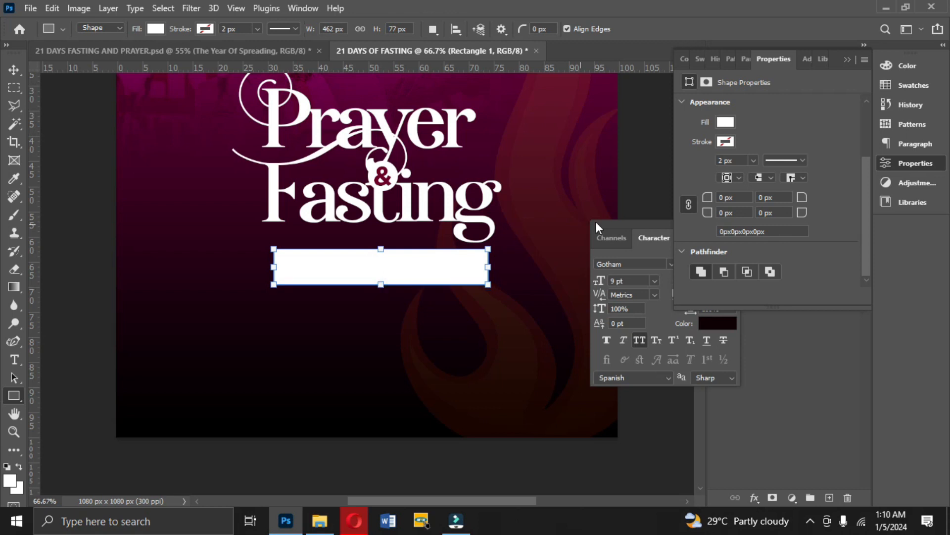
left_click_drag(802, 195, 1, 203)
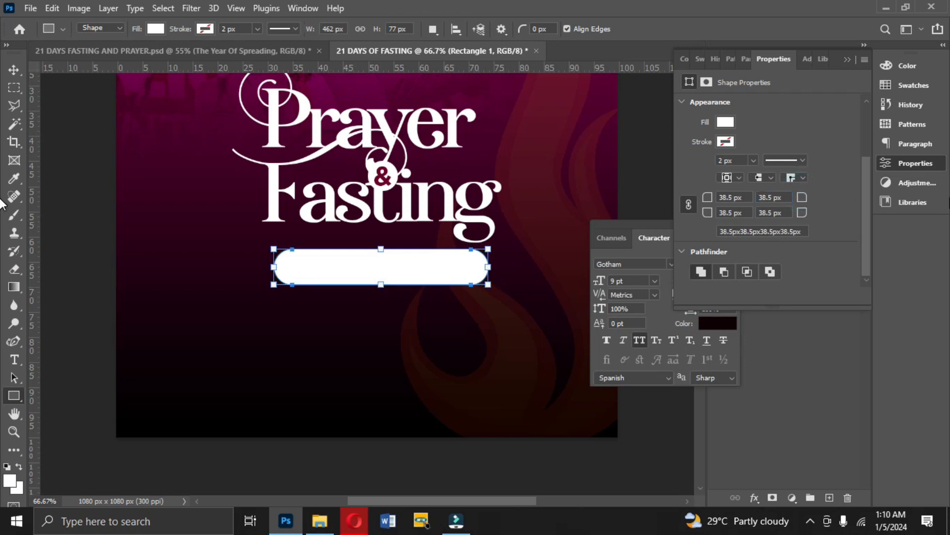
left_click_drag(381, 285, 382, 282)
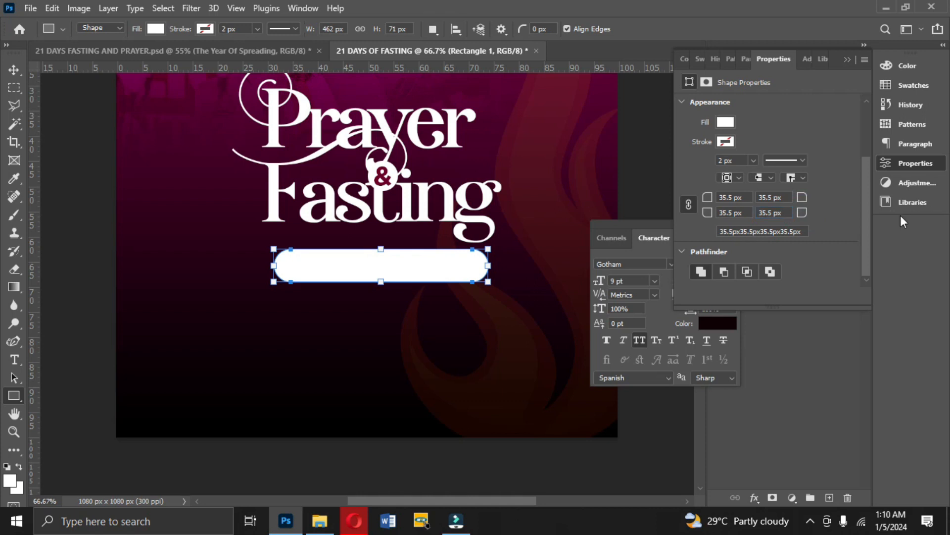
Move the white pill slightly left below "Fasting" and duplicate it in place.
left_click(14, 70)
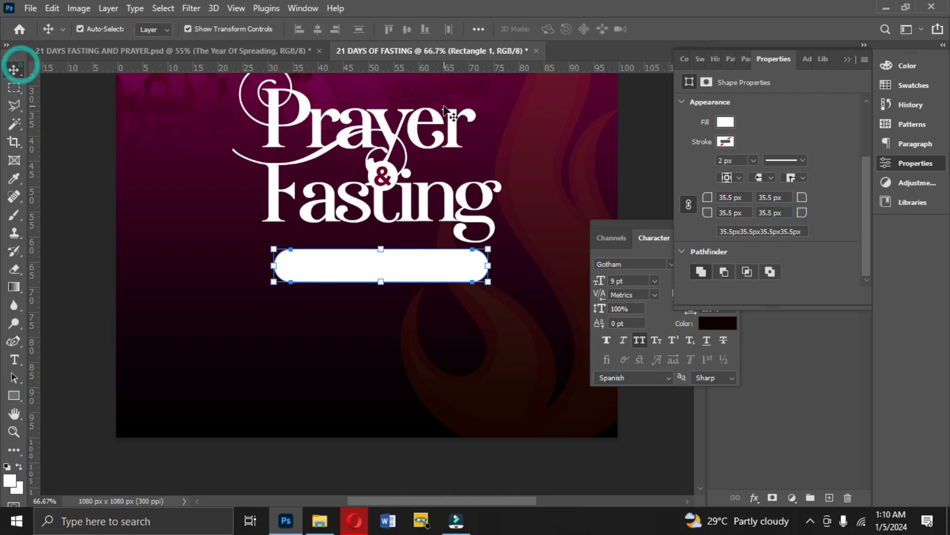
left_click(847, 60)
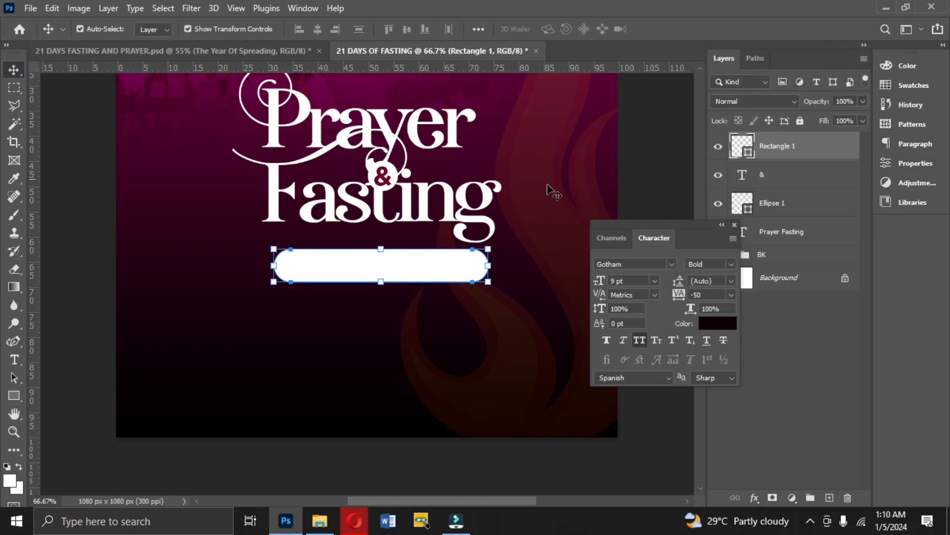
left_click_drag(430, 276, 424, 280)
key("ctrl+j")
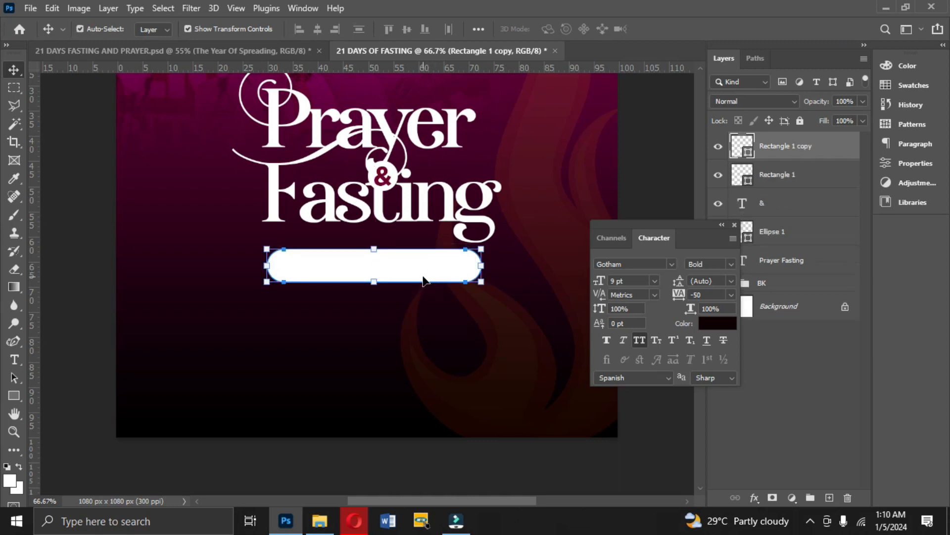
Recolor the lower pill, Rectangle 1, to yellow (ffcb00), leaving its copy white.
left_click(780, 180)
left_click(781, 149)
left_click(776, 179)
left_click(741, 178)
double_click(741, 177)
left_click(755, 320)
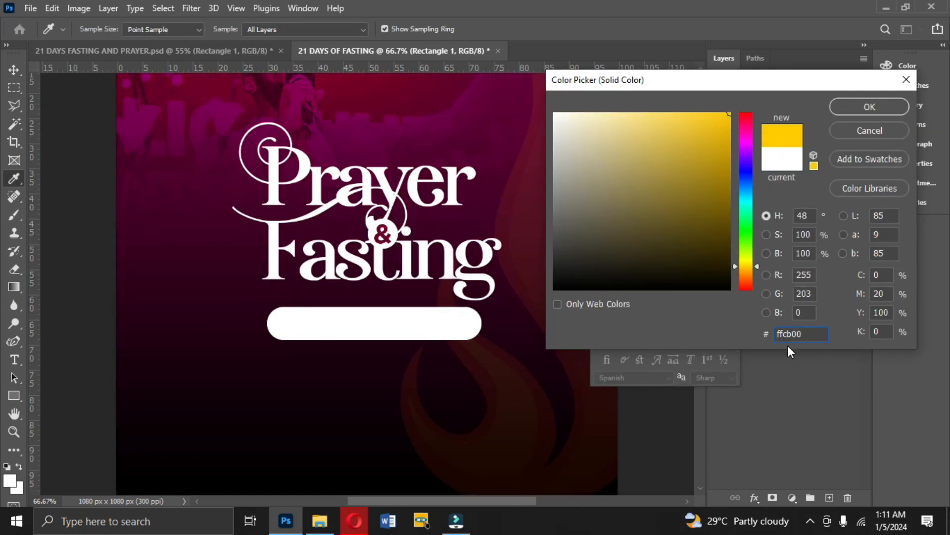
left_click(847, 105)
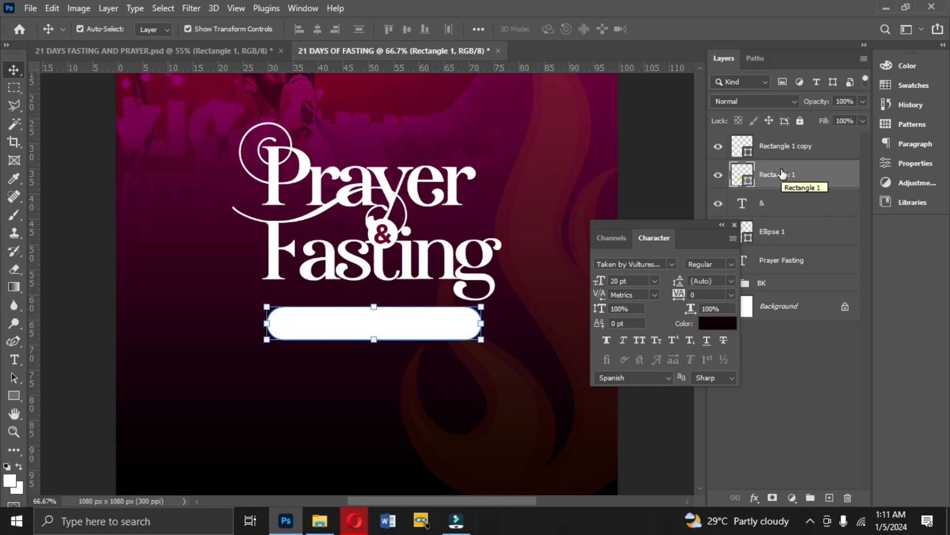
Shift the yellow pill left until a wide rounded yellow end extends out from behind the white pill.
key("Left")
key("Left")
key("Left")
key("Left")
key("Left")
key("Left")
key("Left")
key("Left")
key("Left")
key("Left")
key("Left")
key("Left")
key("Left")
key("Left")
key("Left")
key("Left")
key("Left")
key("Left")
key("Left")
key("Left")
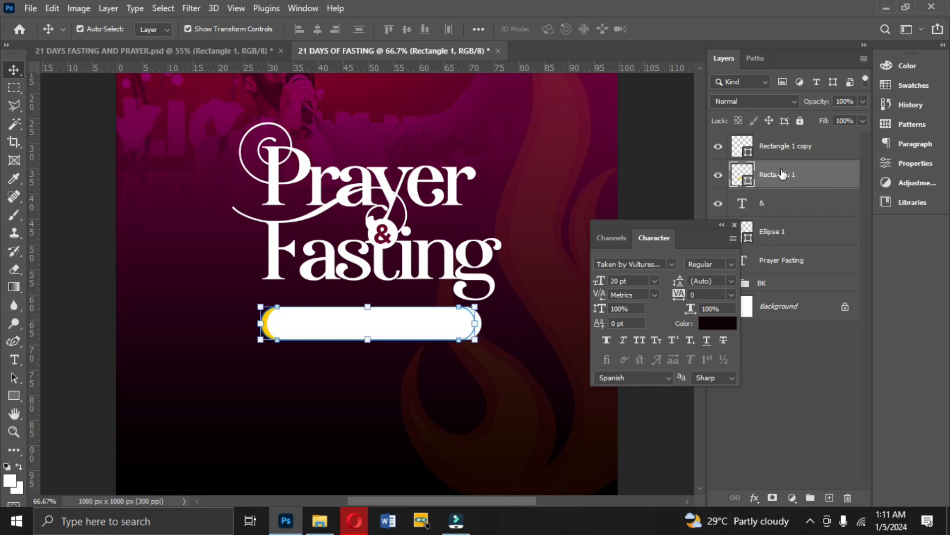
key("Left")
key("Left")
key("Left")
key("Left")
key("Left")
key("Left")
key("Left")
key("Left")
key("Left")
key("Left")
key("Left")
key("Left")
key("Left")
key("Left")
key("Left")
key("Left")
key("Left")
key("Left")
key("Left")
key("Left")
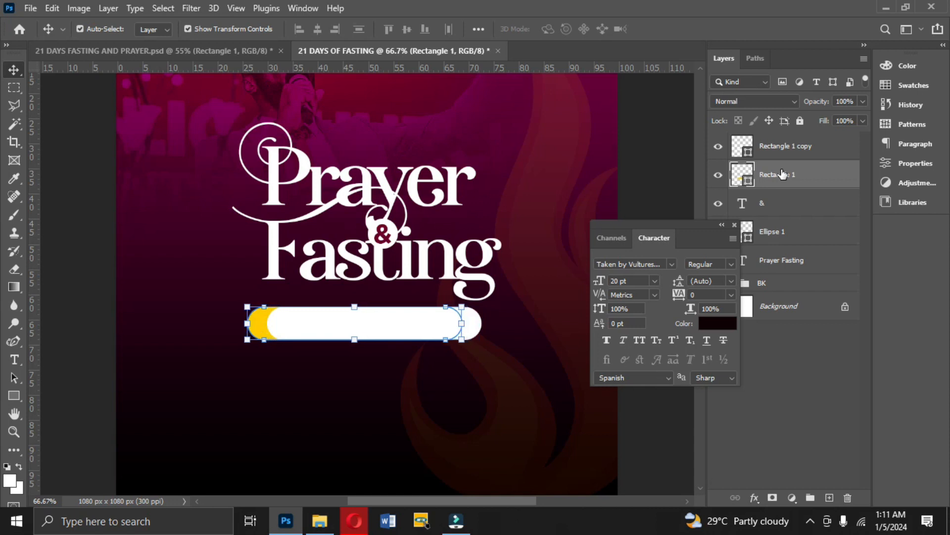
key("Left")
key("Left")
key("Left")
key("Left")
key("Left")
key("Left")
key("Left")
key("Left")
key("Left")
key("Left")
key("Left")
key("Left")
key("Left")
key("Left")
key("Left")
key("Left")
key("Left")
key("Left")
key("Left")
key("Left")
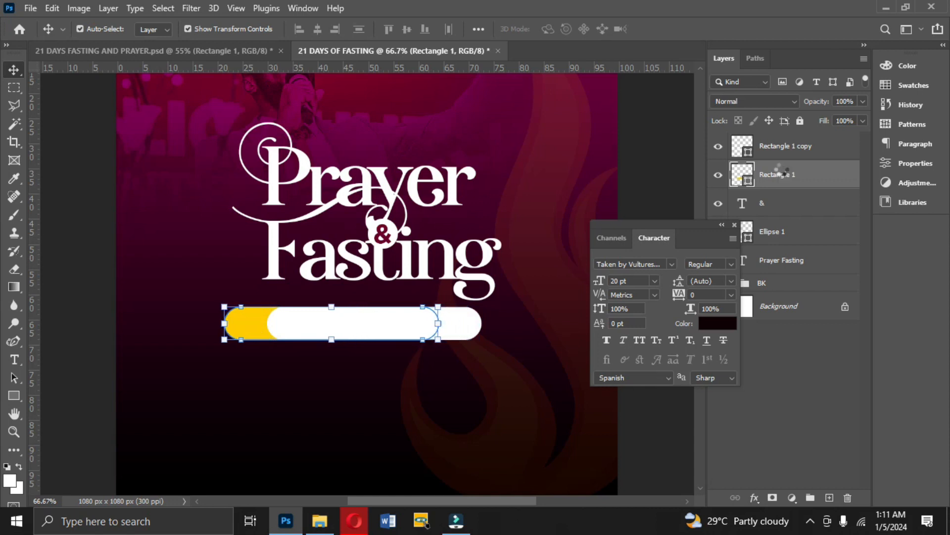
key("Left")
key("Left")
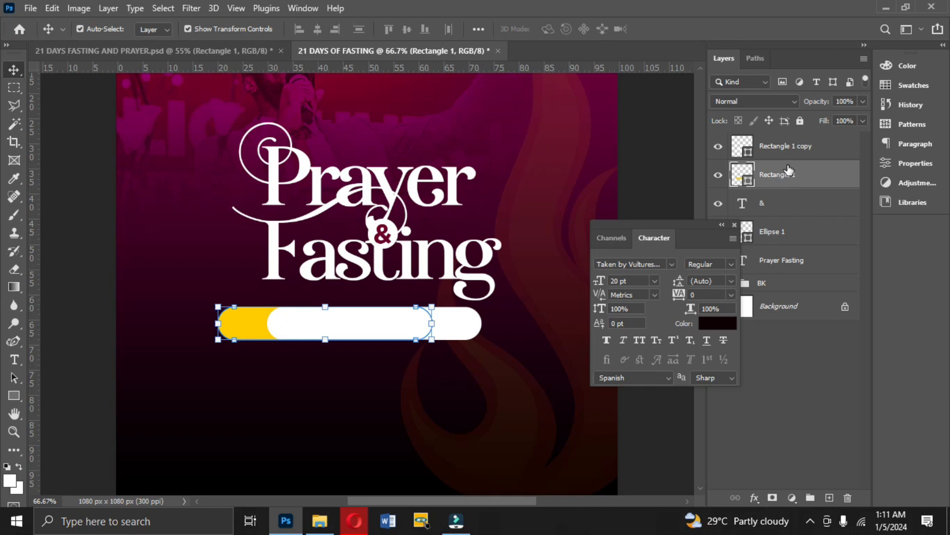
Group the yellow and white pills, then scale the group down and position it centered below "Fasting".
left_click(784, 156, "ctrl")
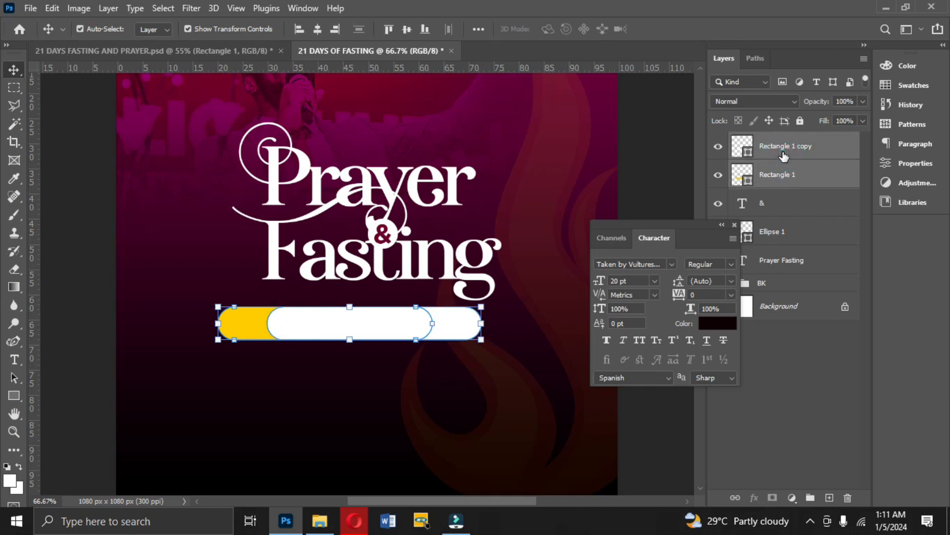
key("ctrl+g")
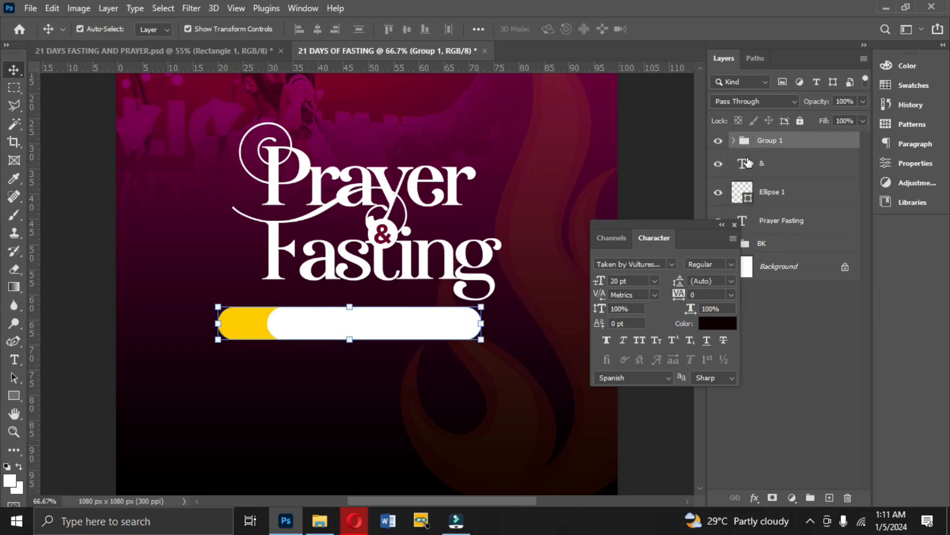
left_click_drag(484, 323, 438, 323)
left_click_drag(365, 317, 415, 322)
key("Return")
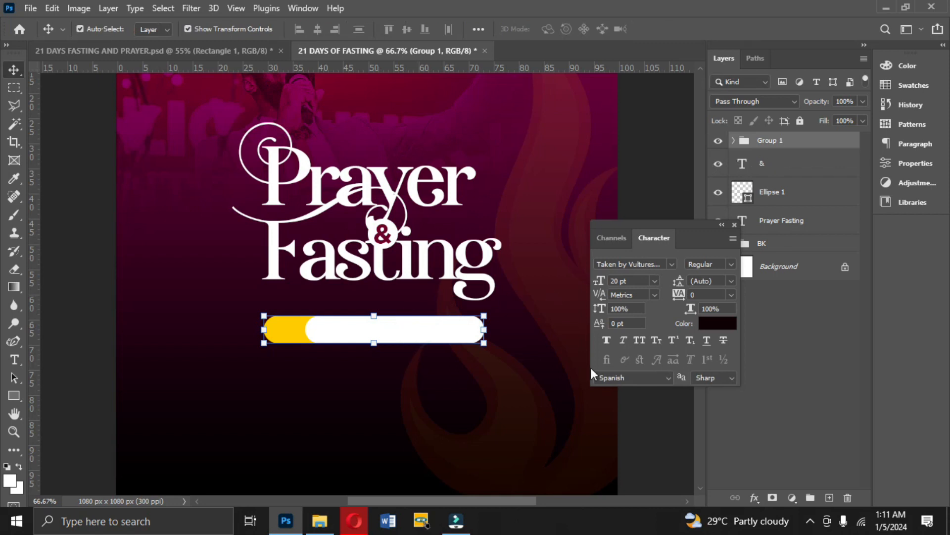
left_click(662, 439)
left_click(291, 329)
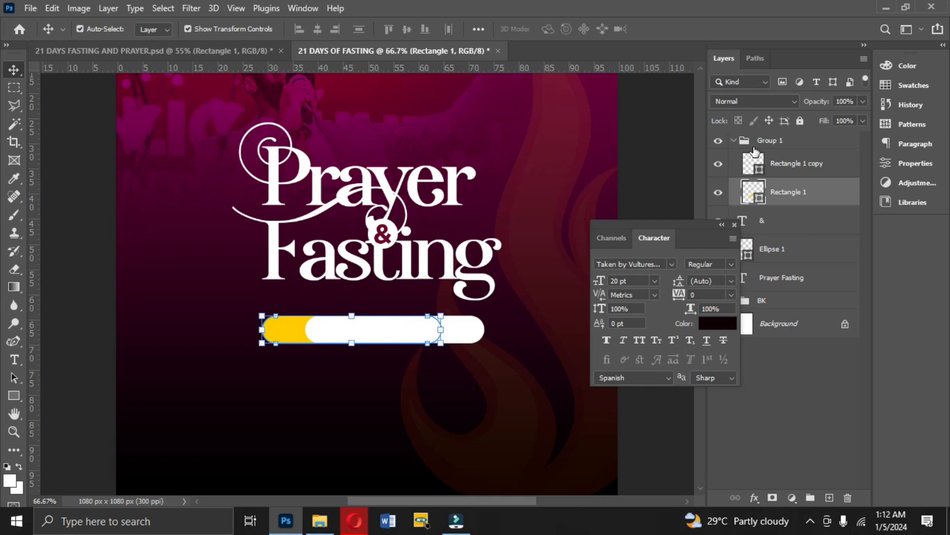
Add a text layer reading "THE YEAR OF SPREADING" inside the pill group.
left_click(768, 142)
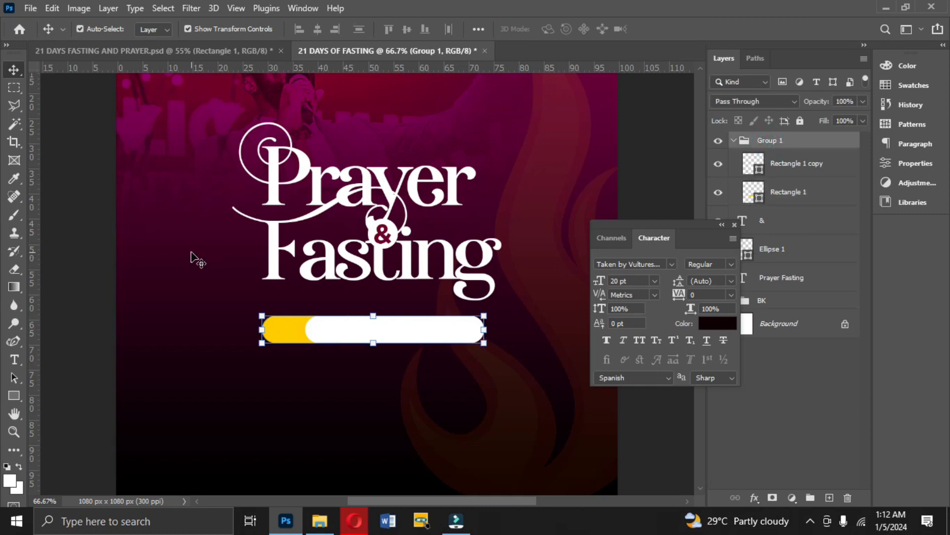
left_click(14, 359)
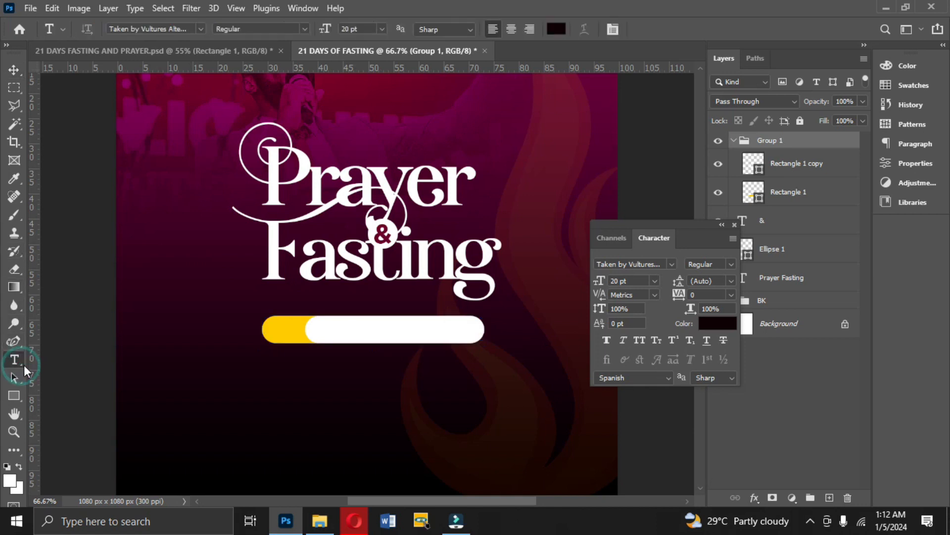
left_click(365, 406)
left_click(469, 474)
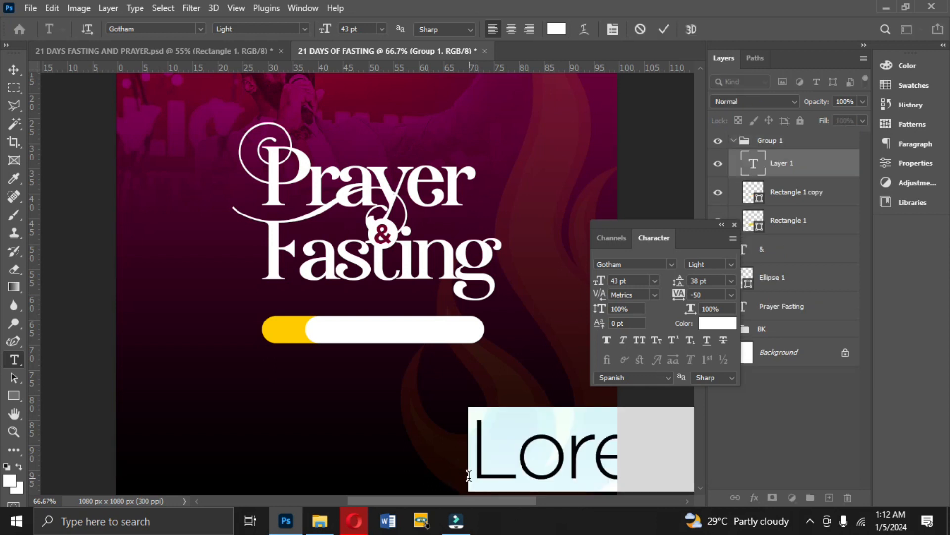
type("Th")
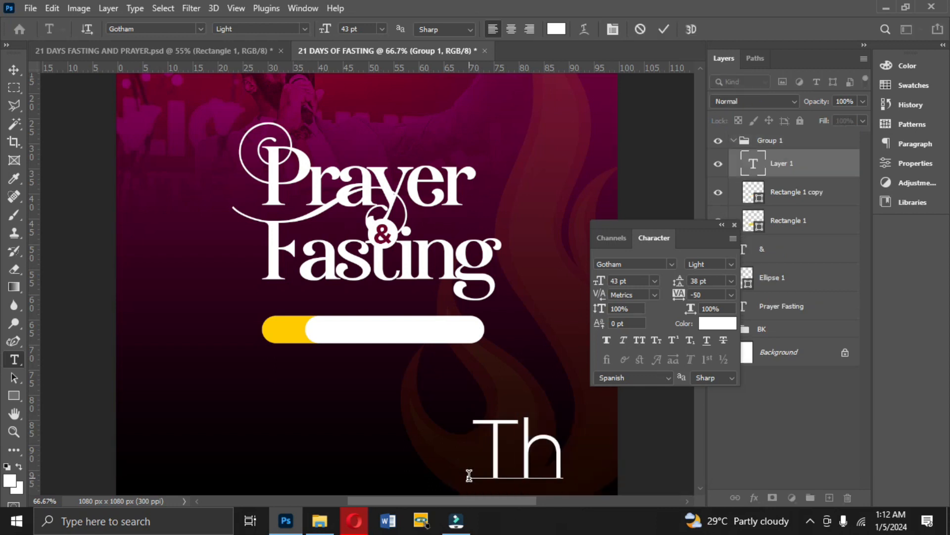
key("BackSpace")
type("HE")
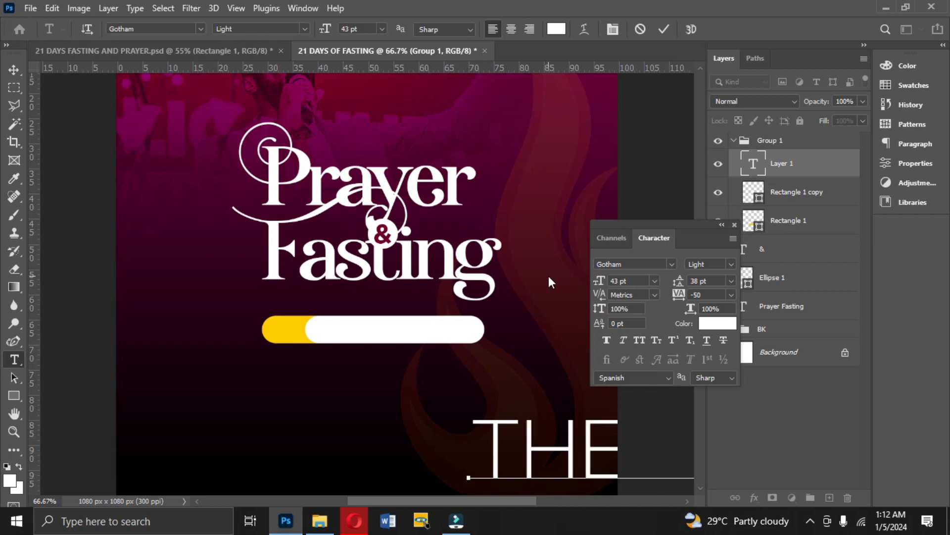
left_click(664, 29)
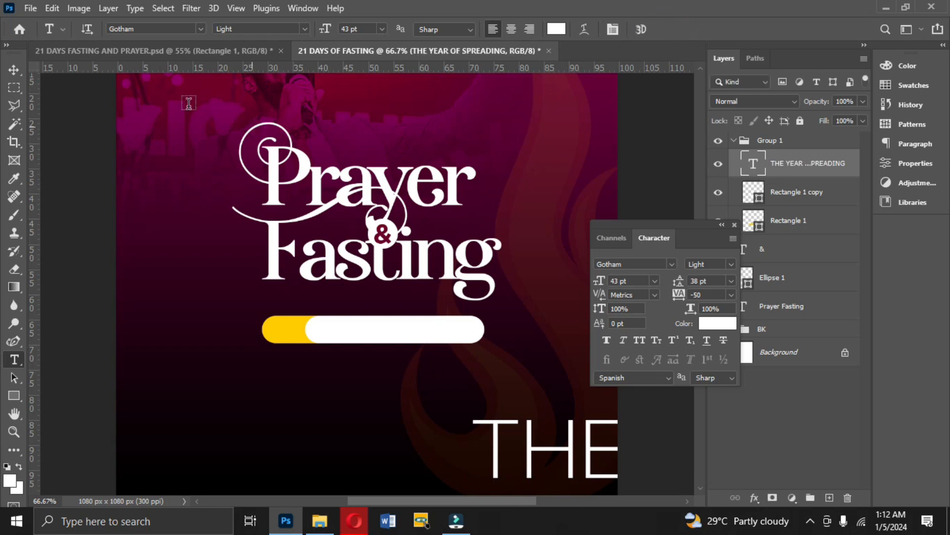
Set the theme text to Gotham Bold at 10 pt and move it over the pills.
left_click(6, 70)
left_click_drag(551, 439, 278, 339)
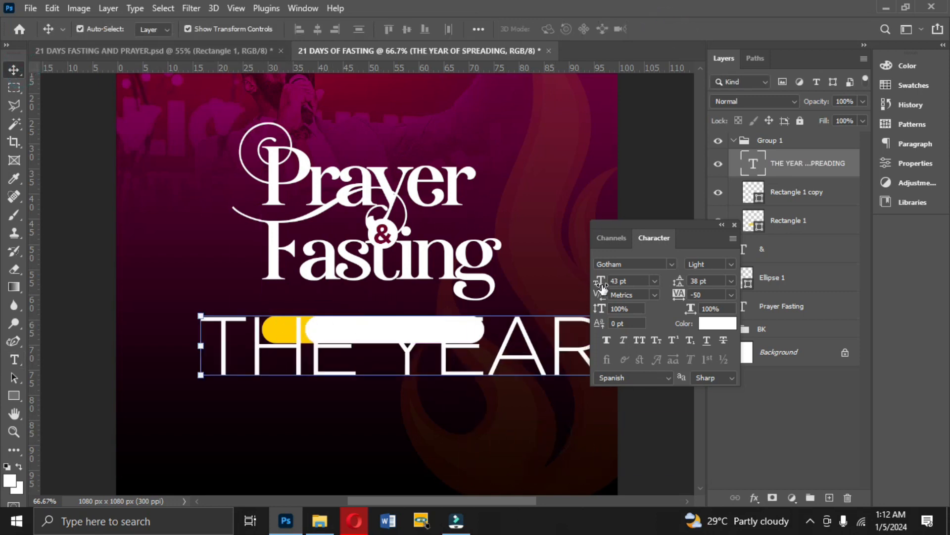
left_click(732, 261)
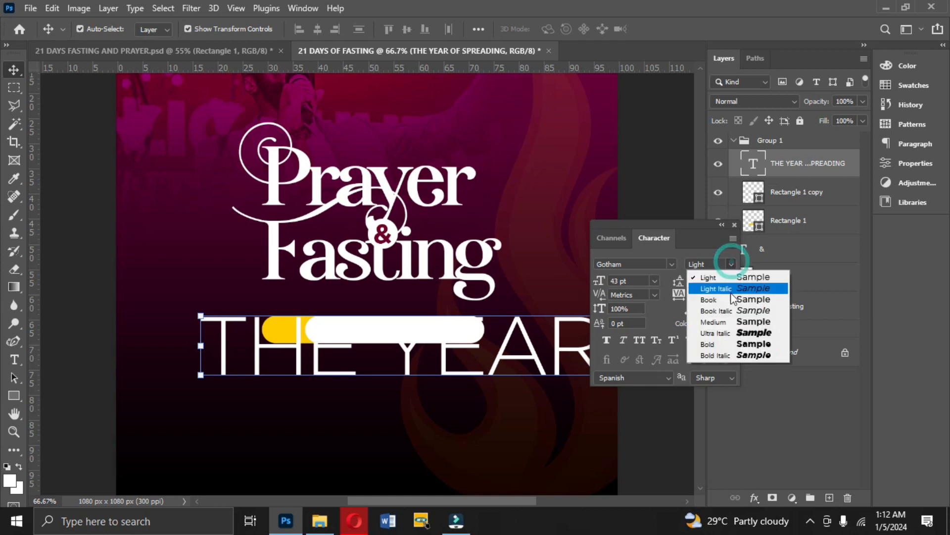
left_click(727, 341)
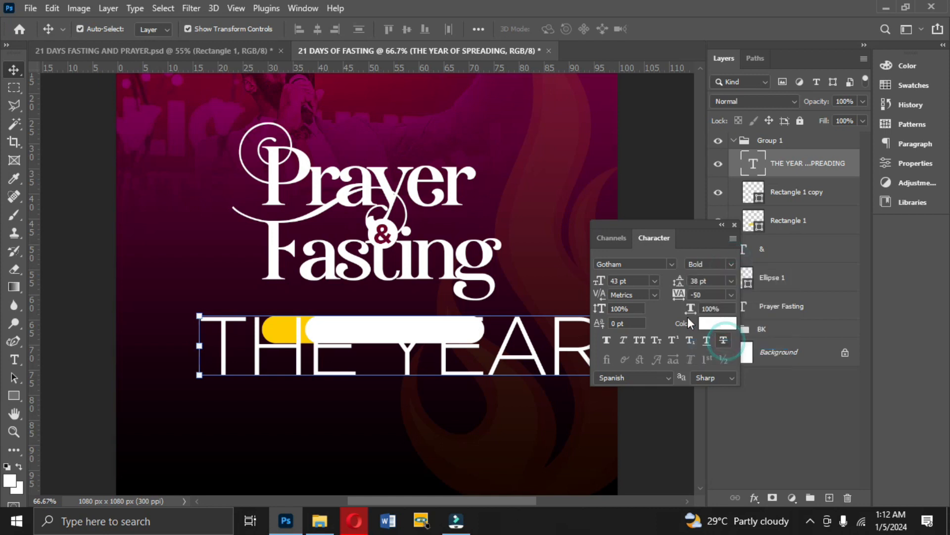
left_click(654, 281)
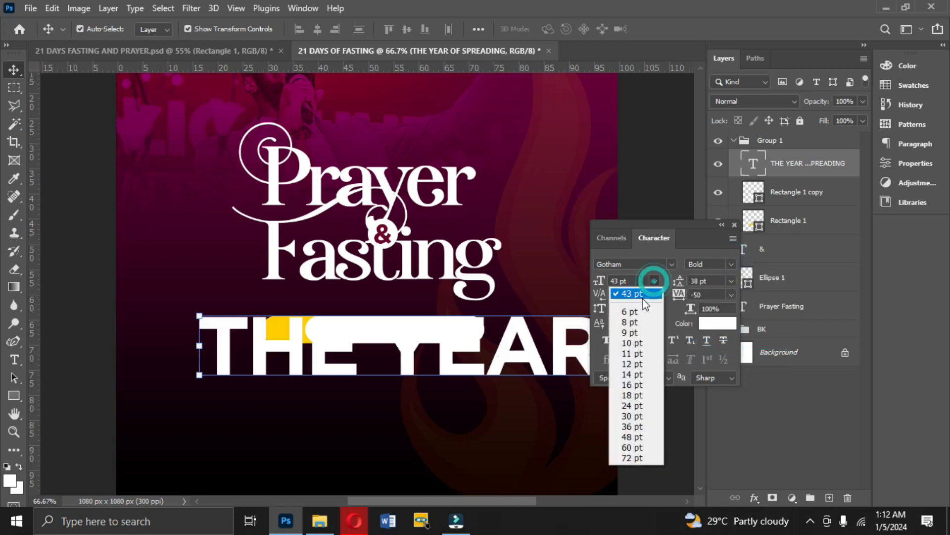
left_click(638, 344)
left_click_drag(383, 377, 483, 348)
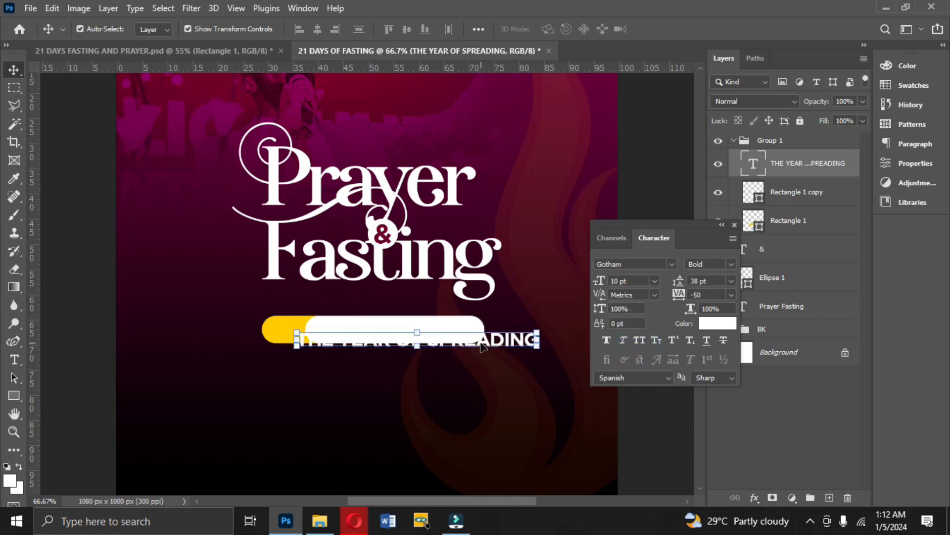
Color the theme text black, reduce it to 6 pt and place it on the white pill.
left_click(704, 324)
left_click_drag(620, 210, 791, 314)
key("Return")
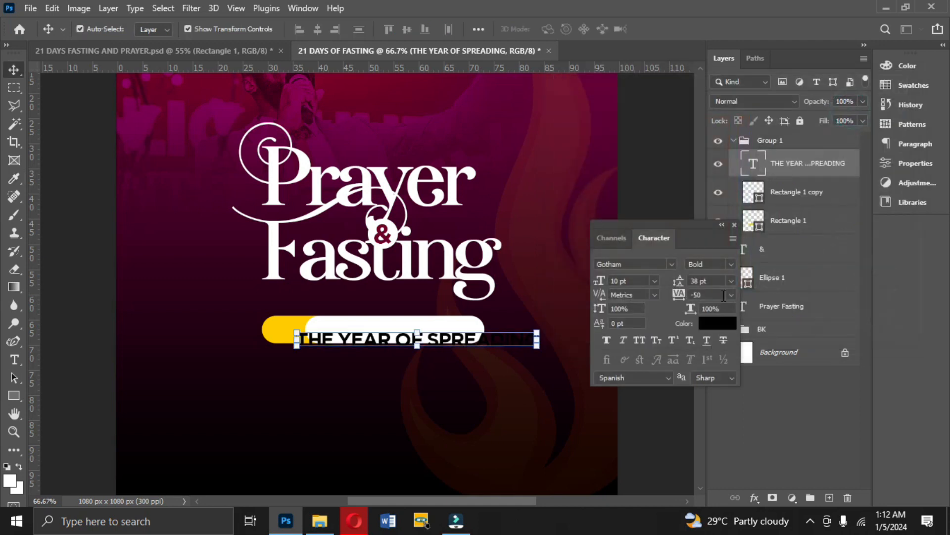
left_click(655, 281)
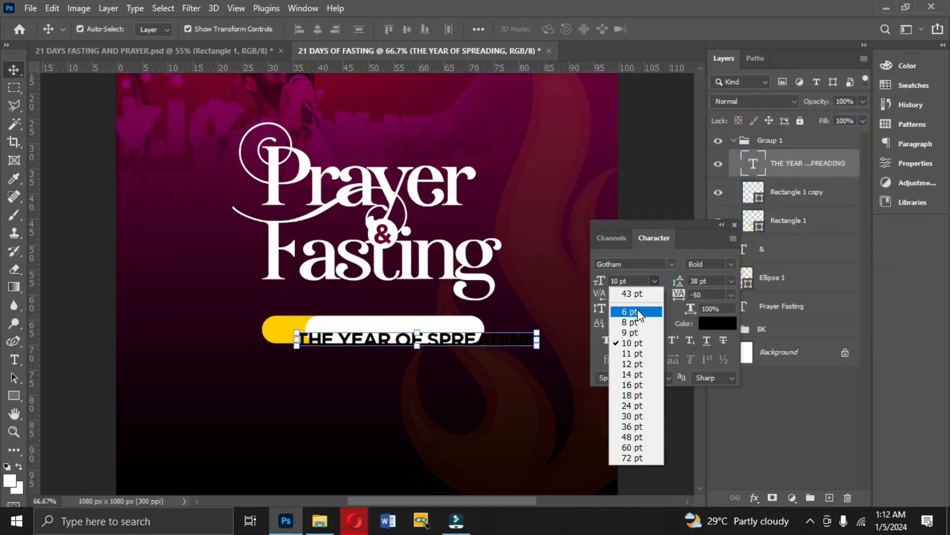
left_click(639, 303)
left_click_drag(423, 347, 447, 332)
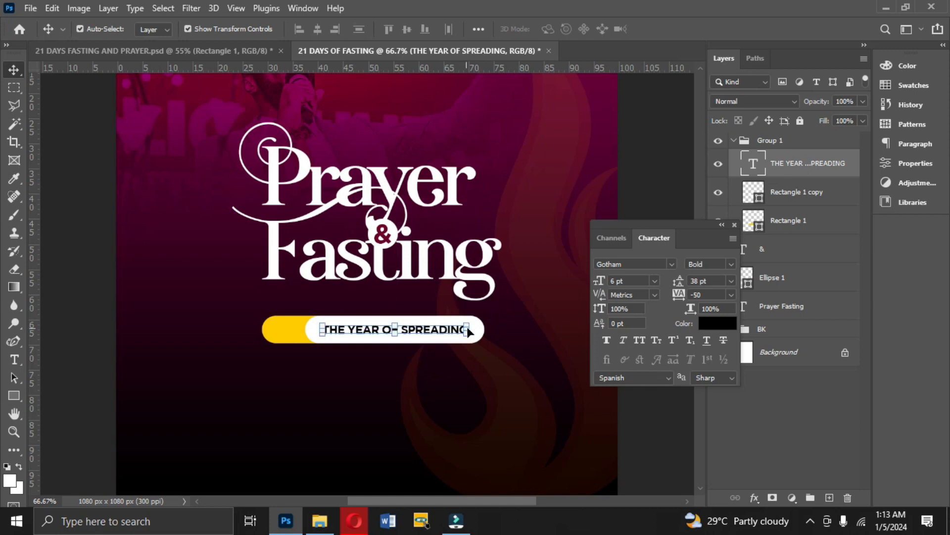
Scale the white and yellow pills together down to about 94% around the theme text.
left_click(789, 201)
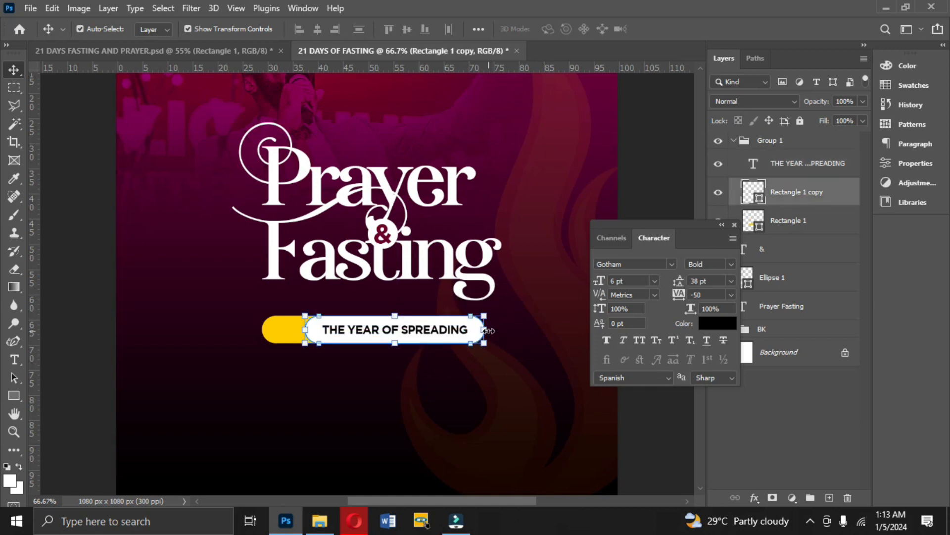
left_click(789, 221, "shift")
left_click_drag(485, 334, 475, 333)
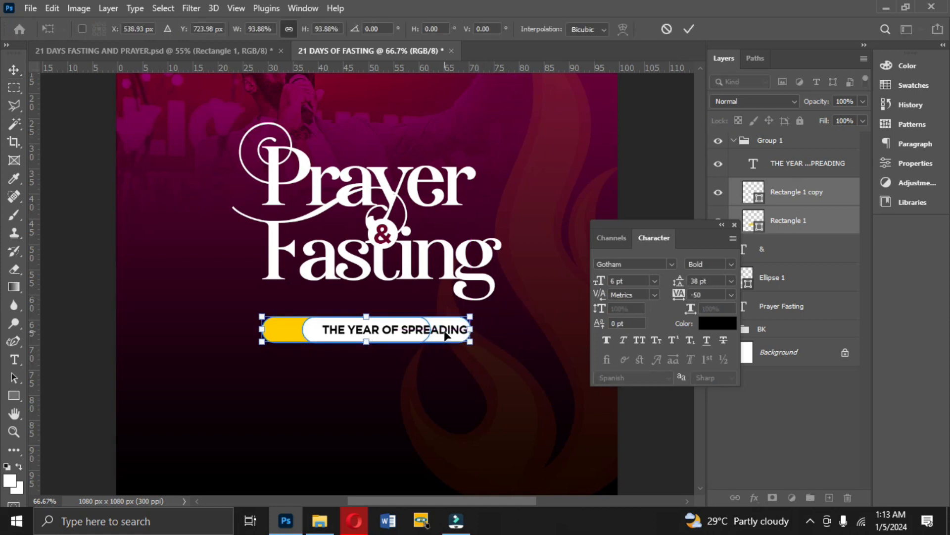
key("Return")
Nudge "THE YEAR OF SPREADING" left so it sits centered on the white pill.
left_click(442, 331)
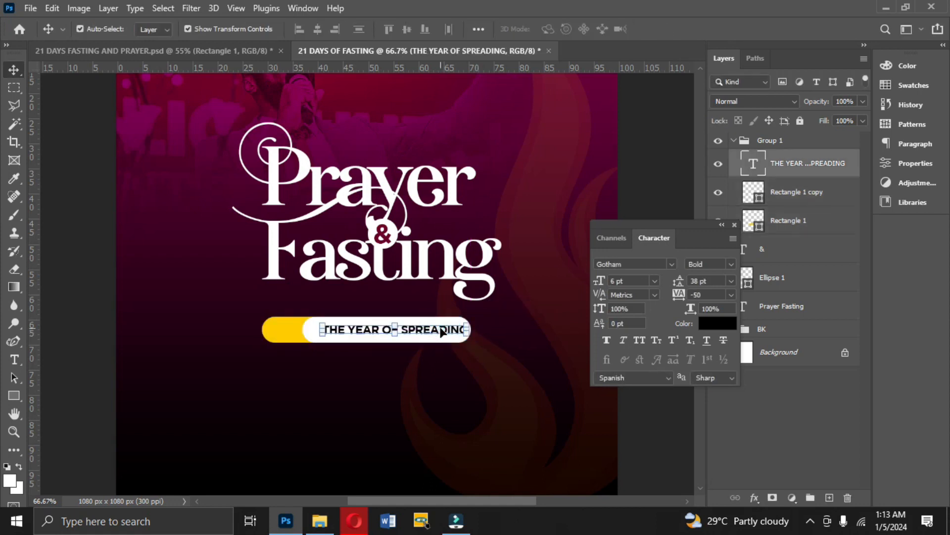
key("Left")
key("Left")
key("Left")
key("Left")
key("Left")
key("Left")
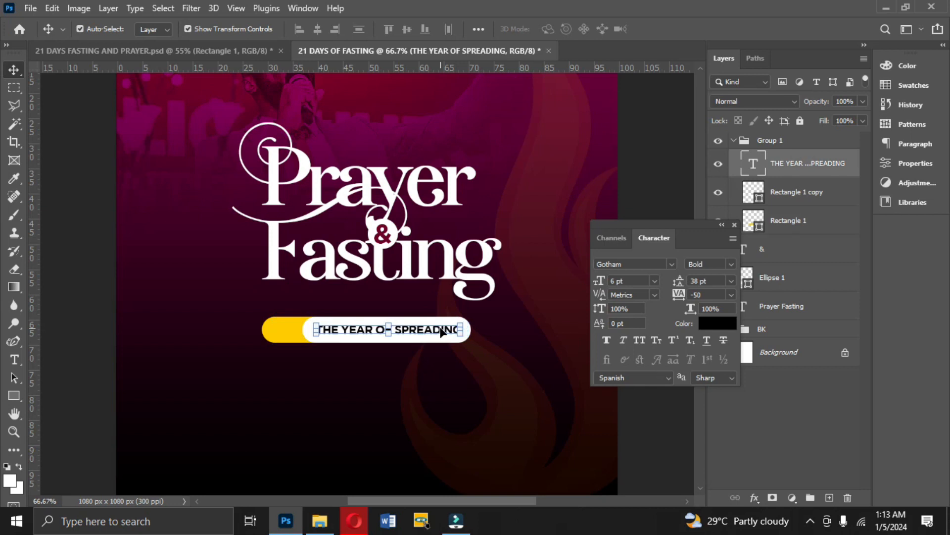
Duplicate the theme text, change the copy's wording to "Theme" and place it on the yellow end of the pill.
key("ctrl+j")
left_click_drag(432, 332, 389, 366)
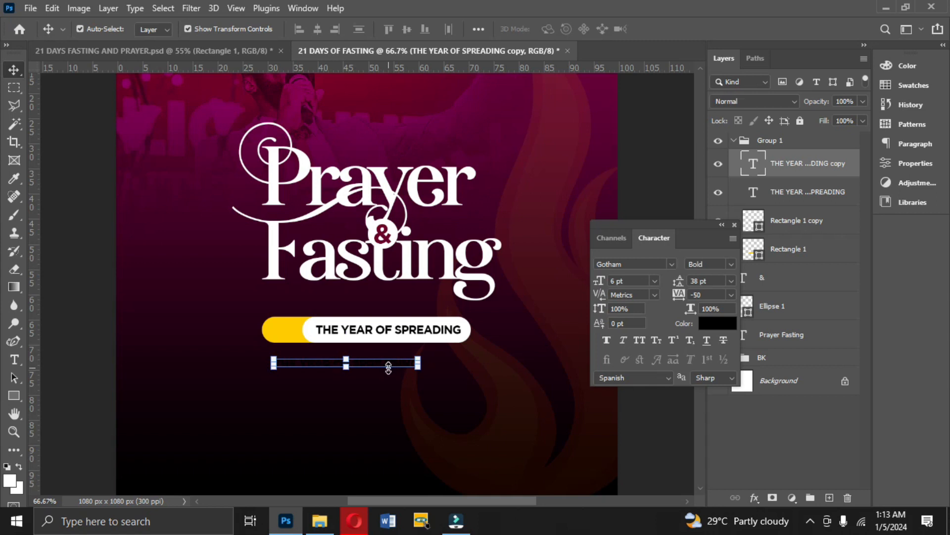
left_click(389, 368)
left_click(388, 367)
double_click(391, 364)
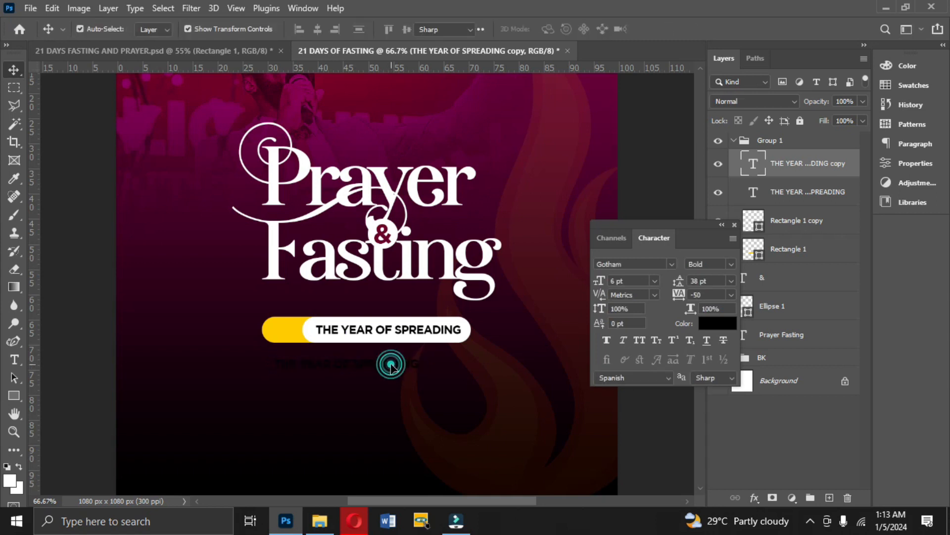
key("BackSpace")
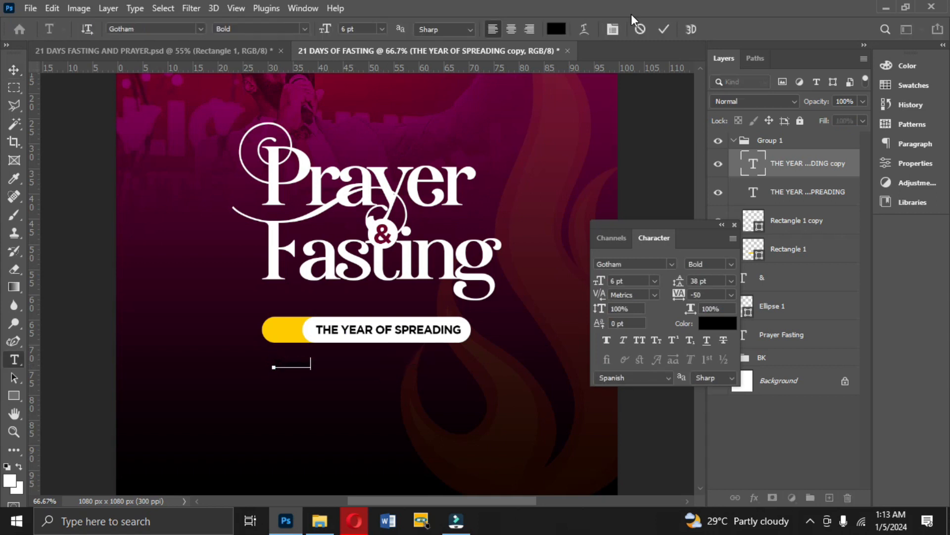
type("Theme")
left_click(661, 29)
left_click_drag(305, 369, 303, 340)
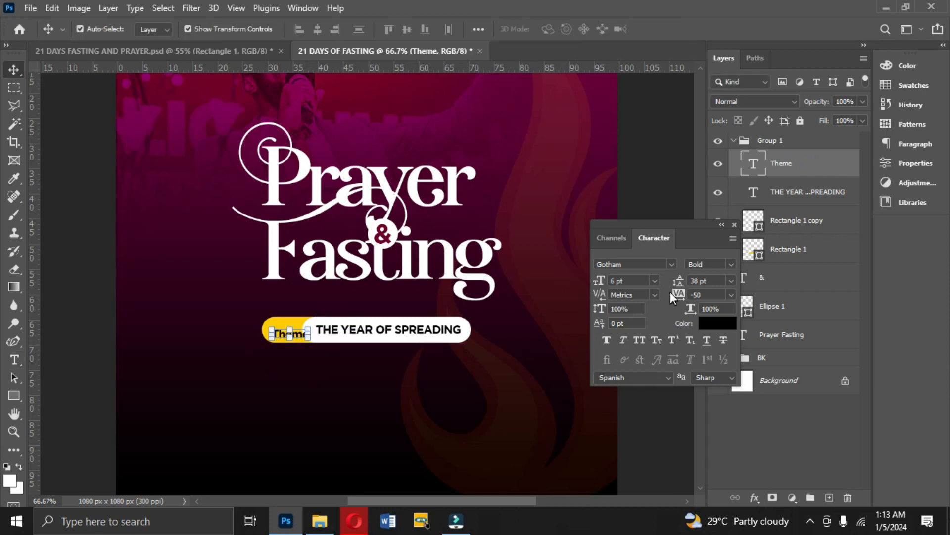
Set the word "Theme" in the Taken by Vultures Alternates De font with tracking 0.
left_click(673, 265)
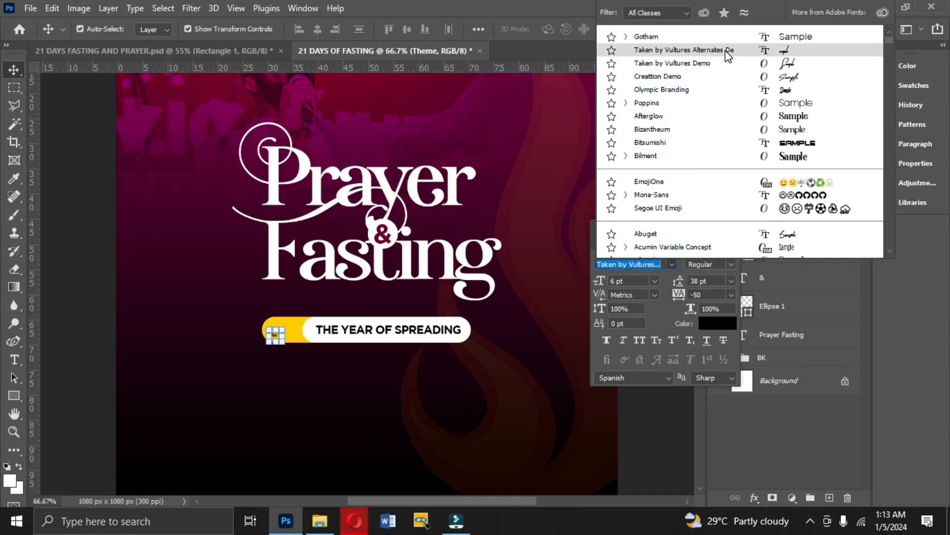
left_click(727, 50)
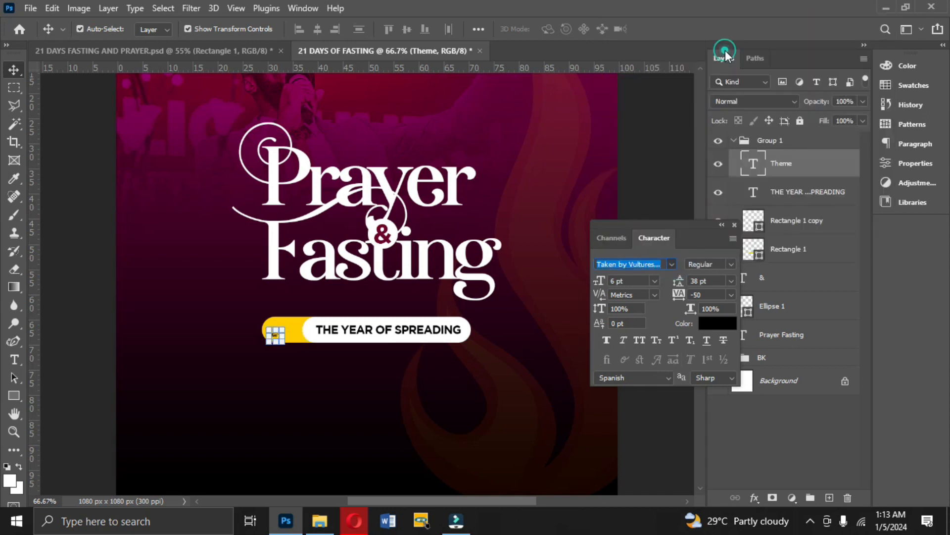
left_click(731, 295)
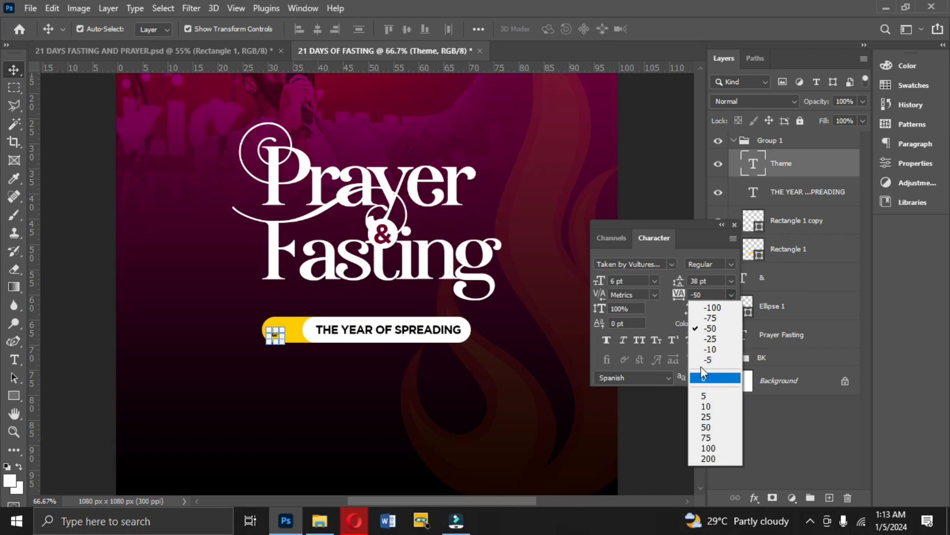
left_click(705, 379)
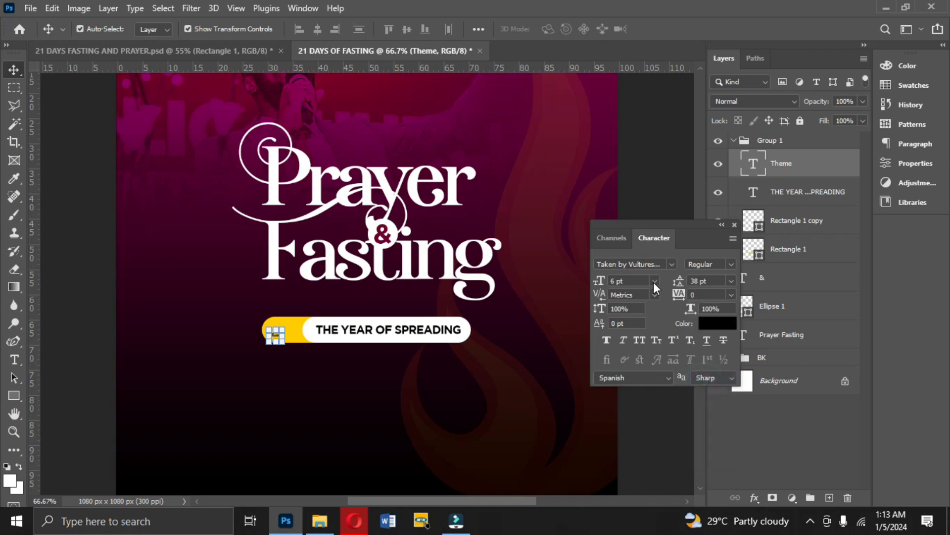
Enlarge the word "Theme" to 14 pt and position it centered on the yellow end of the pill.
left_click(654, 281)
left_click(638, 414)
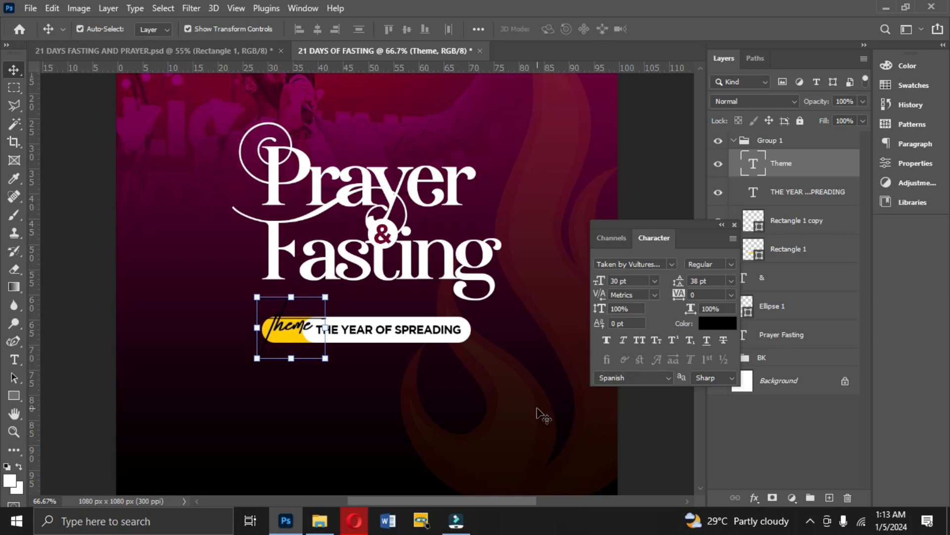
left_click(654, 281)
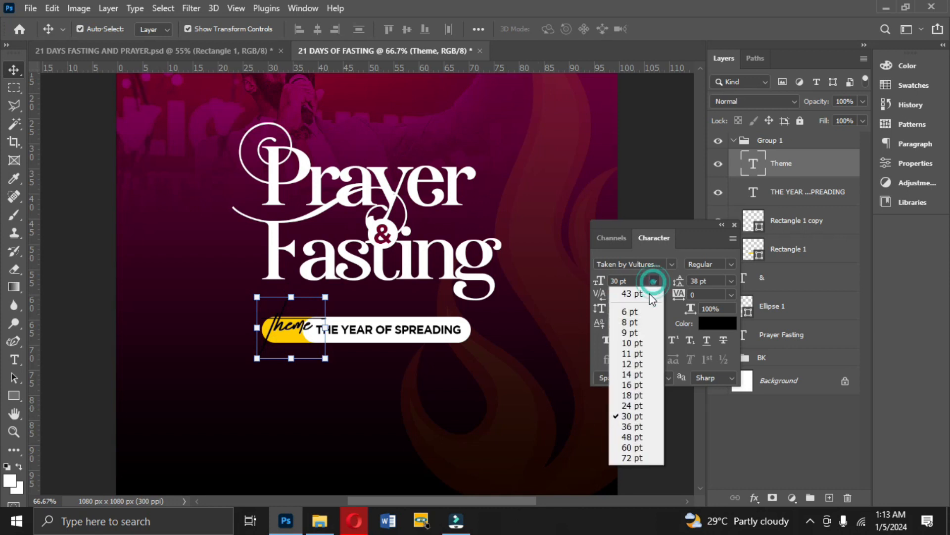
left_click(633, 385)
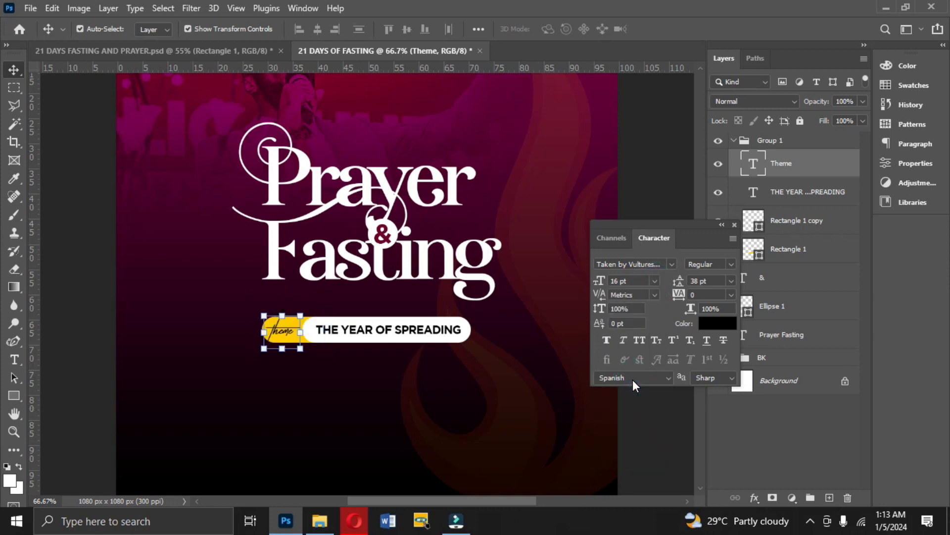
left_click_drag(285, 332, 296, 333)
left_click(654, 281)
left_click(634, 374)
left_click_drag(290, 334, 286, 334)
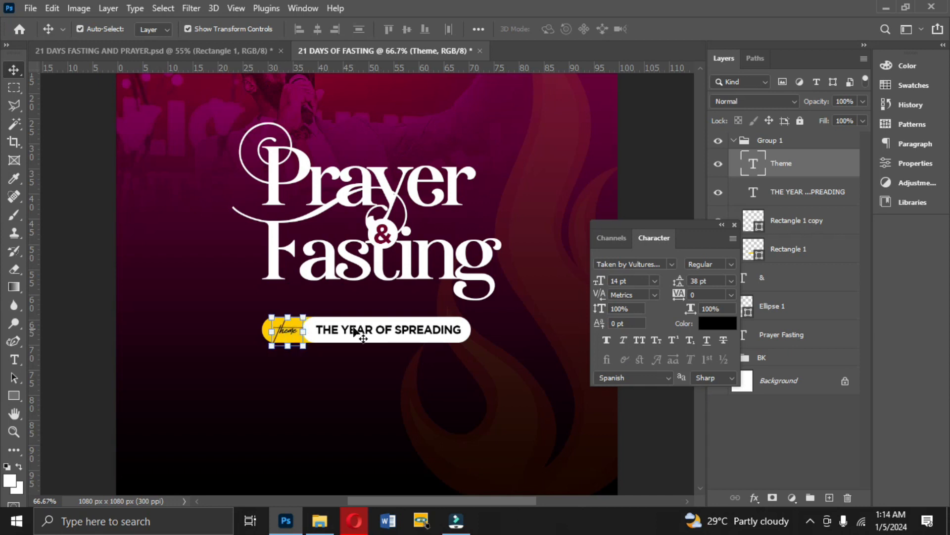
Nudge "THE YEAR OF SPREADING" slightly left on the white pill and rename the collapsed pill group THEME.
left_click(392, 333)
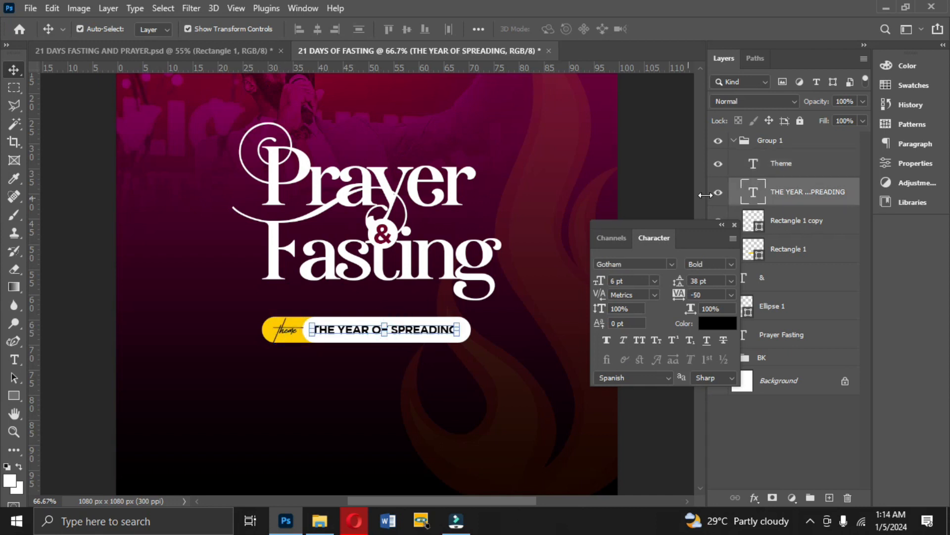
left_click(732, 142)
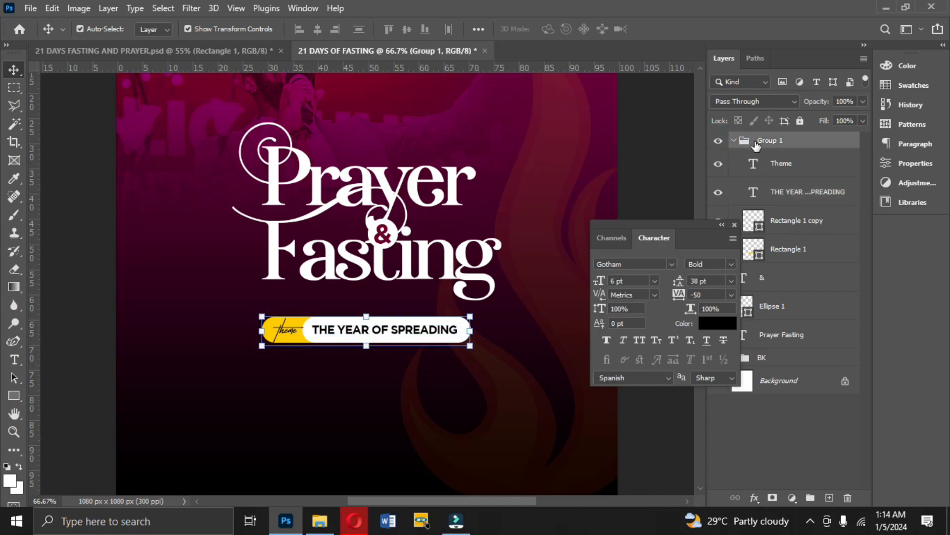
left_click(734, 142)
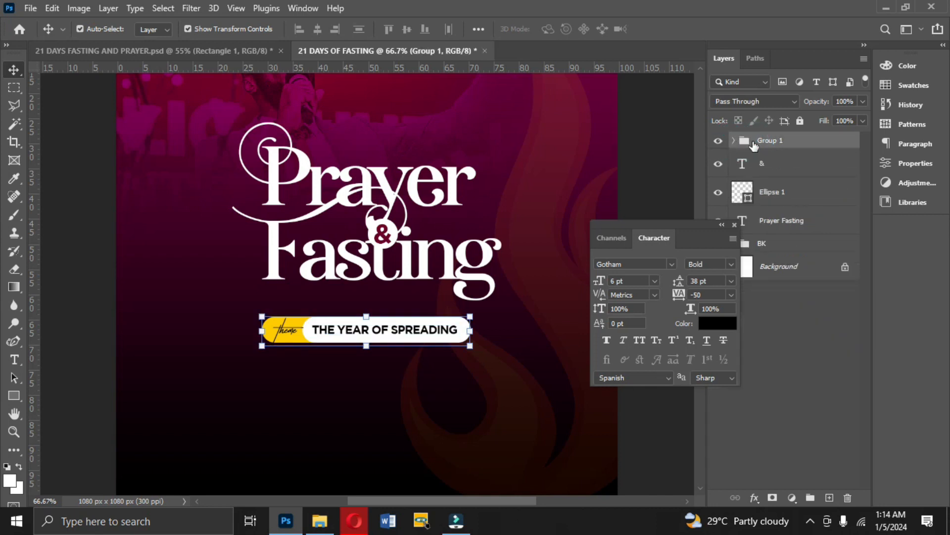
double_click(786, 142)
type("THEME")
key("Return")
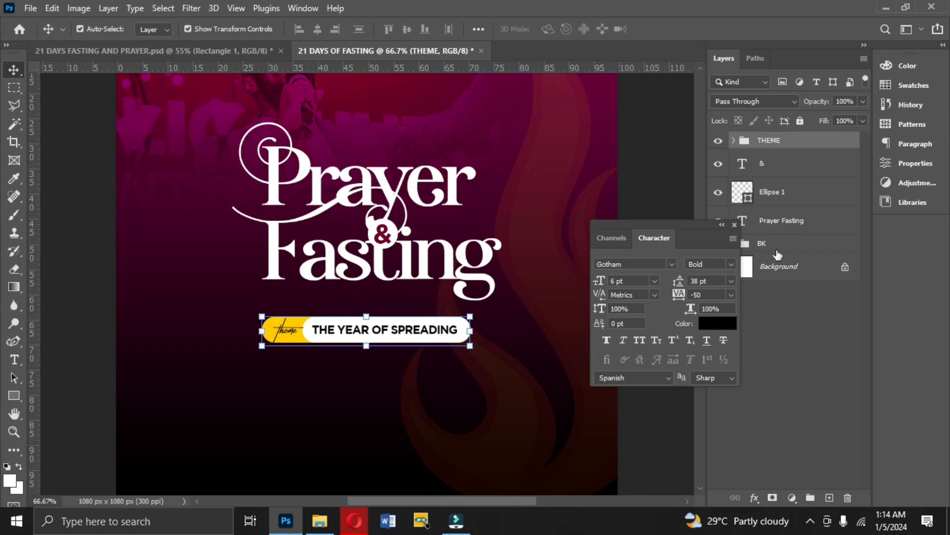
Group the Prayer Fasting, Ellipse 1 and & layers and name the group TITLE.
left_click(775, 222)
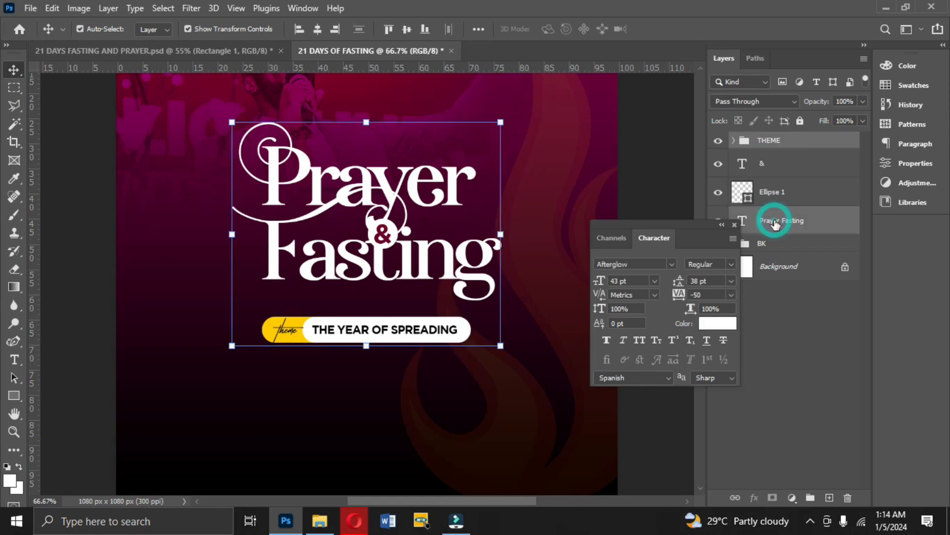
left_click(785, 193, "shift")
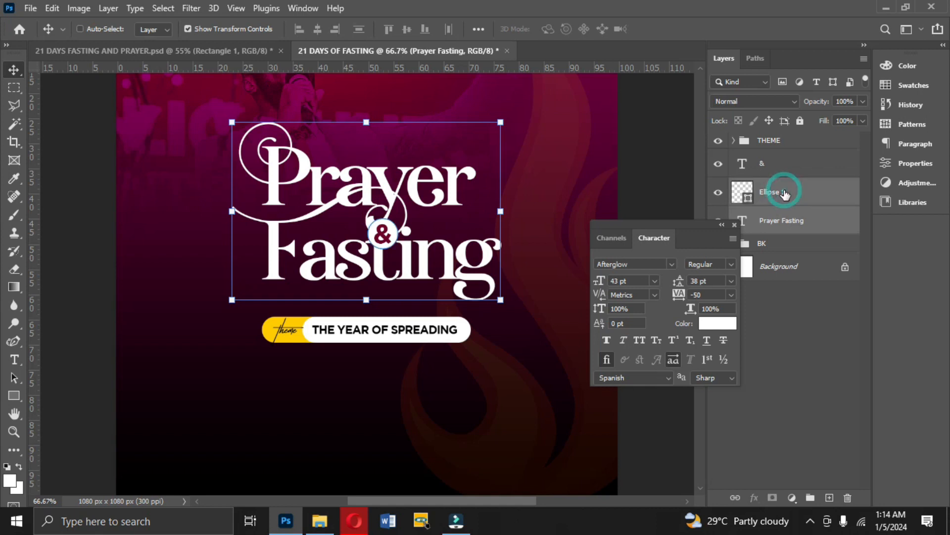
left_click(770, 170, "shift")
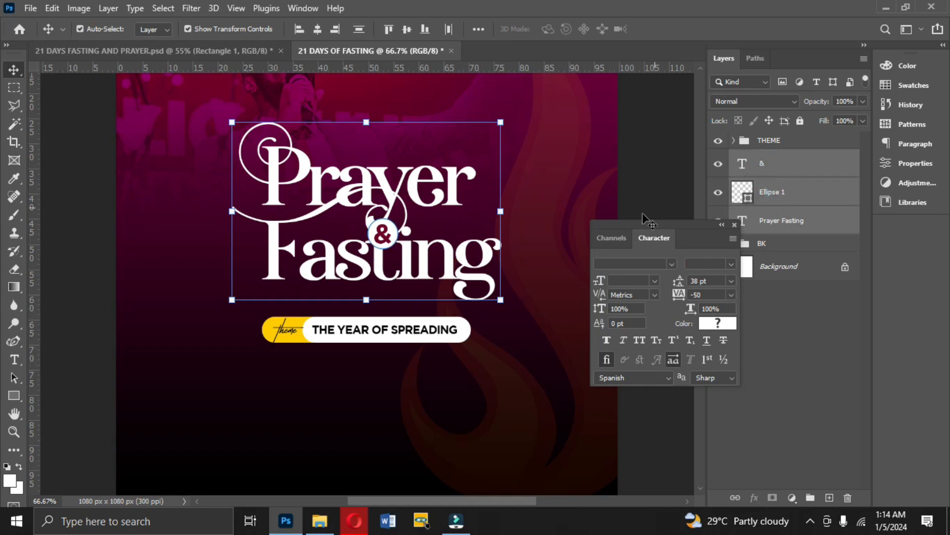
left_click_drag(658, 220, 883, 221)
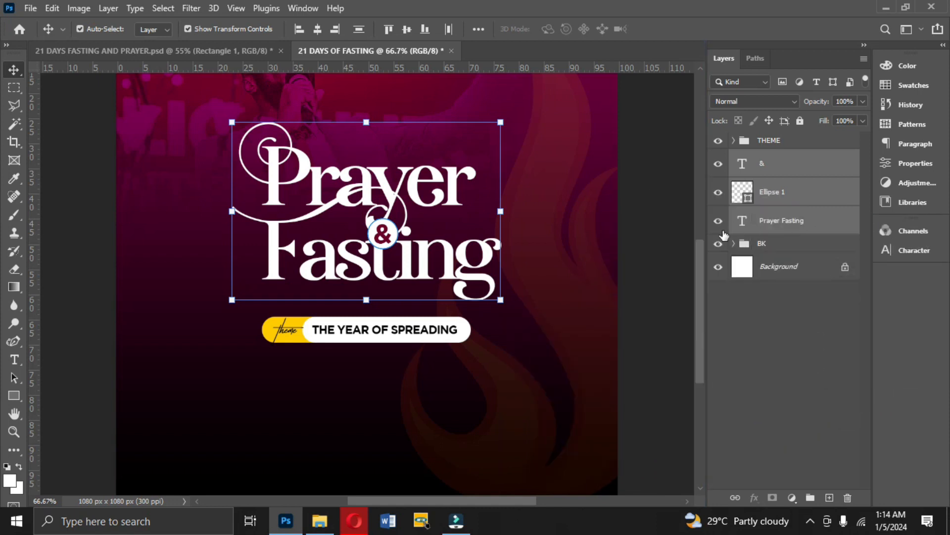
key("ctrl+g")
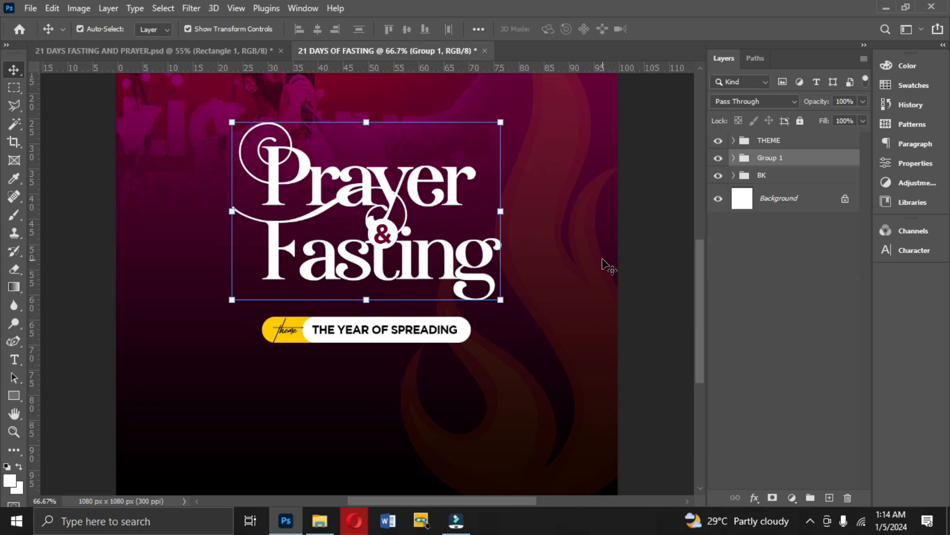
double_click(780, 159)
type("HEA")
left_click(816, 159)
Align the THEME and TITLE groups on their horizontal centers and nudge the THEME group up closer to the title.
left_click(788, 141, "shift")
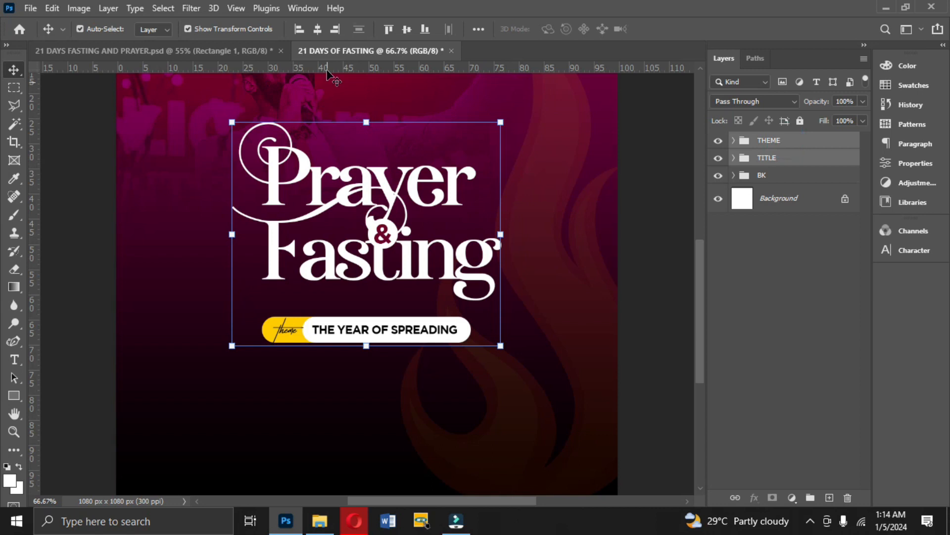
left_click(318, 30)
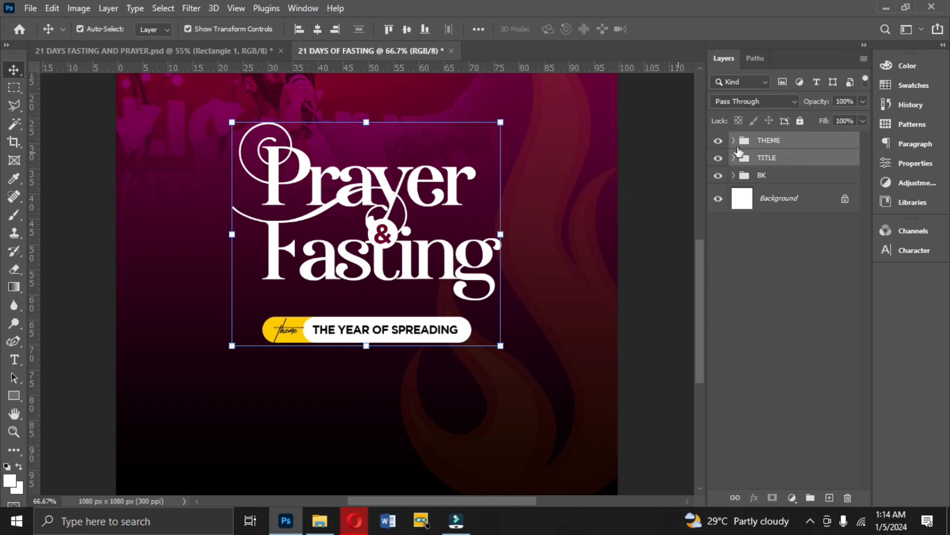
left_click(766, 143)
key("Up")
key("Up")
key("Up")
key("Up")
key("Up")
key("Up")
key("Up")
key("Up")
key("Up")
key("Up")
key("Up")
key("Up")
key("Up")
key("Up")
key("Up")
key("Up")
key("Up")
key("Up")
key("Up")
key("Up")
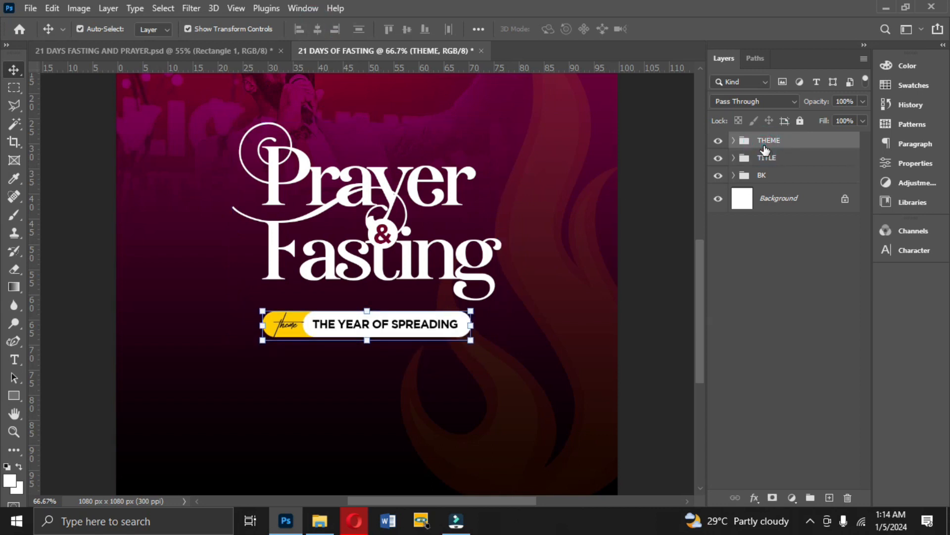
key("Up")
key("Up")
key("Up")
key("Up")
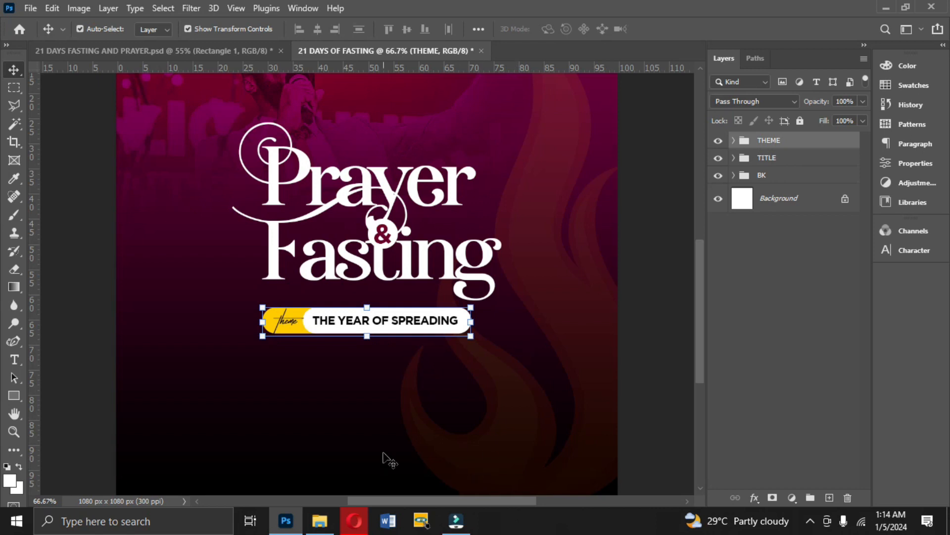
Check the date text in the finished reference flyer and set the Type tool to Gotham Bold, 8 pt.
left_click(214, 51)
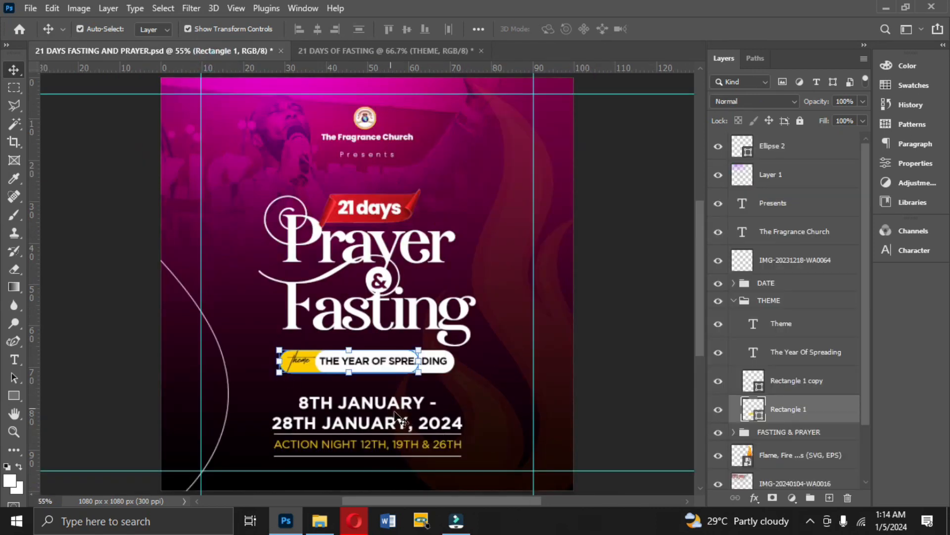
left_click(351, 54)
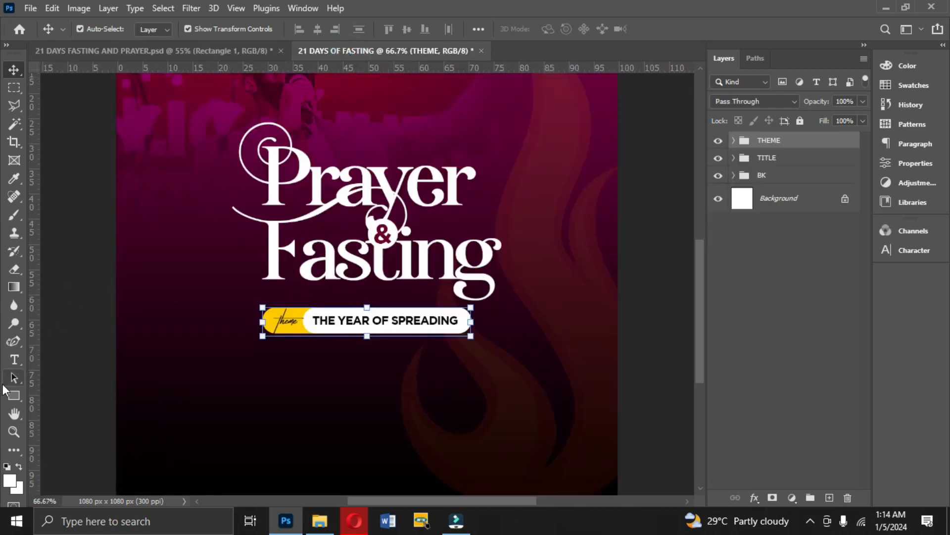
left_click(14, 360)
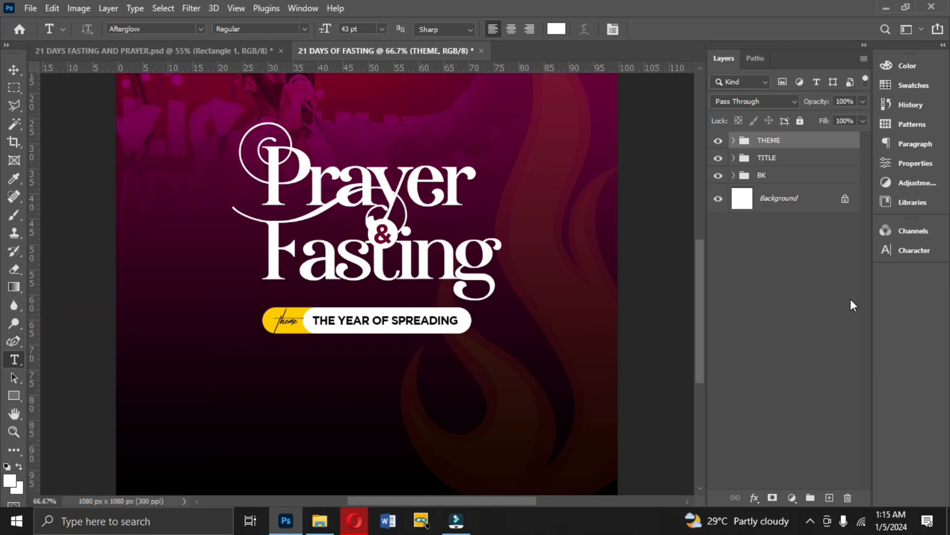
left_click(914, 243)
left_click(802, 249)
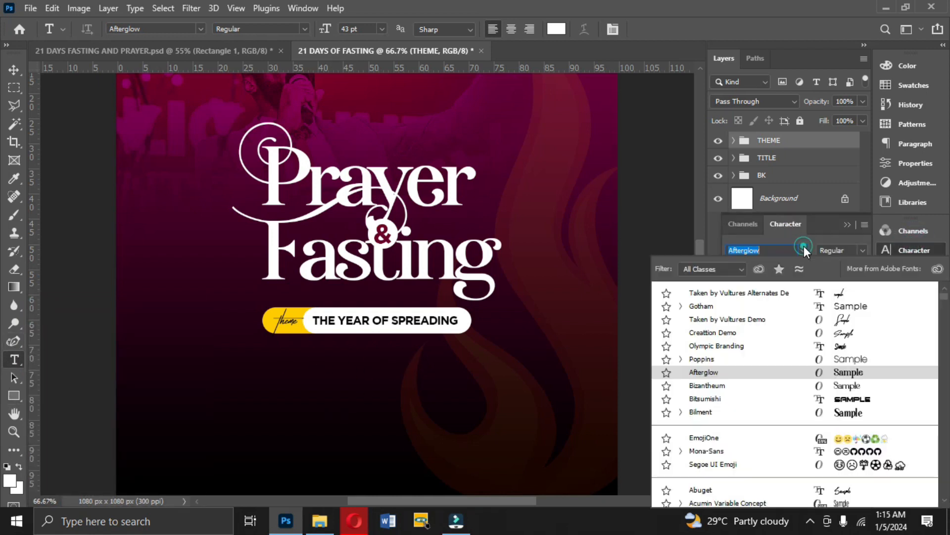
left_click(735, 306)
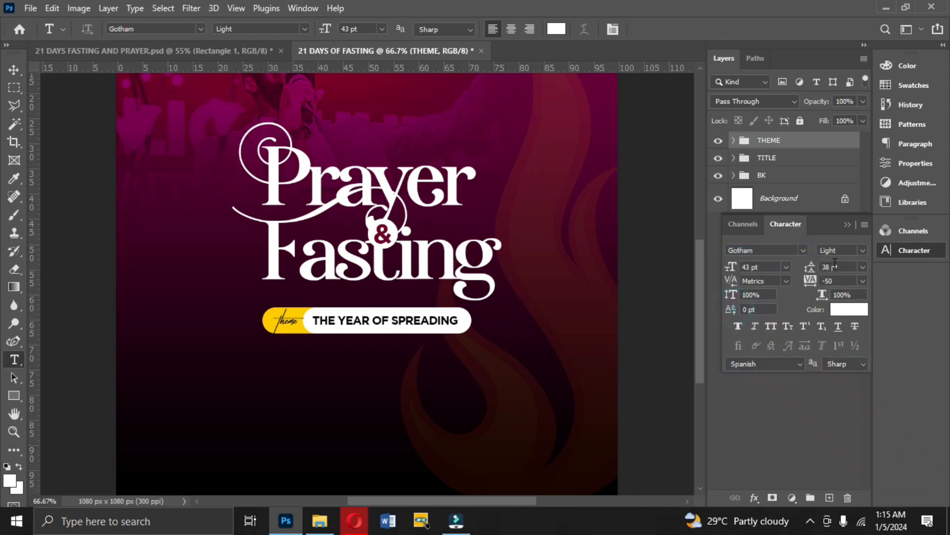
left_click(863, 250)
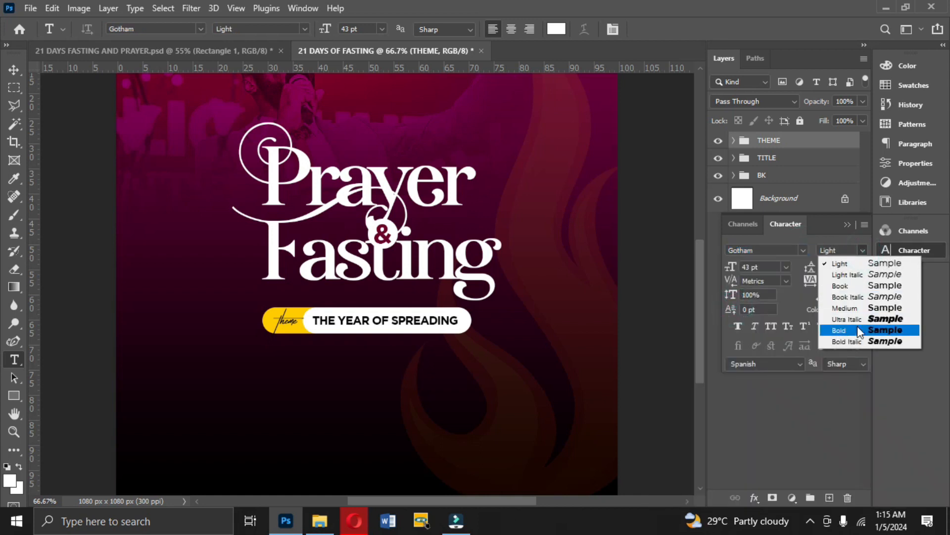
left_click(857, 329)
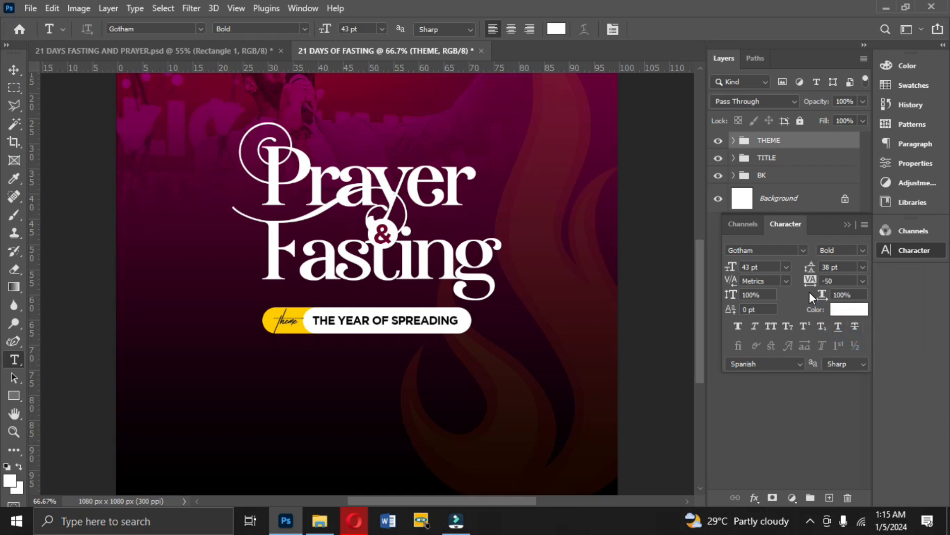
left_click(784, 267)
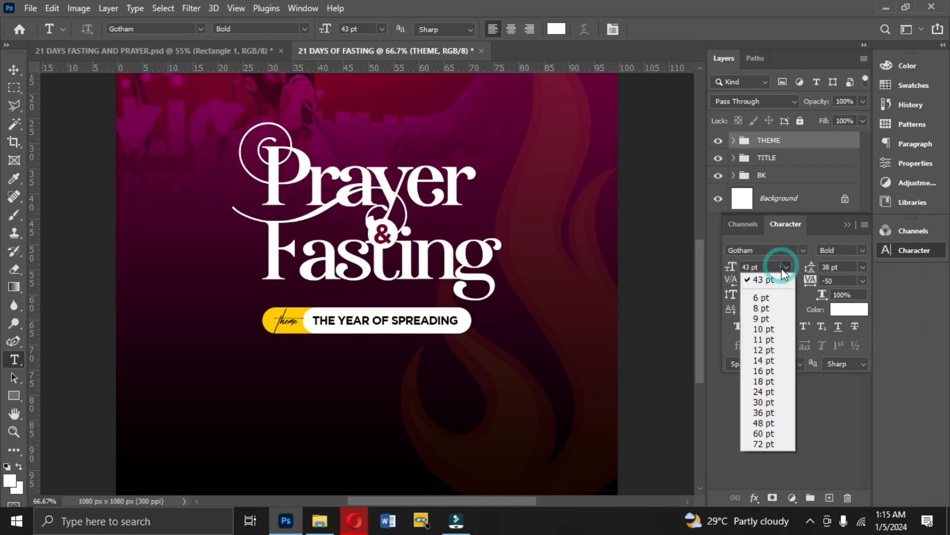
left_click(770, 309)
Add the two-line date text "8TH JANUARY -" and "28TH JANUARY, 2024" near the bottom of the flyer.
left_click(308, 473)
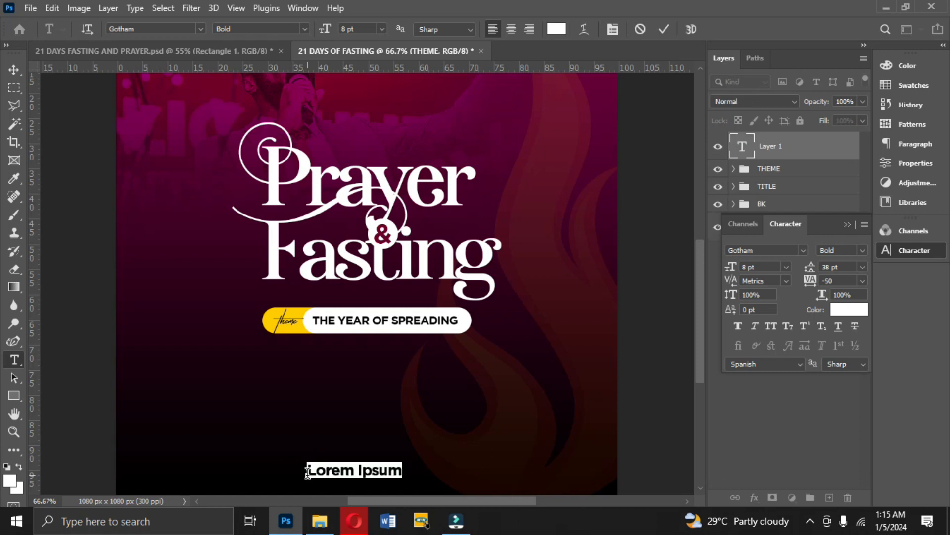
type("8TH JANUARY -")
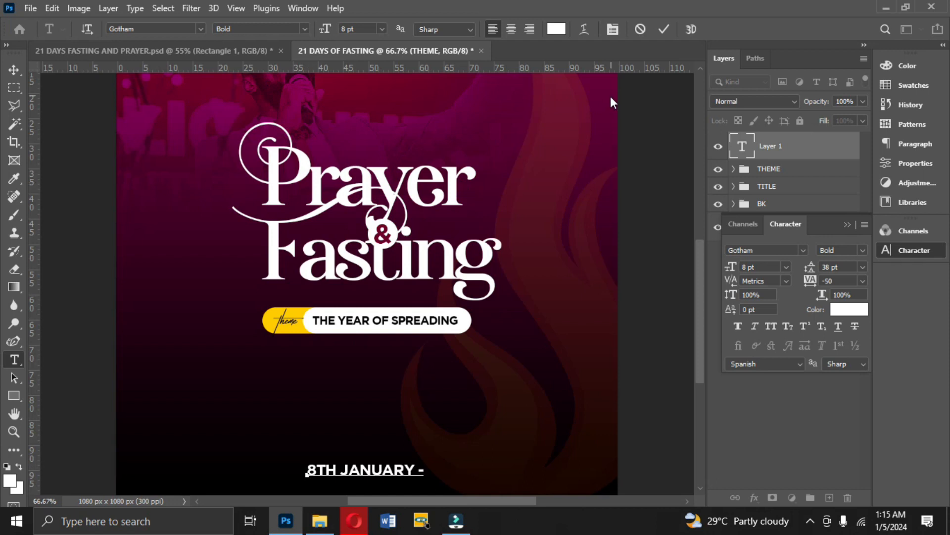
left_click(663, 31)
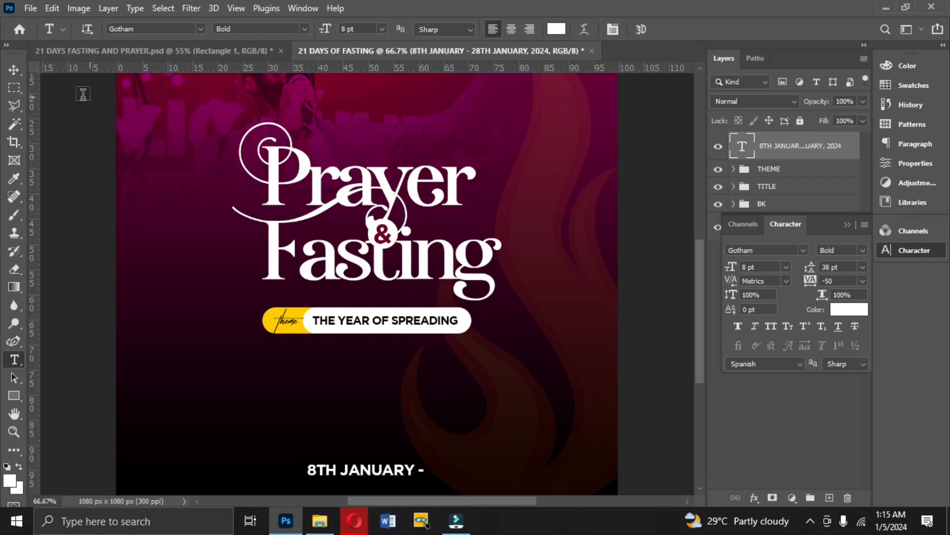
Move the date text up below the theme label and center-align its two lines.
left_click(14, 68)
left_click_drag(349, 471, 335, 359)
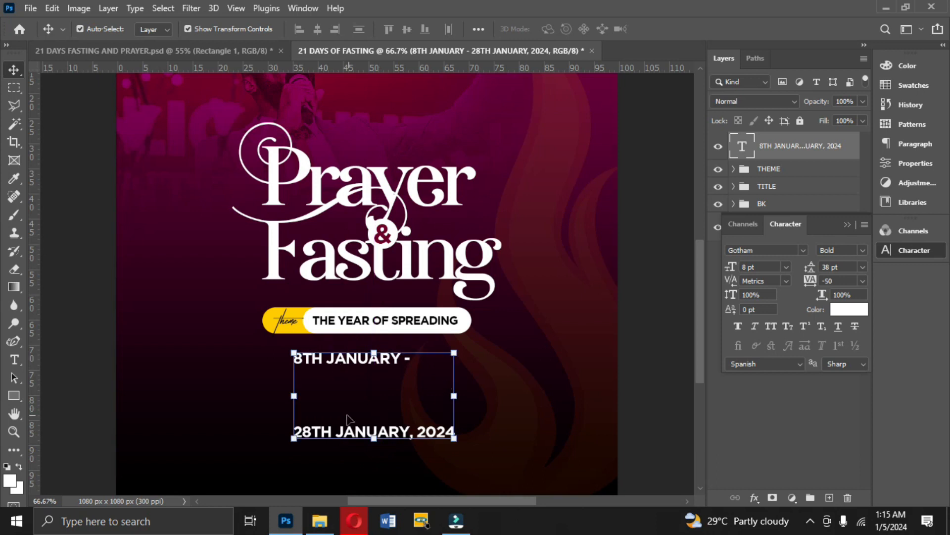
double_click(347, 398)
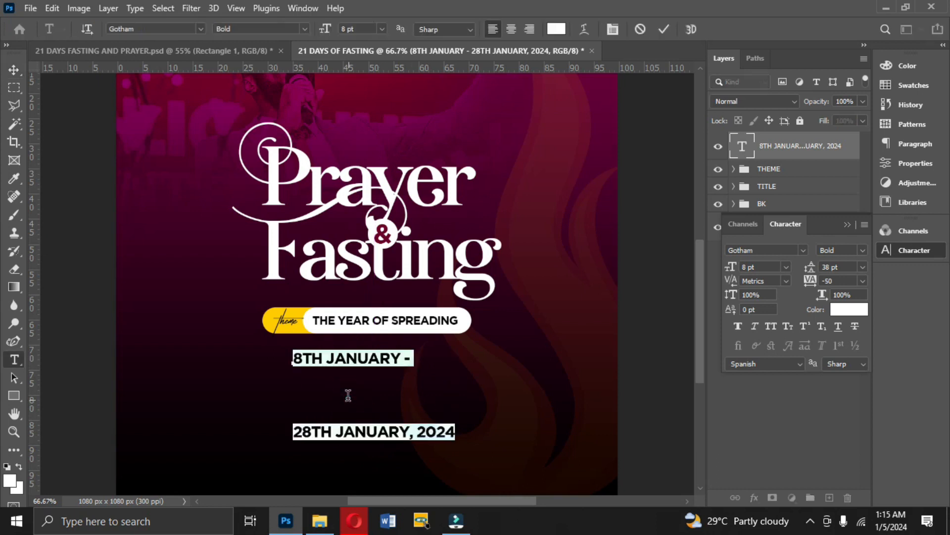
left_click(512, 28)
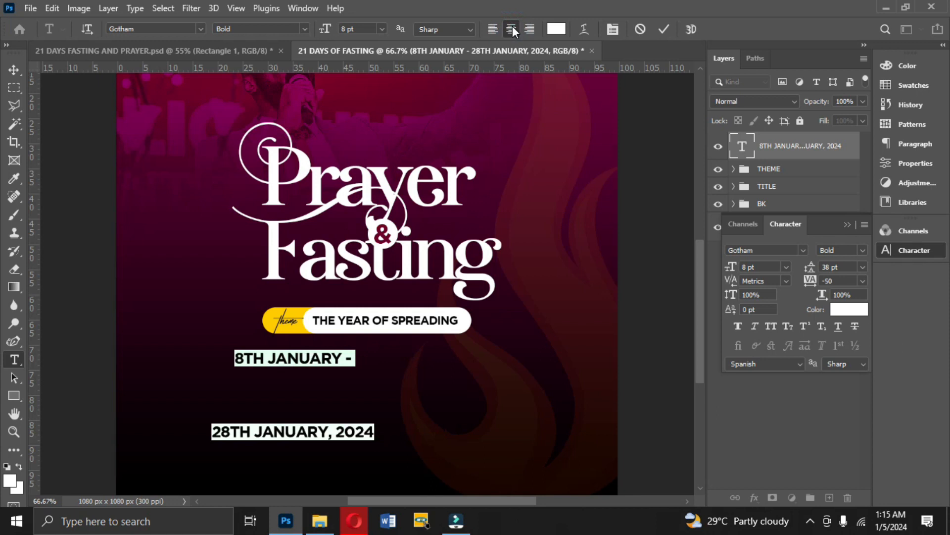
left_click(666, 26)
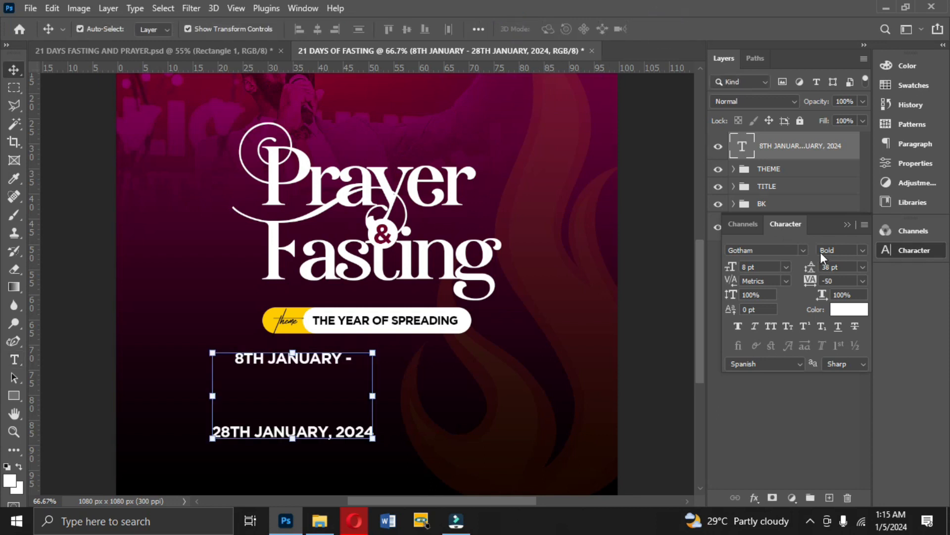
Set the date text's leading to Auto and its size to 9 pt, and position it centered under the theme label.
left_click(860, 272)
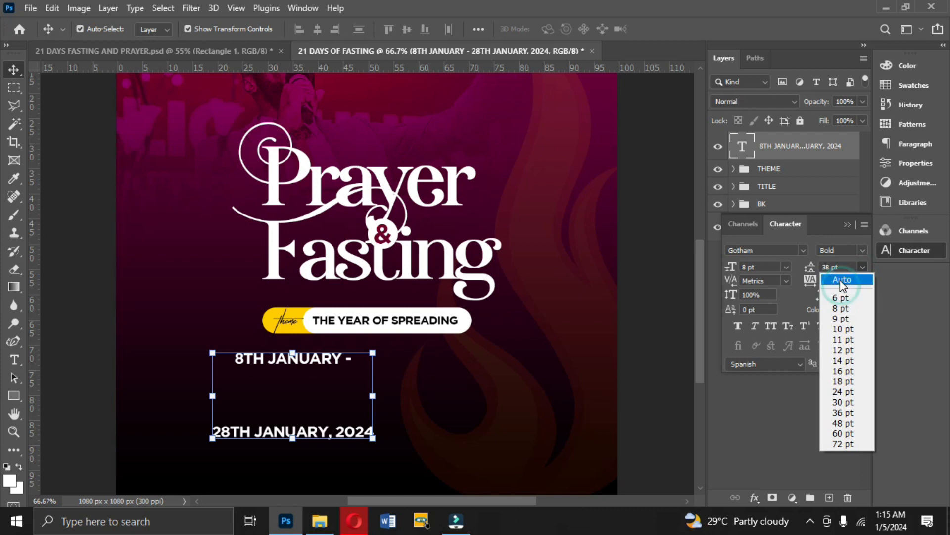
left_click(841, 280)
left_click_drag(335, 375, 403, 378)
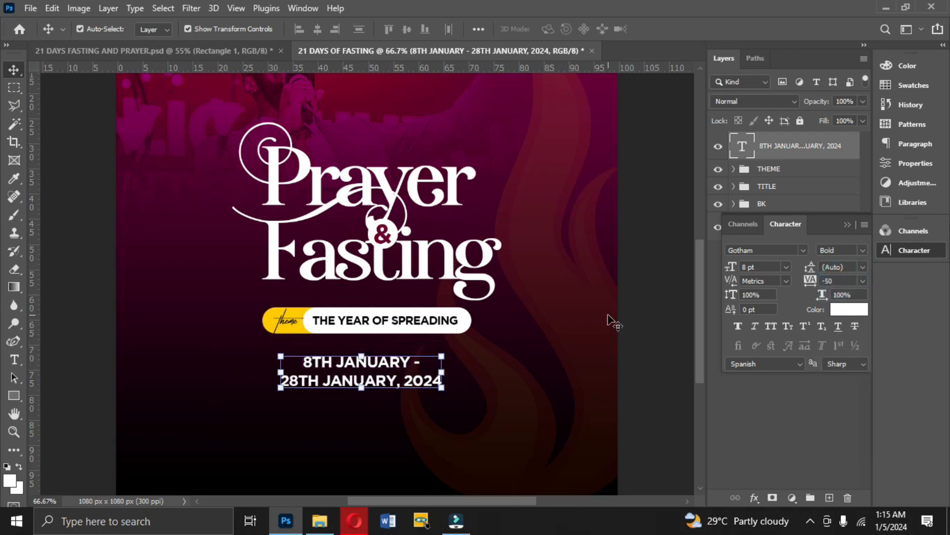
left_click(787, 267)
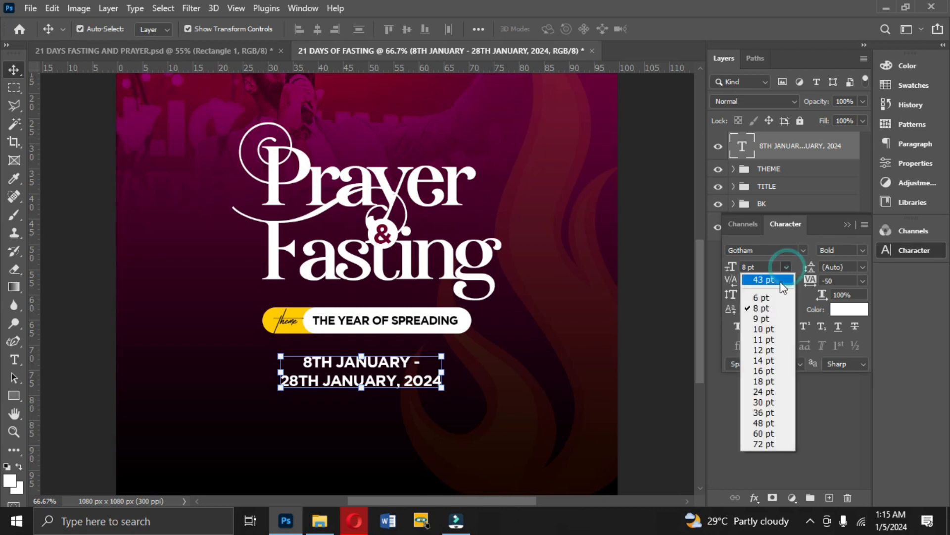
left_click(770, 319)
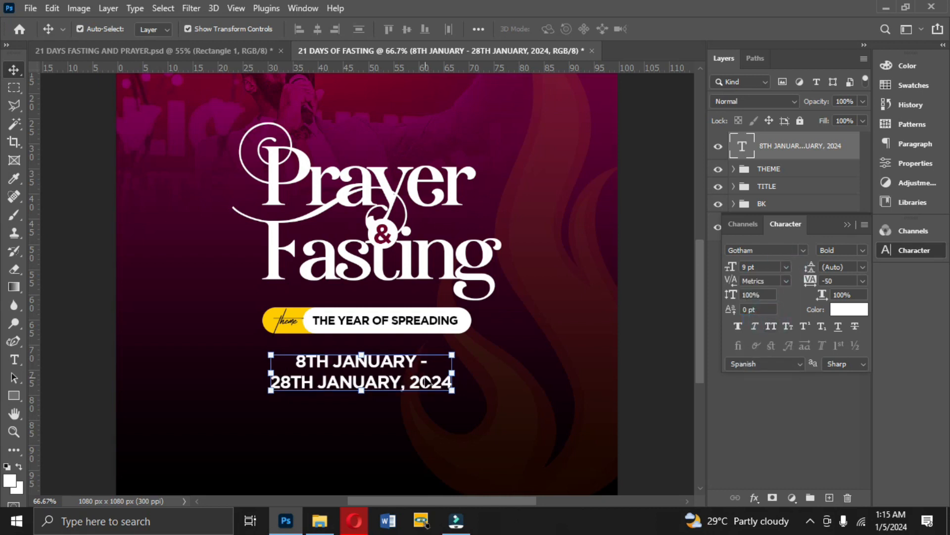
left_click_drag(391, 381, 394, 380)
Check the divider lines in the reference flyer and draw a white line about 409 px wide and 1 px thick under the date text.
left_click(234, 49)
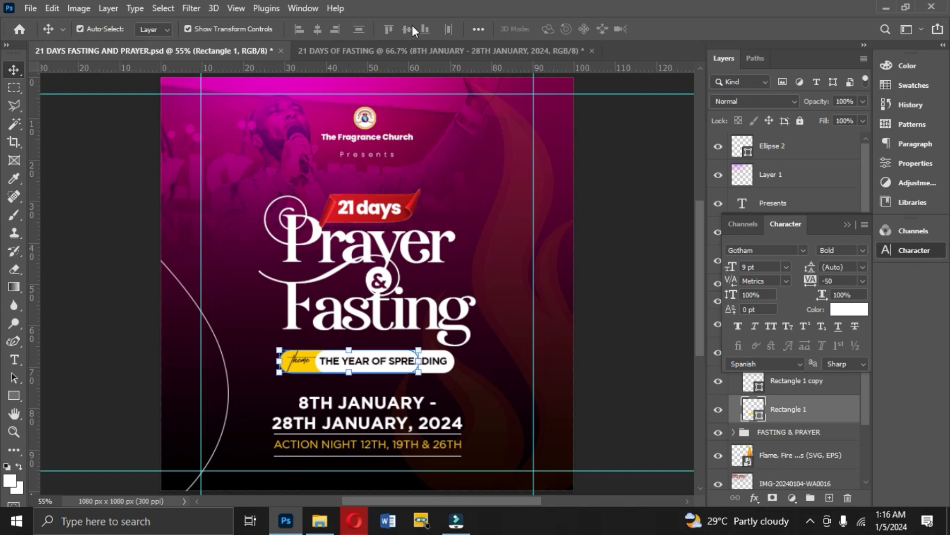
left_click(400, 49)
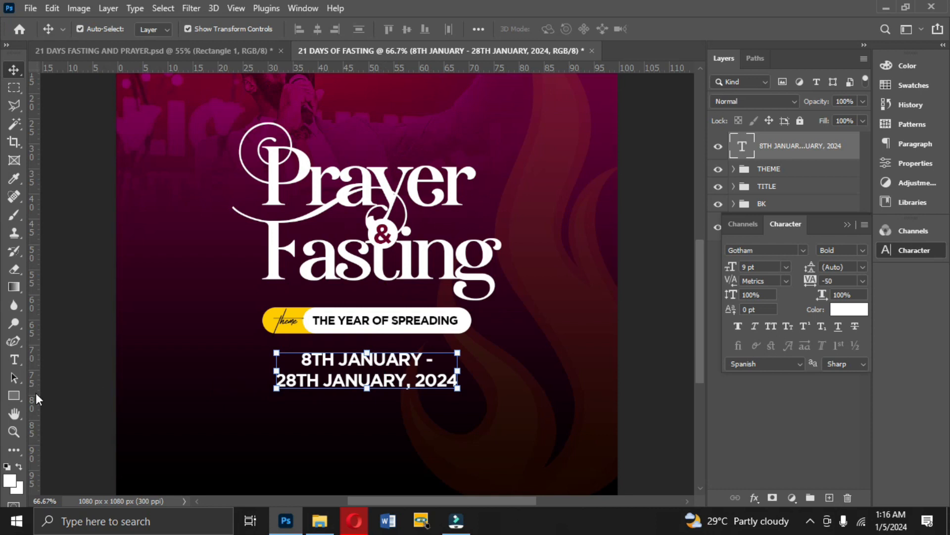
left_click(9, 398)
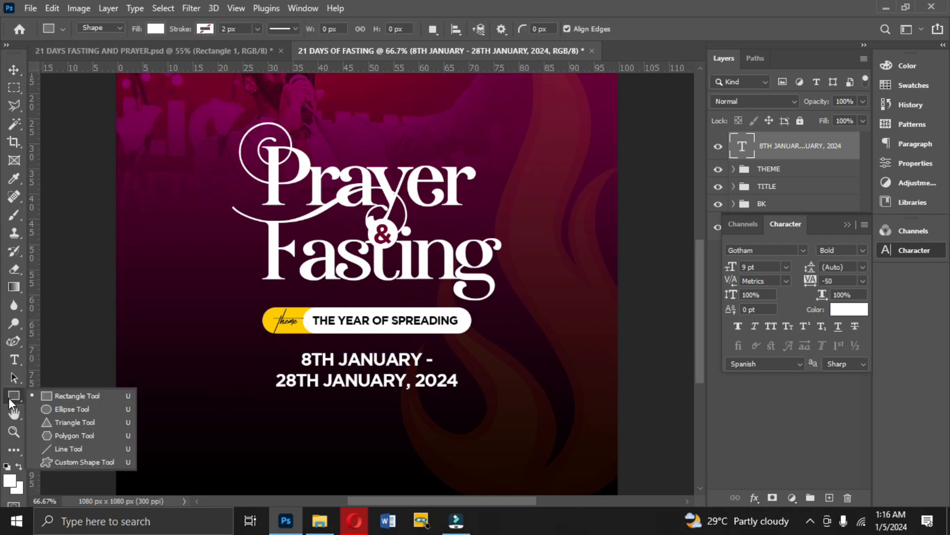
left_click(67, 449)
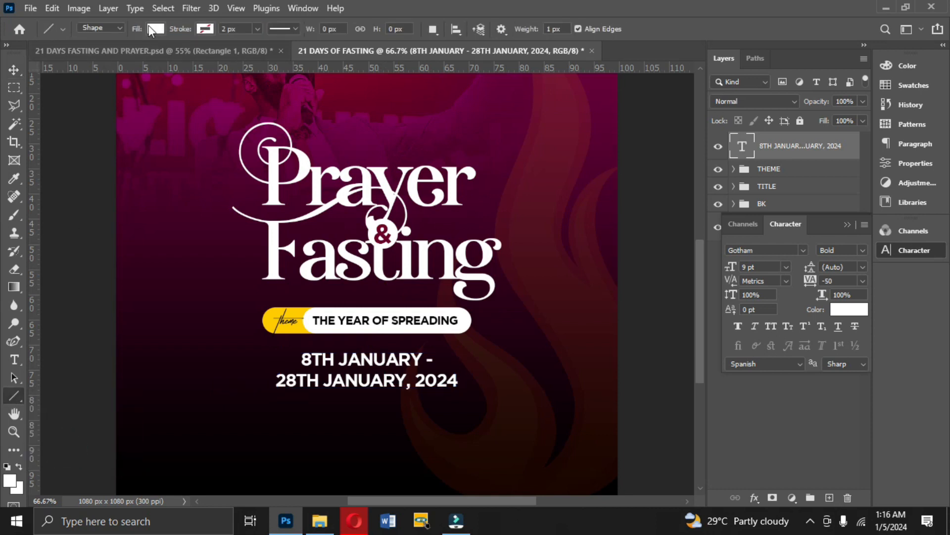
left_click_drag(267, 394, 458, 394)
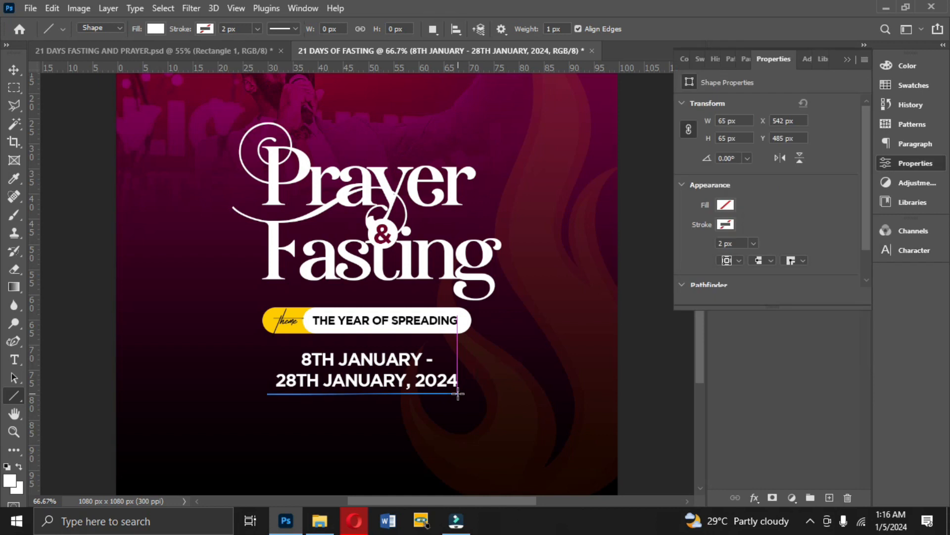
left_click(14, 70)
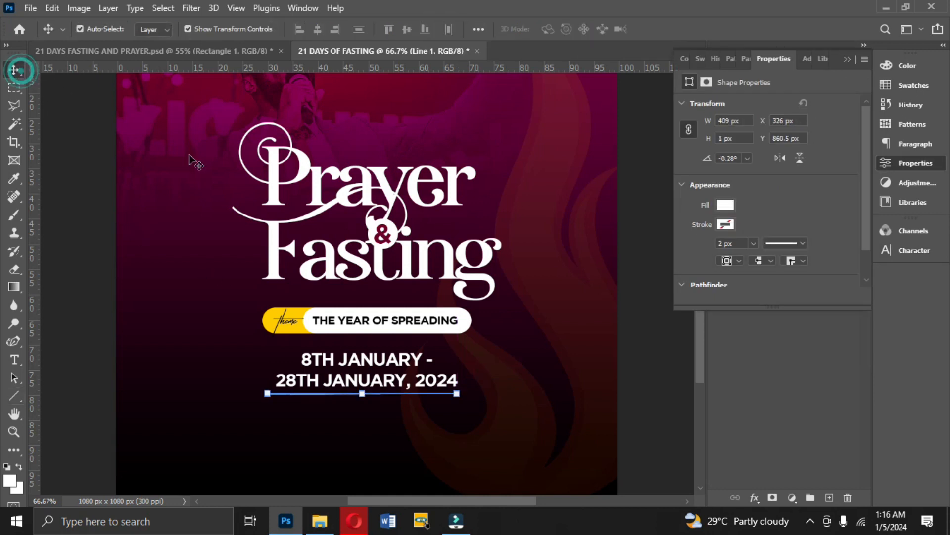
left_click(848, 59)
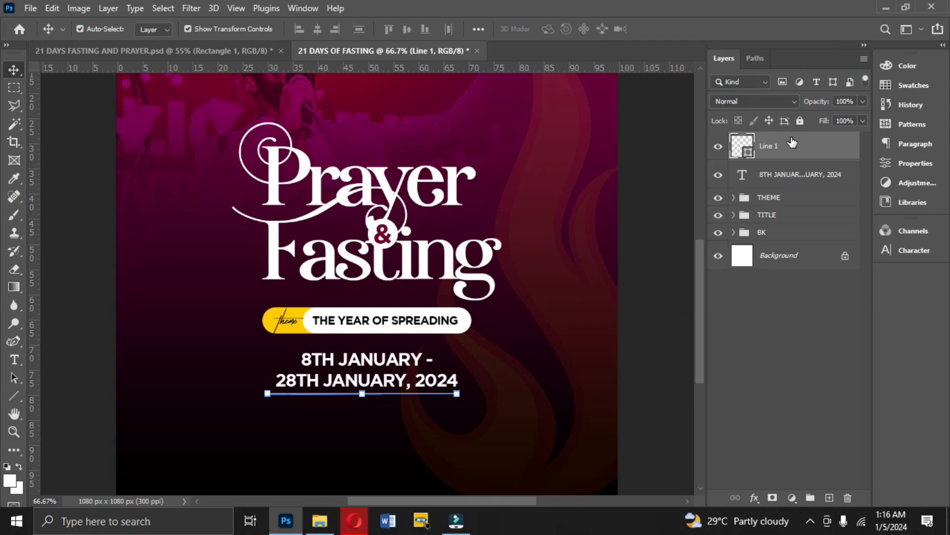
Center the line horizontally on the canvas and nudge it up slightly toward the date text.
key("ctrl+a")
left_click(318, 30)
key("ctrl+d")
key("Up")
key("Up")
Duplicate the line and move the copy straight down, leaving room for one row of text between both lines.
key("ctrl+j")
key("Down")
key("Down")
key("Down")
key("Down")
key("Down")
key("Down")
key("Down")
key("Down")
key("Down")
key("Down")
key("Down")
key("Down")
key("Down")
key("Down")
key("Down")
key("Down")
key("Down")
key("Down")
key("Down")
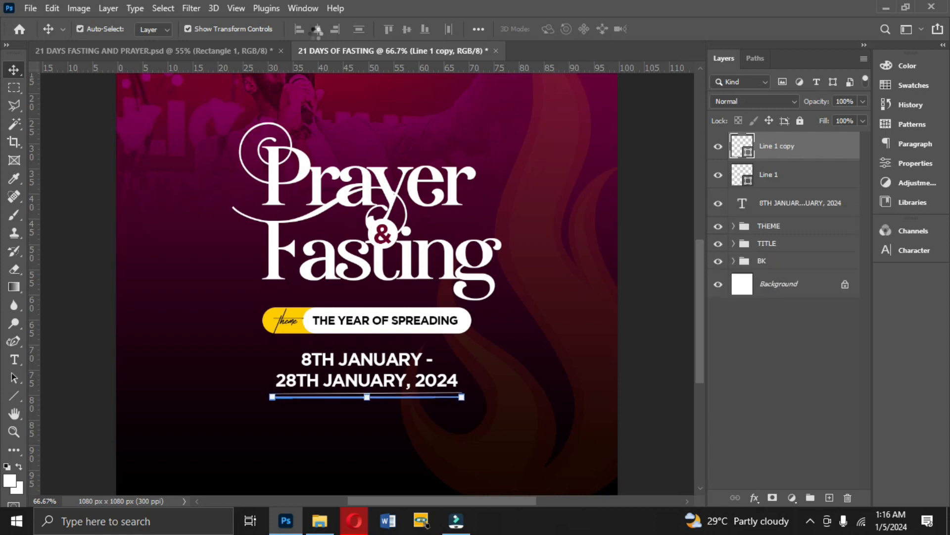
key("shift+Down")
key("shift+Down")
key("shift+Down")
key("Down")
key("Down")
key("Down")
key("Down")
key("Down")
key("Down")
key("Down")
key("Down")
key("Down")
key("Down")
key("Down")
key("Down")
key("Down")
key("Down")
key("Down")
key("Down")
key("Down")
key("Down")
key("Down")
key("Down")
key("Down")
key("Down")
key("Down")
key("Down")
key("Down")
key("Down")
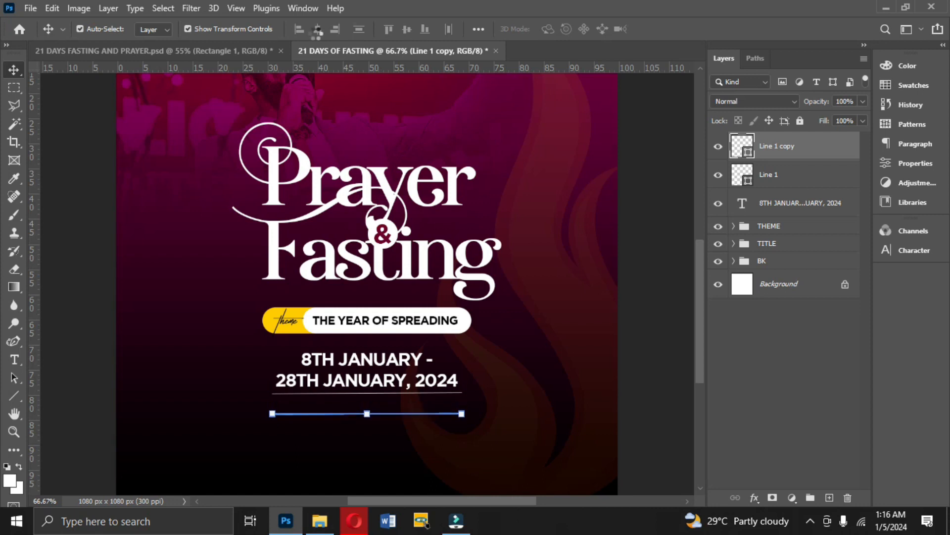
key("Down")
key("Down")
key("Down")
key("Down")
key("Down")
key("Down")
key("Down")
key("Down")
key("Down")
key("Down")
key("Down")
key("Down")
key("Down")
key("Down")
key("Down")
key("Down")
key("Down")
key("Down")
key("Down")
key("Down")
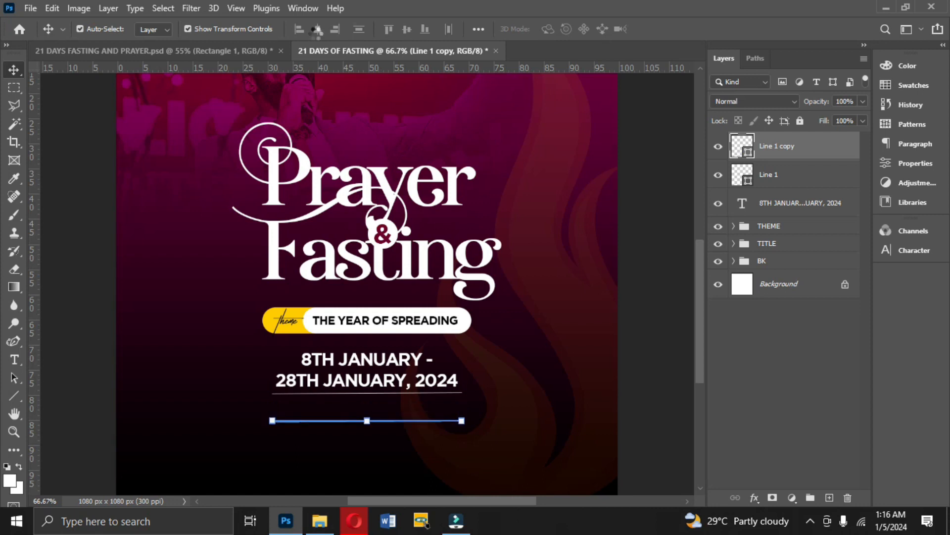
key("Down")
key("Down")
key("Down")
key("Down")
key("Down")
key("Down")
key("Down")
key("Down")
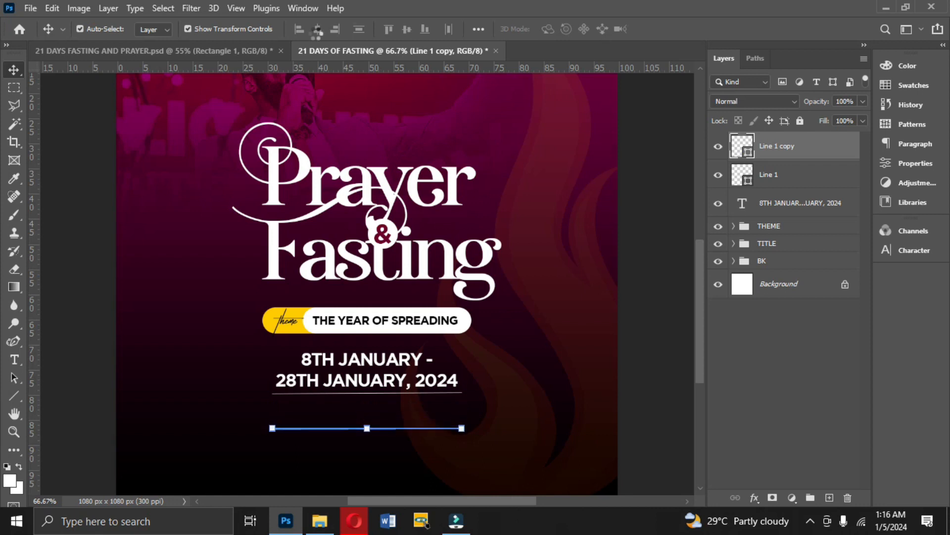
Duplicate the date text layer and move the copy down toward the space between the two lines.
left_click(364, 376)
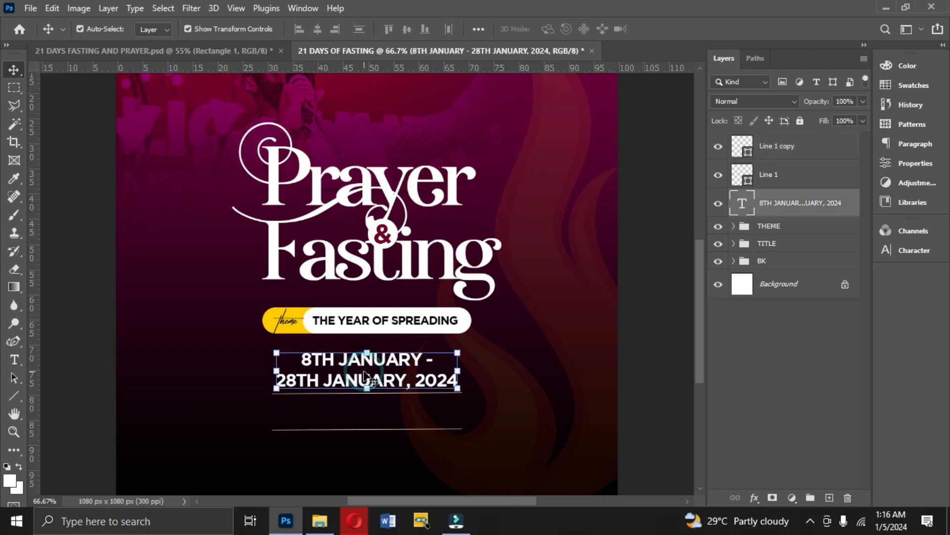
key("ctrl+j")
left_click_drag(377, 377, 378, 410)
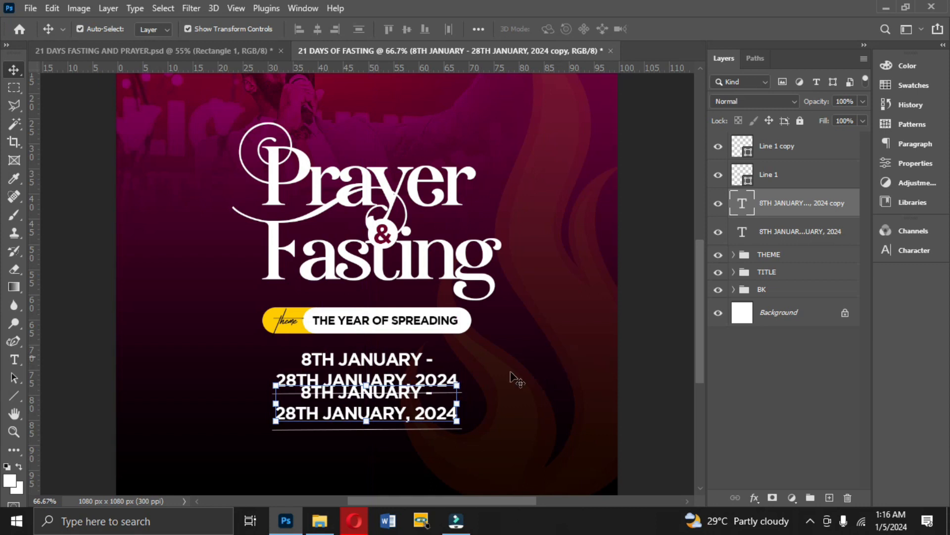
Replace the copied date text with "ACTION NIGHT, 12TH, 19TH & 26TH".
double_click(421, 408)
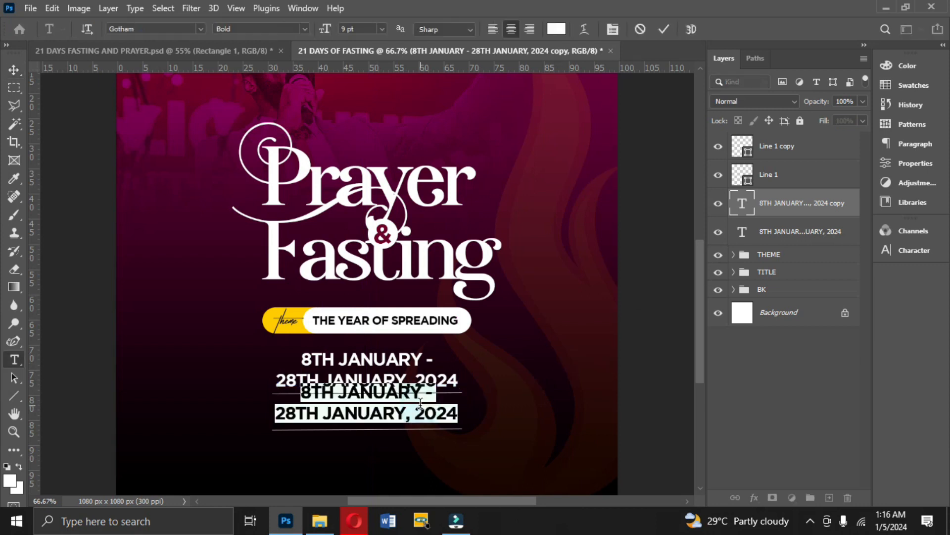
type("ACTION NIGHT, ")
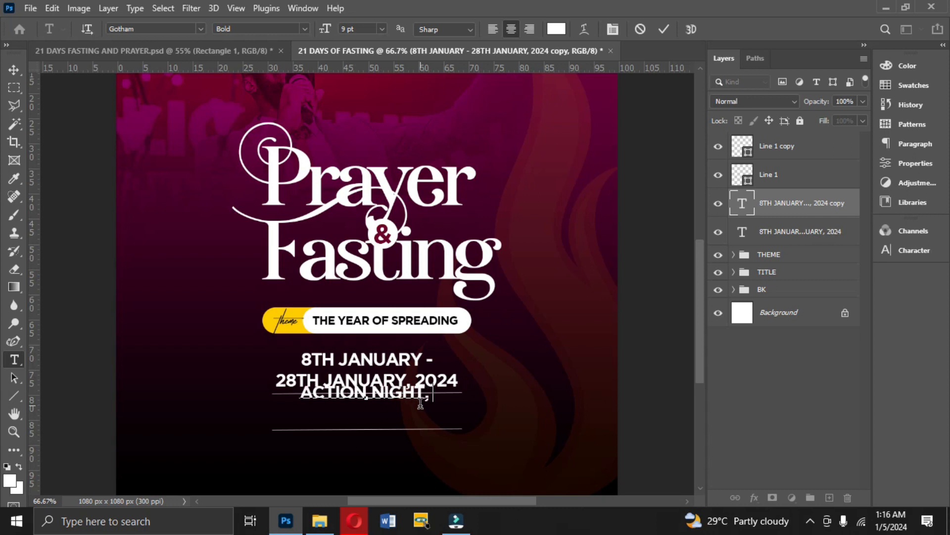
type("12TH, 19TH &")
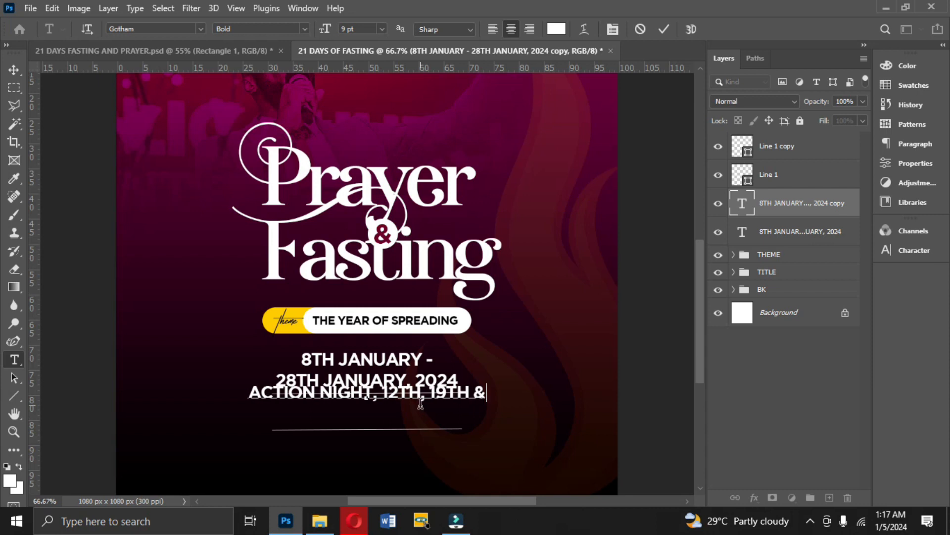
type(" 26TH")
left_click(664, 30)
key("v")
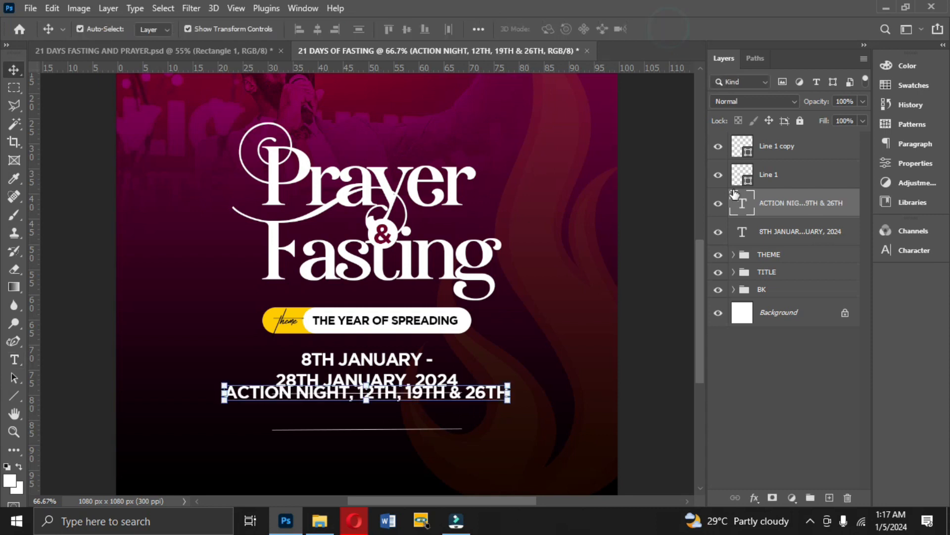
Try Gotham Book at 6 pt on the action night text.
left_click(923, 247)
left_click(841, 250)
left_click(849, 287)
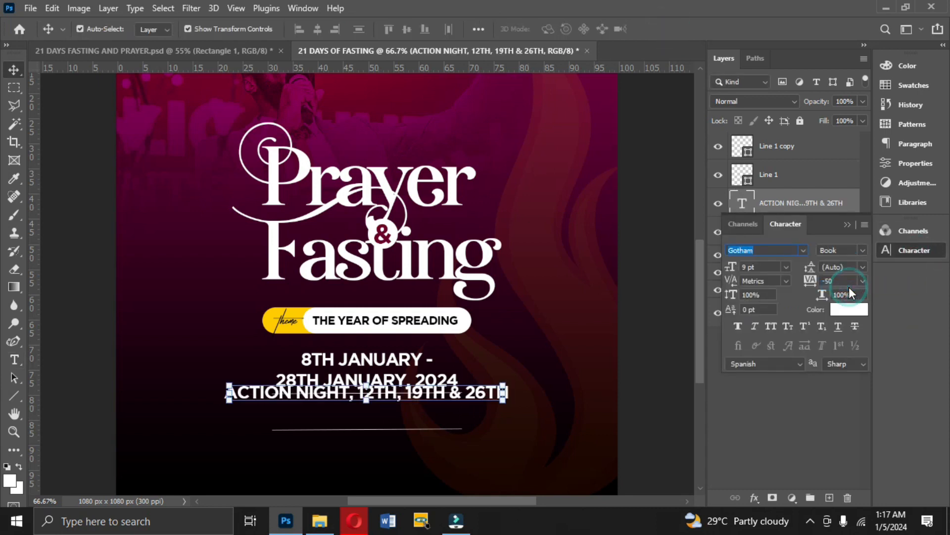
left_click(786, 267)
left_click(765, 297)
key("Down")
key("Down")
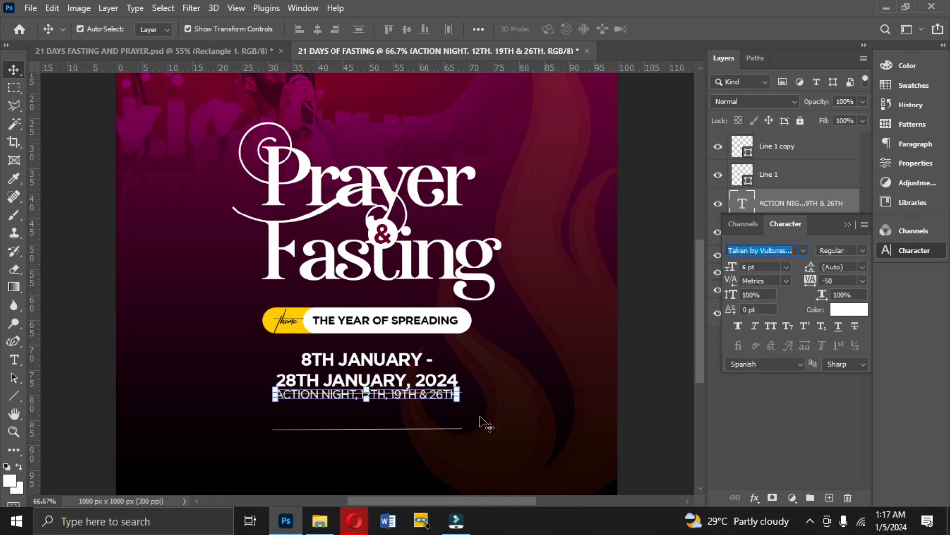
key("Down")
key("Down")
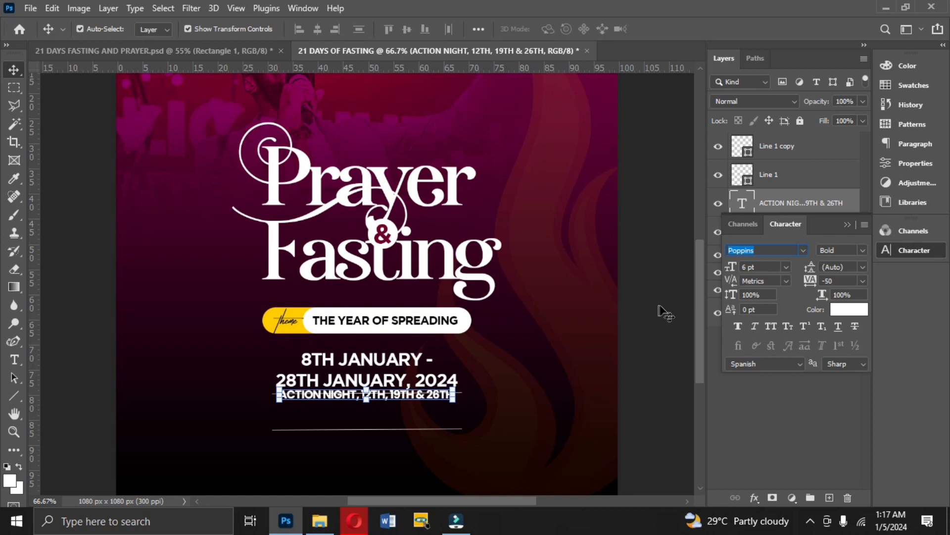
left_click(800, 251)
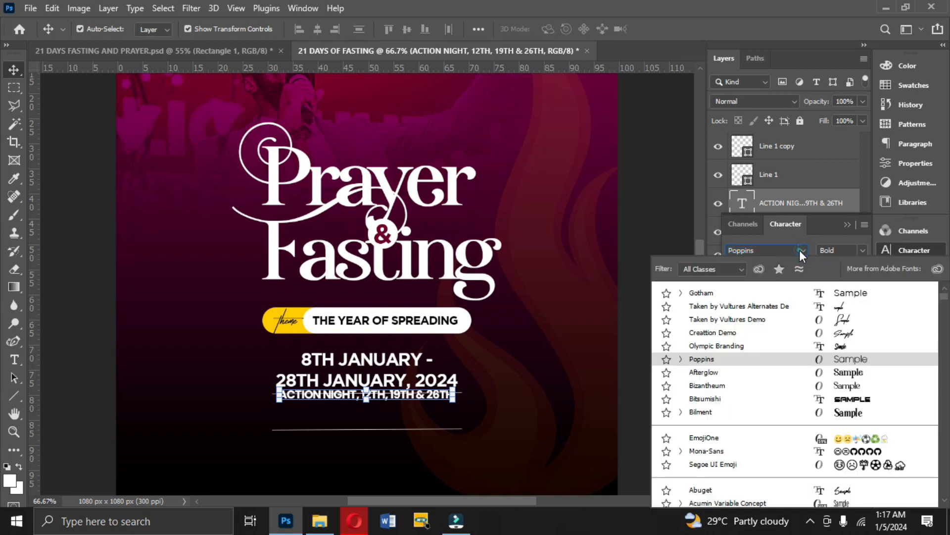
left_click(790, 296)
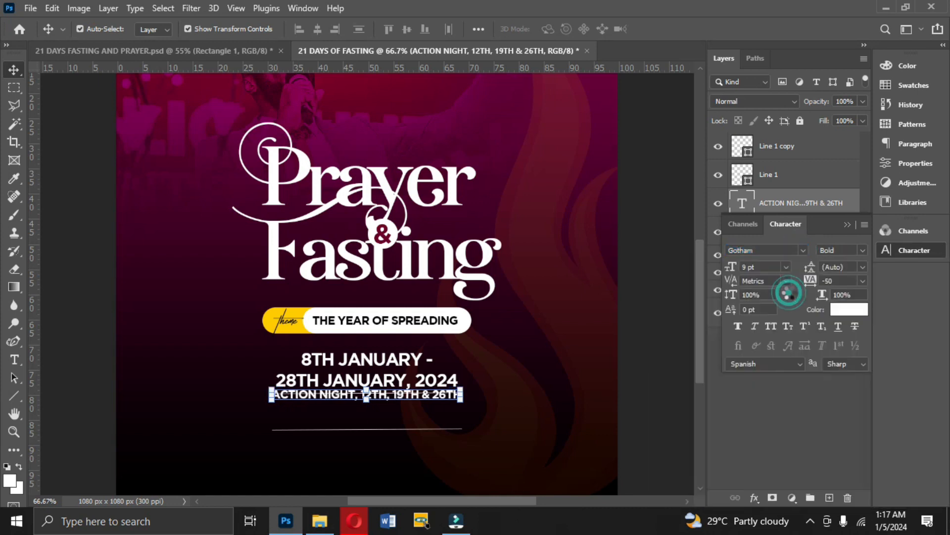
Set the action night text to Gotham Light, 6 pt, and move it down between the two lines.
left_click(862, 251)
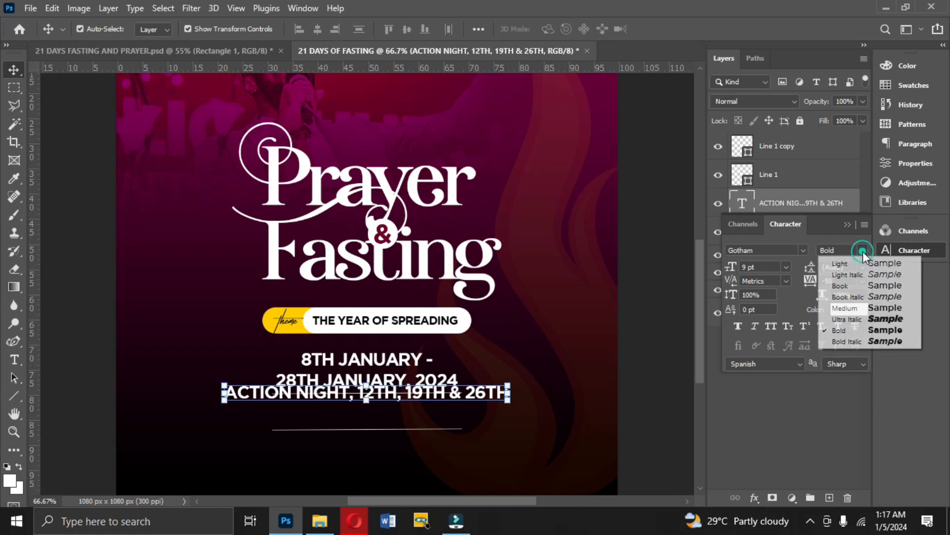
left_click(844, 281)
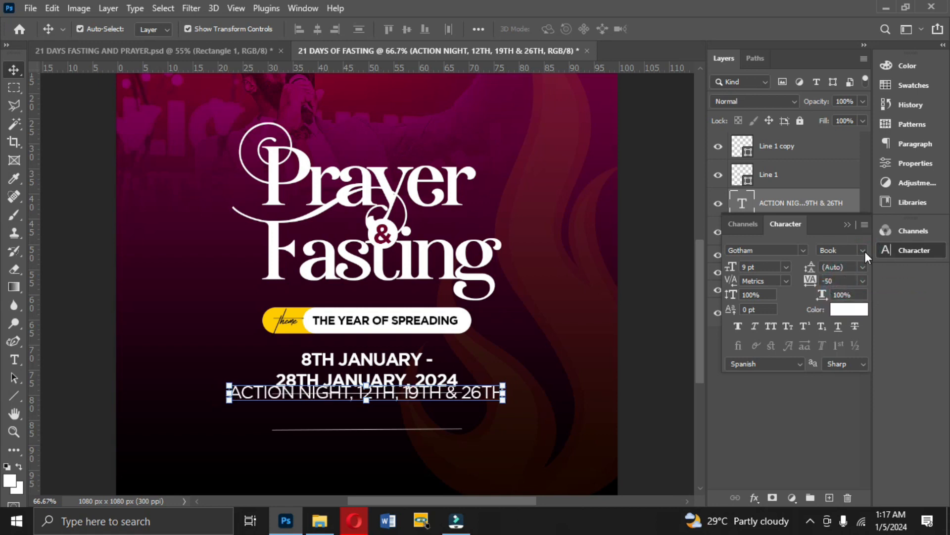
left_click(865, 251)
left_click(847, 266)
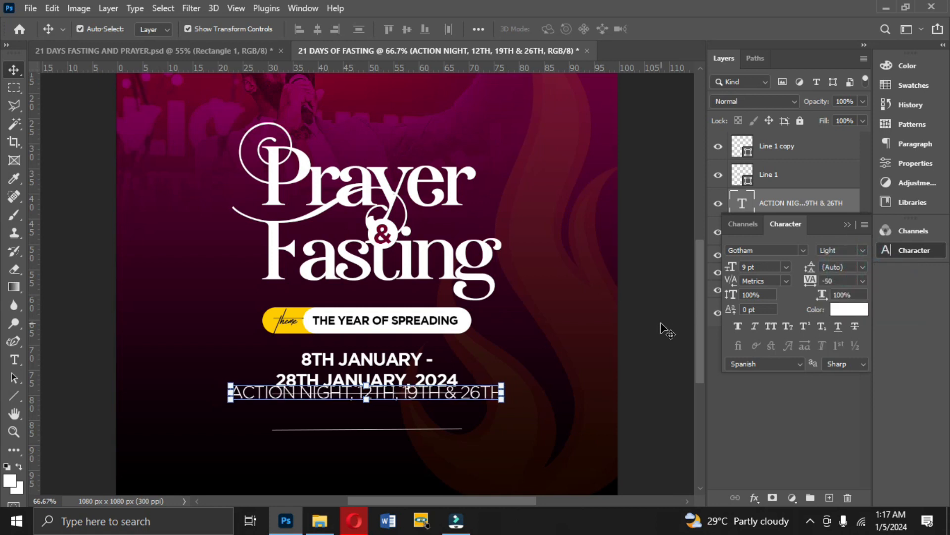
left_click_drag(490, 393, 490, 411)
left_click(787, 267)
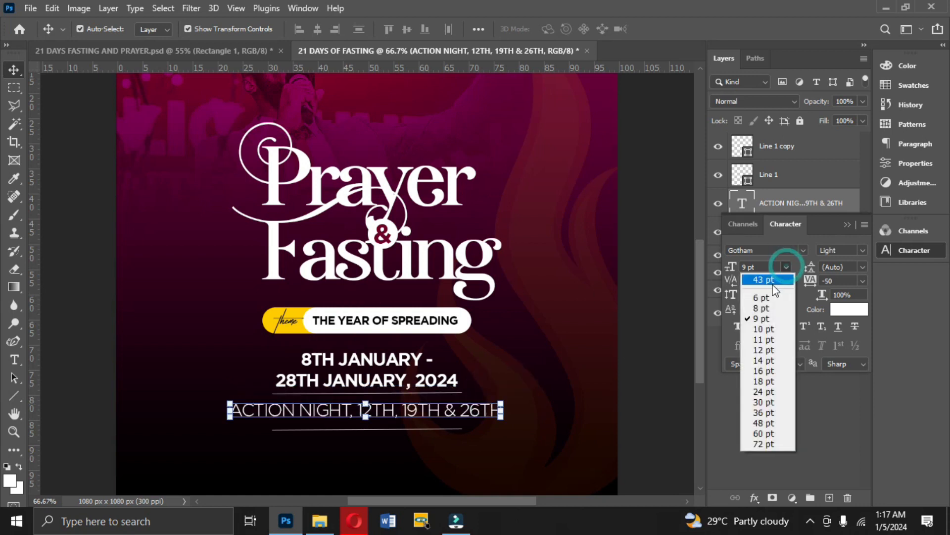
left_click(768, 296)
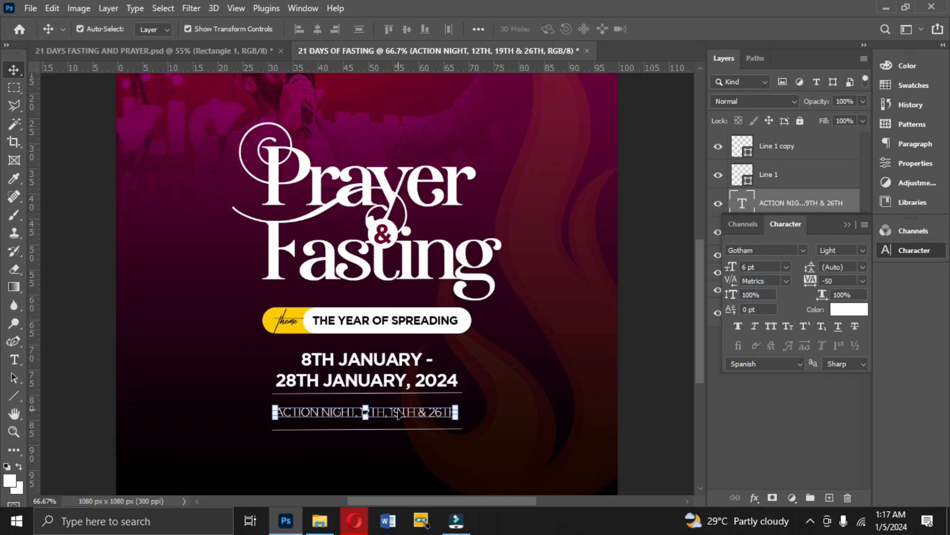
Nudge the action night text up closer to the upper line, and raise the lower line closer beneath the text.
key("Up")
key("Up")
key("Up")
key("Up")
key("Up")
key("Up")
key("Up")
key("Up")
key("Up")
key("Up")
key("Up")
key("Up")
key("Up")
key("Up")
key("Up")
key("Up")
key("Up")
key("Up")
key("Up")
key("Up")
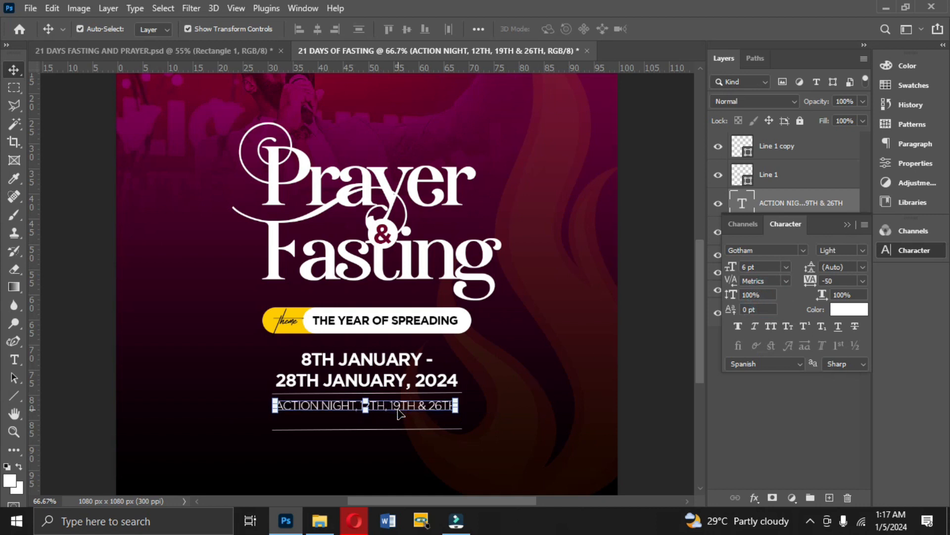
left_click(785, 154)
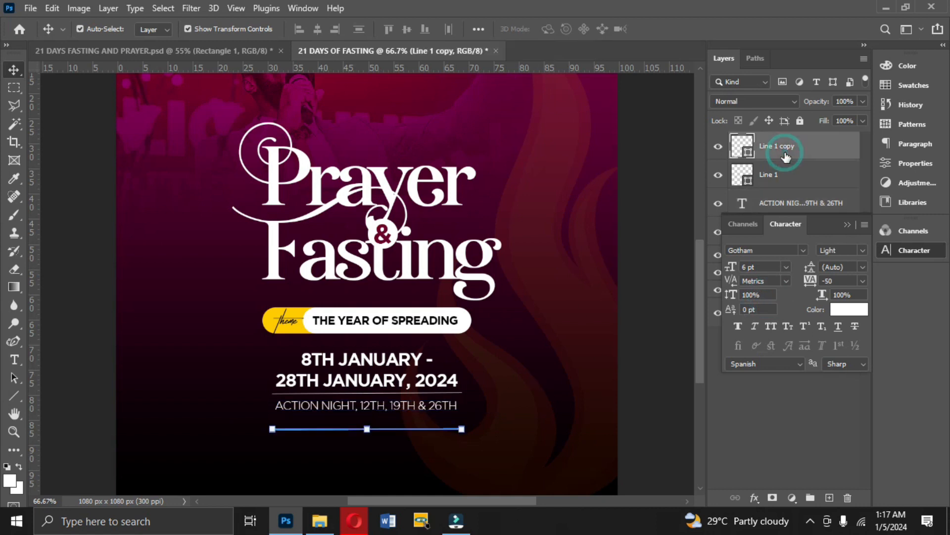
key("Up")
key("Up")
key("Up")
key("Up")
key("Up")
key("Up")
key("Up")
key("Up")
key("Up")
key("Up")
key("Up")
key("Up")
key("Up")
key("Up")
key("Up")
key("Up")
key("Up")
key("Up")
key("Up")
key("Up")
key("Up")
key("Up")
key("Up")
key("Up")
key("Up")
key("Up")
key("Up")
key("Up")
key("Up")
key("Up")
key("Up")
key("Up")
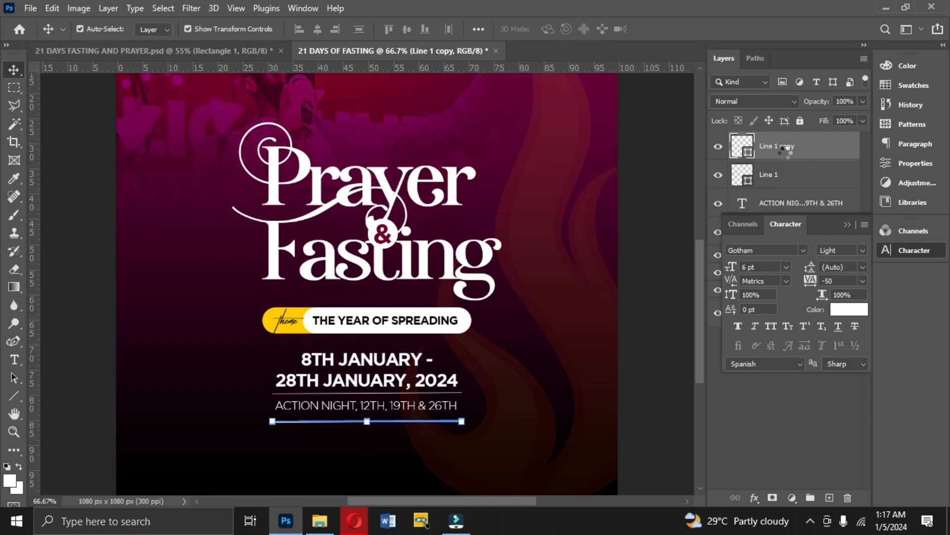
Replace the comma after "ACTION NIGHT" with a hyphen so the line reads "ACTION NIGHT - 12TH, 19TH & 26TH".
key("t")
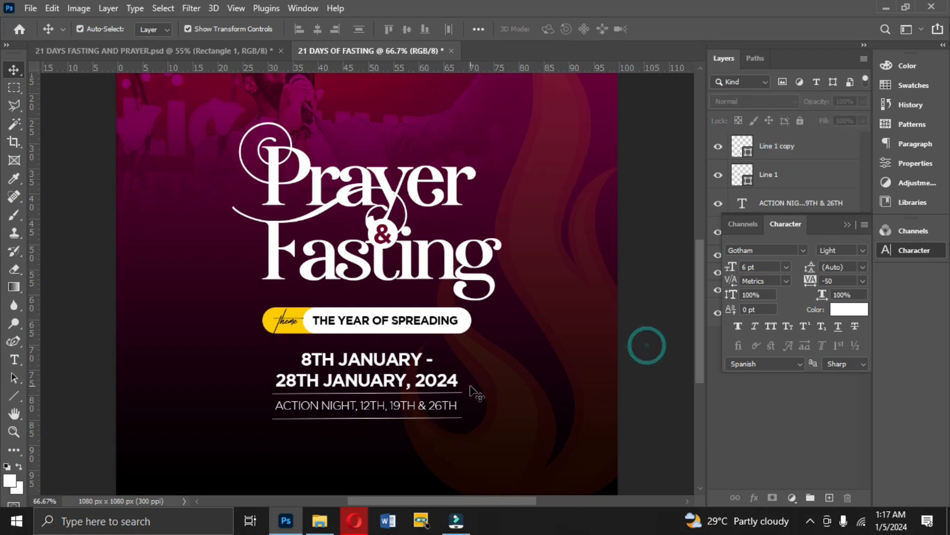
left_click(363, 407)
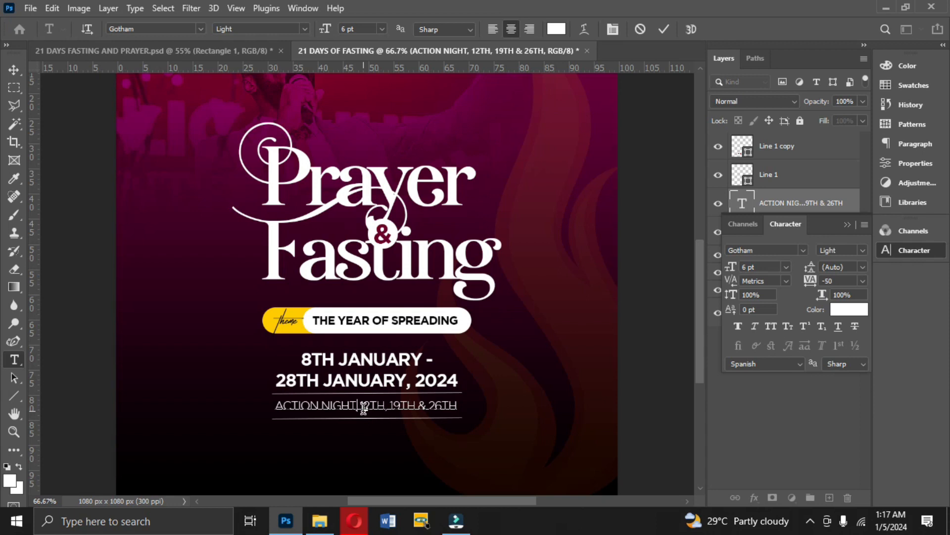
type("-")
left_click(664, 29)
key("v")
Recolour the action night text to the yellow ffcb00 sampled from the theme label.
left_click(845, 311)
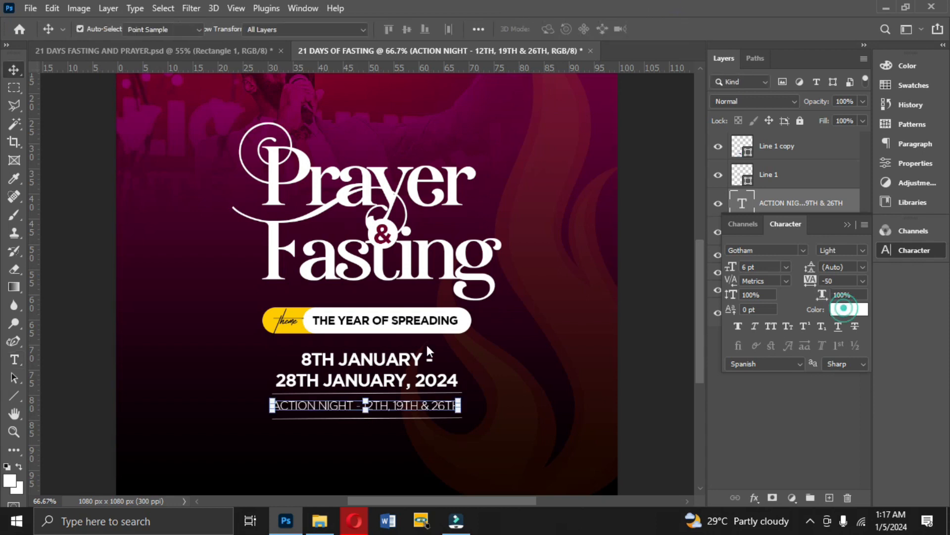
left_click(296, 328)
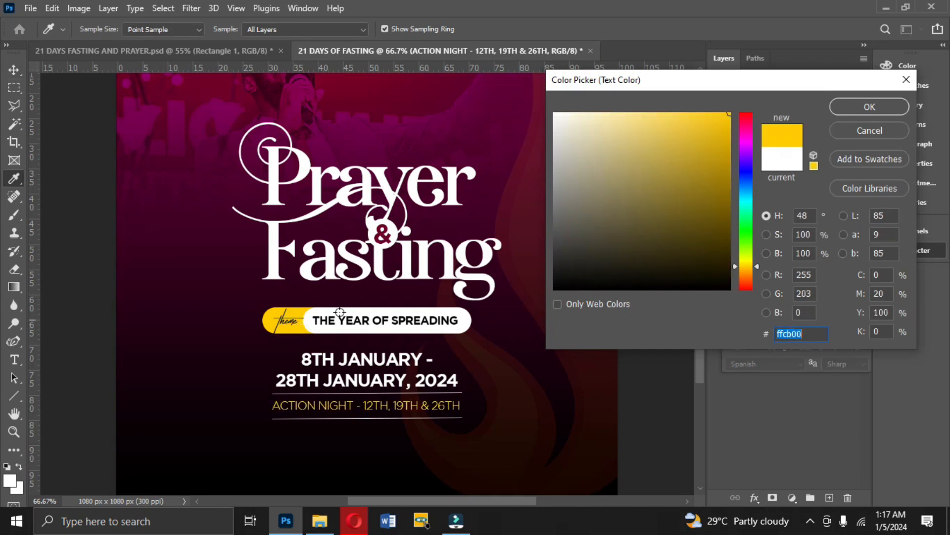
left_click(857, 104)
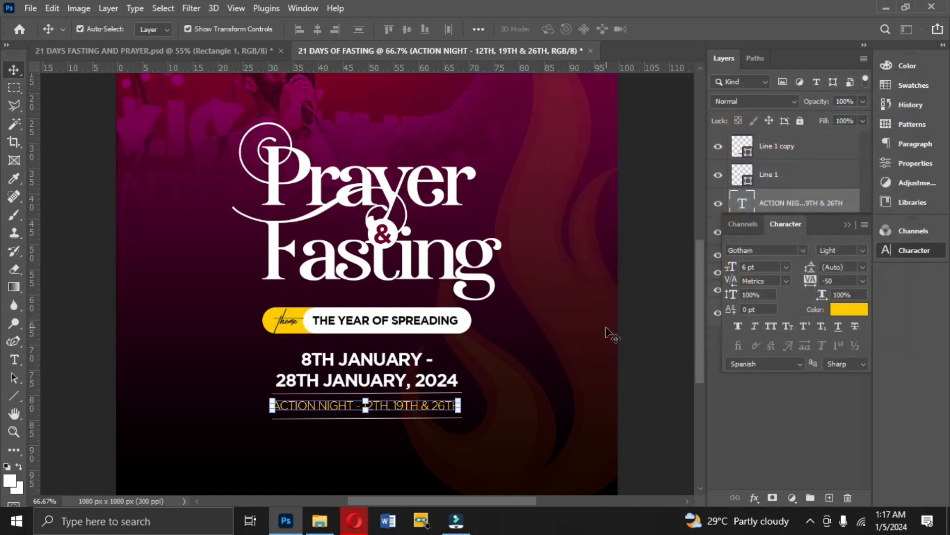
left_click(848, 224)
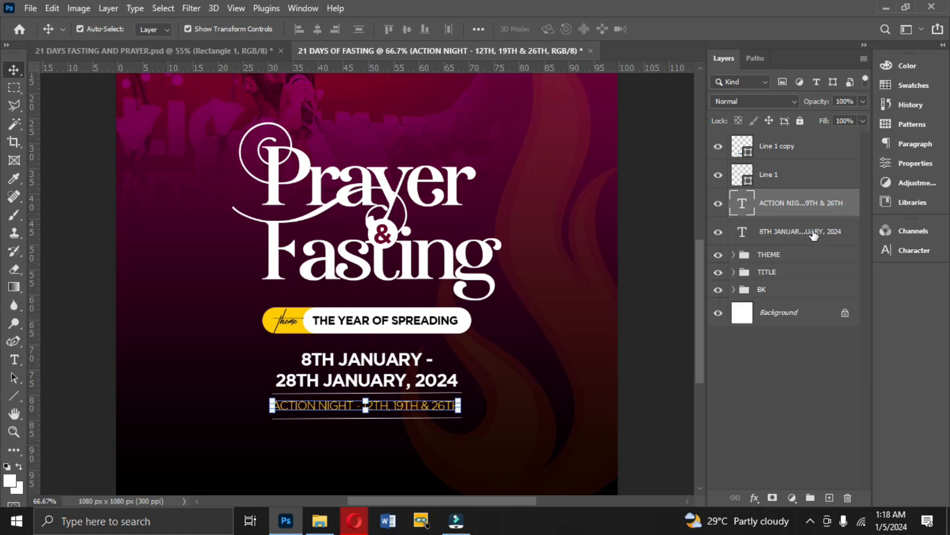
Align the date text, the action night text and both lines to their common horizontal centre.
left_click(778, 237, "shift")
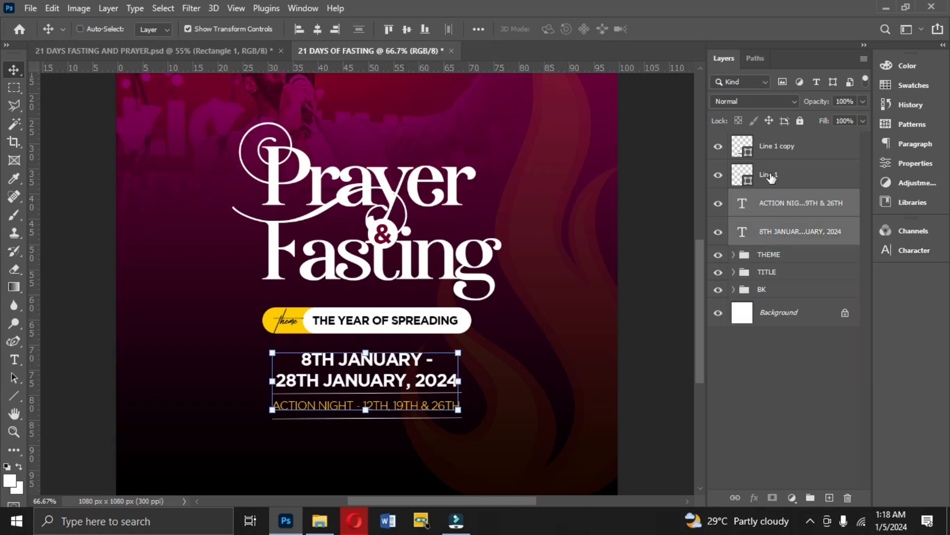
left_click(774, 174, "ctrl")
left_click(777, 149, "ctrl")
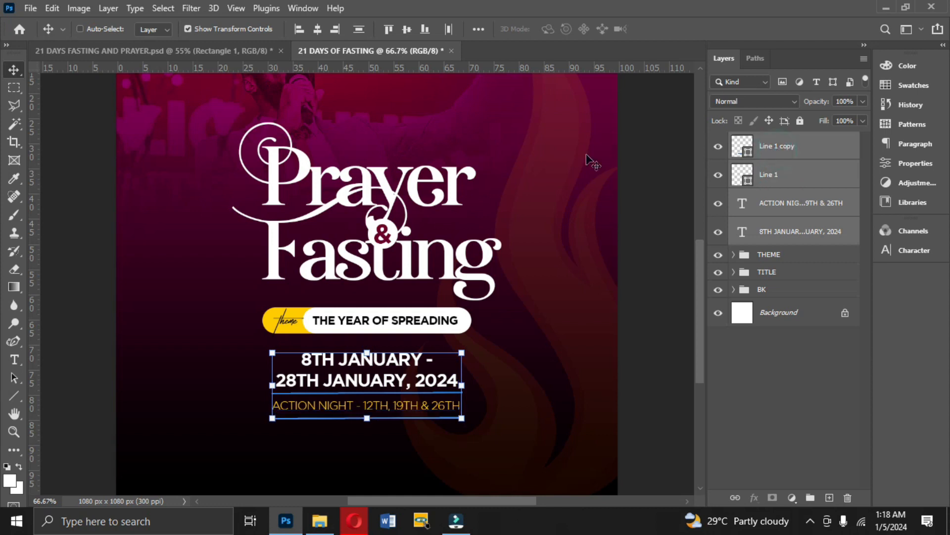
left_click(318, 28)
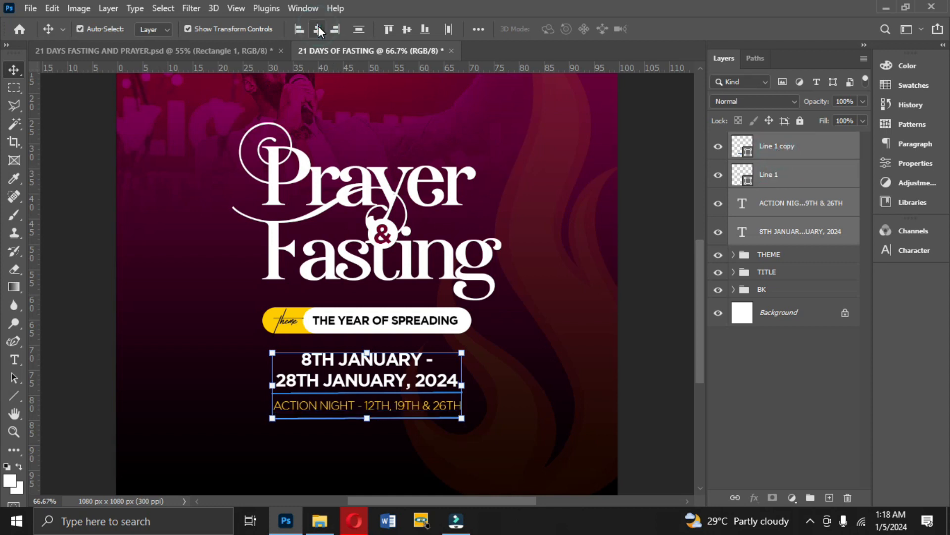
Group the date text, action night text and both lines, and name the group DATE.
key("ctrl+a")
key("ctrl+g")
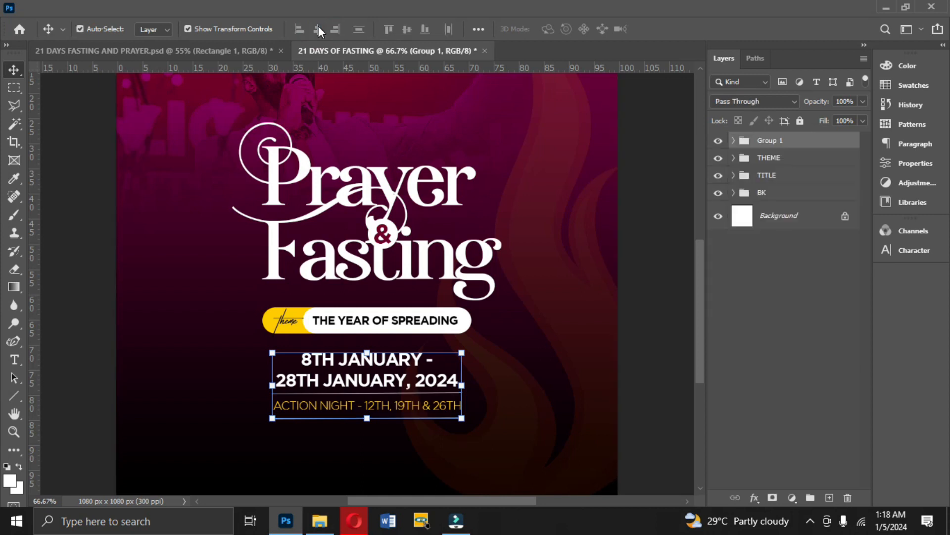
double_click(778, 141)
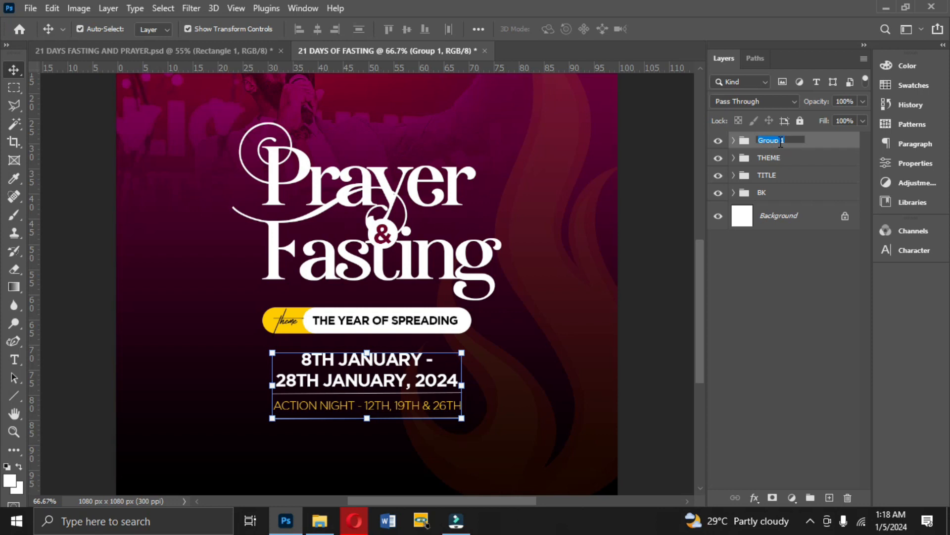
left_click(819, 148)
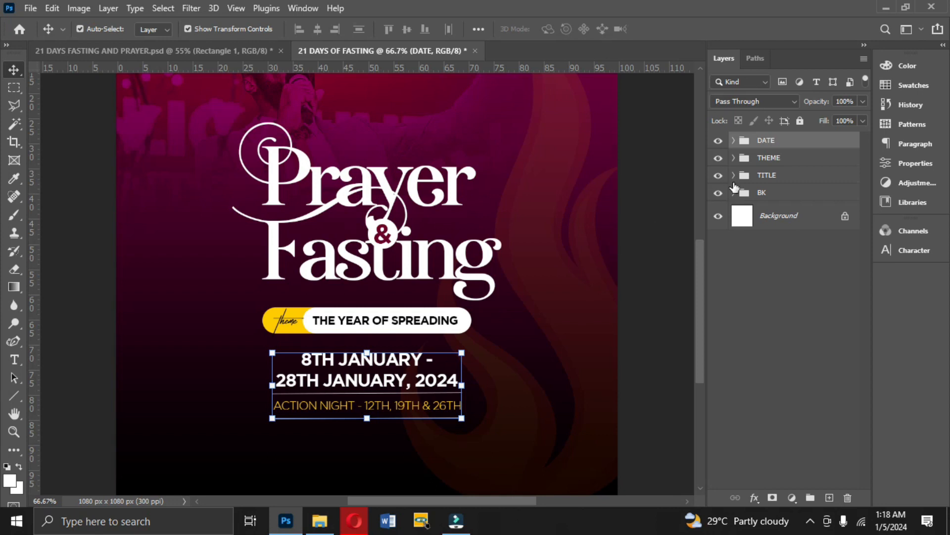
left_click(672, 200)
Move the DATE, THEME and TITLE groups together slightly down the flyer.
key("ctrl+0")
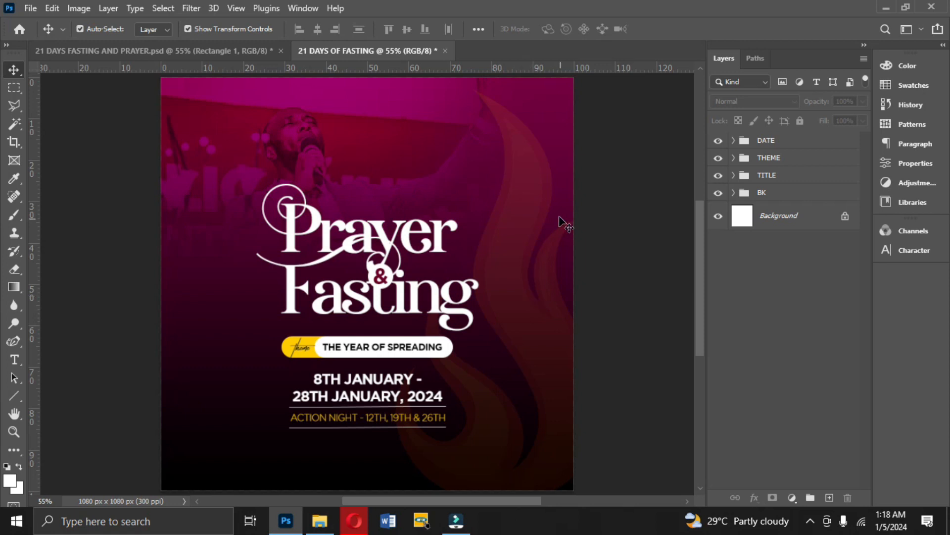
left_click(769, 143)
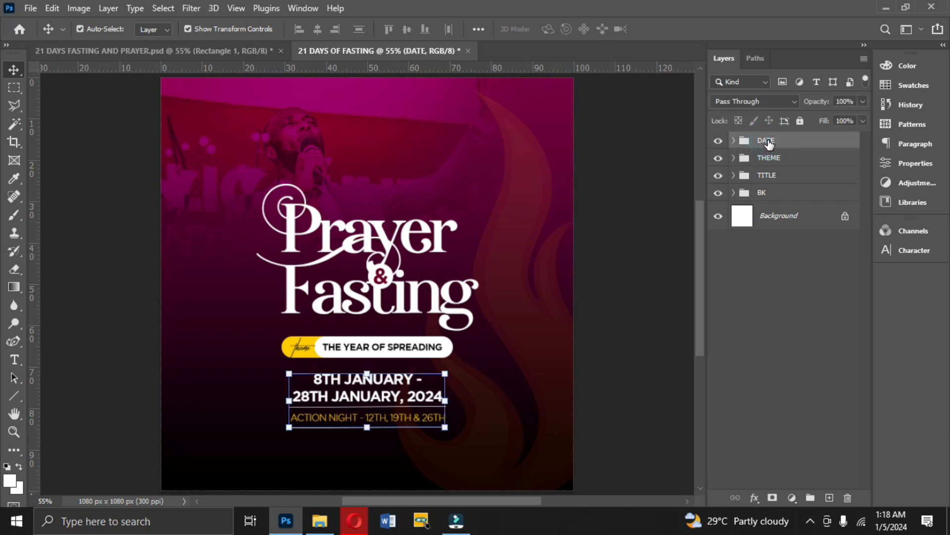
left_click(769, 158, "ctrl")
left_click(765, 177, "ctrl")
key("Down")
key("Down")
key("Down")
key("Down")
key("Down")
key("Down")
key("Down")
key("Down")
key("Down")
key("Down")
key("Down")
key("Down")
key("Down")
key("Down")
key("Down")
key("Down")
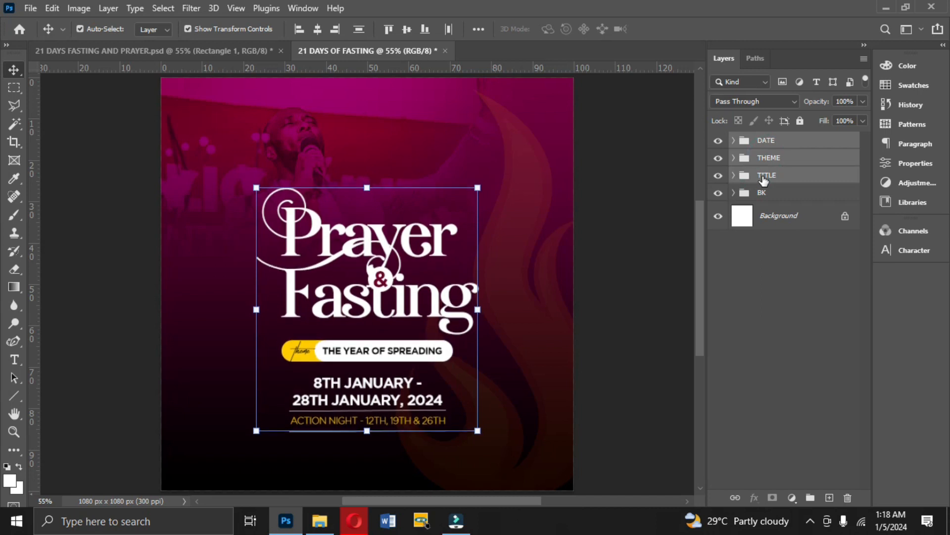
key("Down")
key("Down")
key("Down")
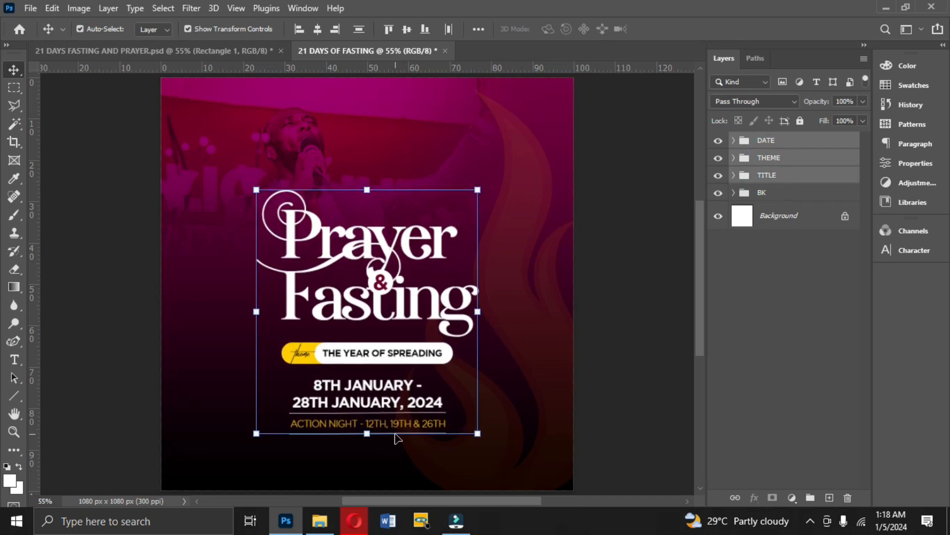
Scale the DATE, THEME and TITLE groups together to about 109% and centre them horizontally on the canvas.
left_click_drag(371, 436, 368, 452)
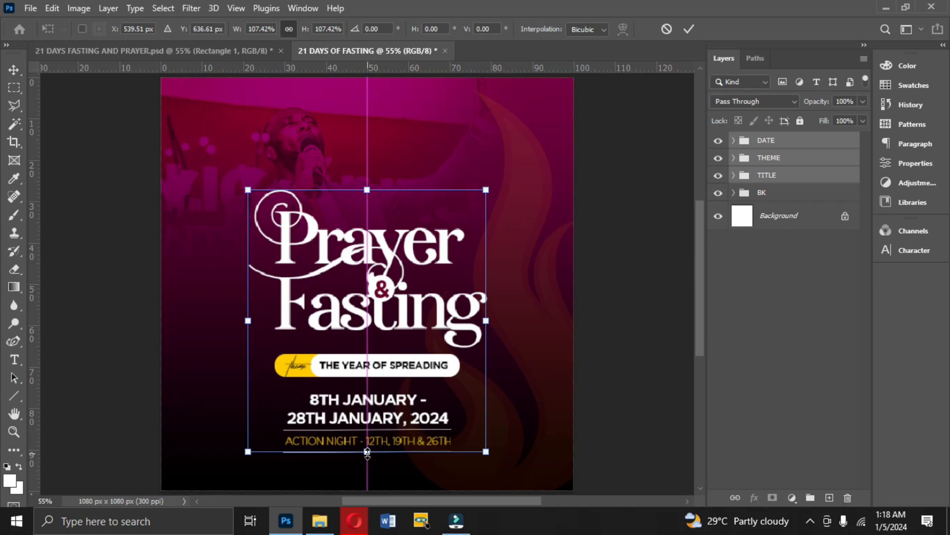
left_click_drag(366, 187, 367, 185)
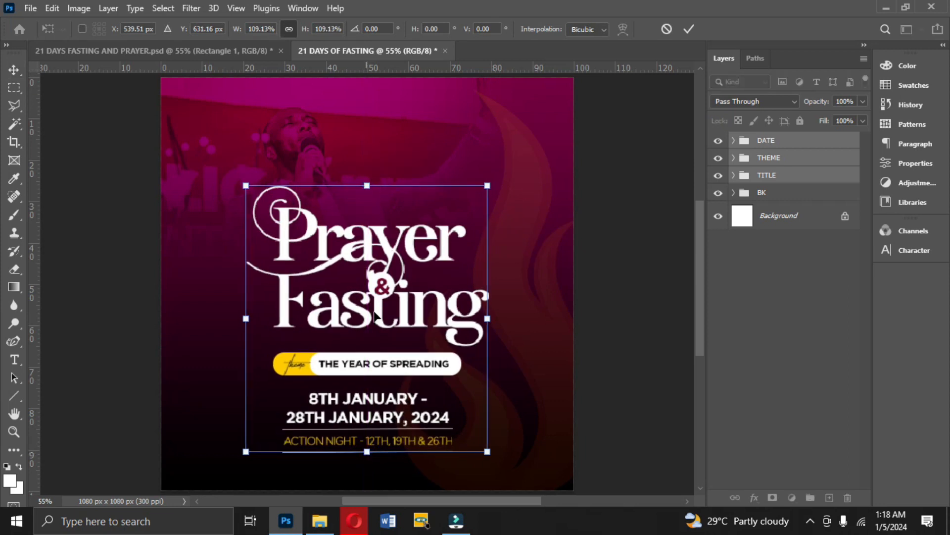
key("Return")
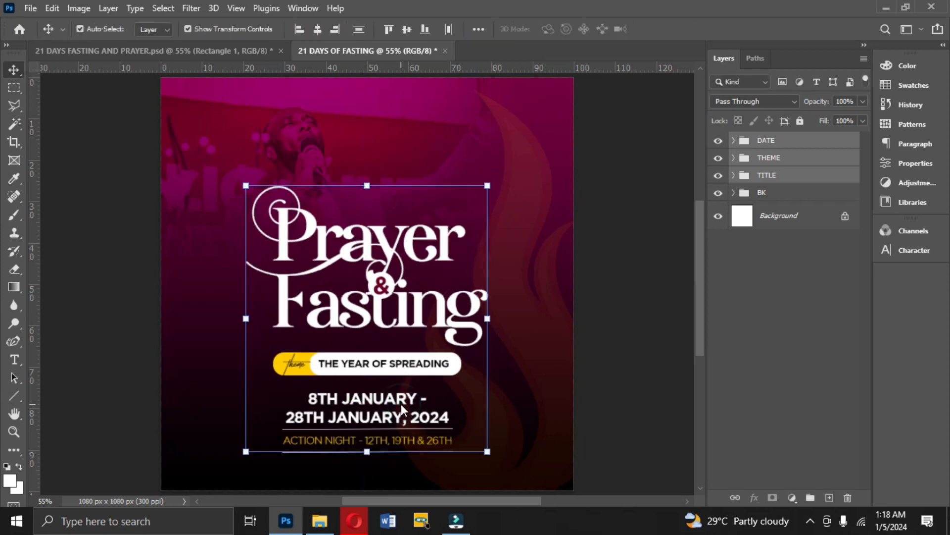
key("ctrl+a")
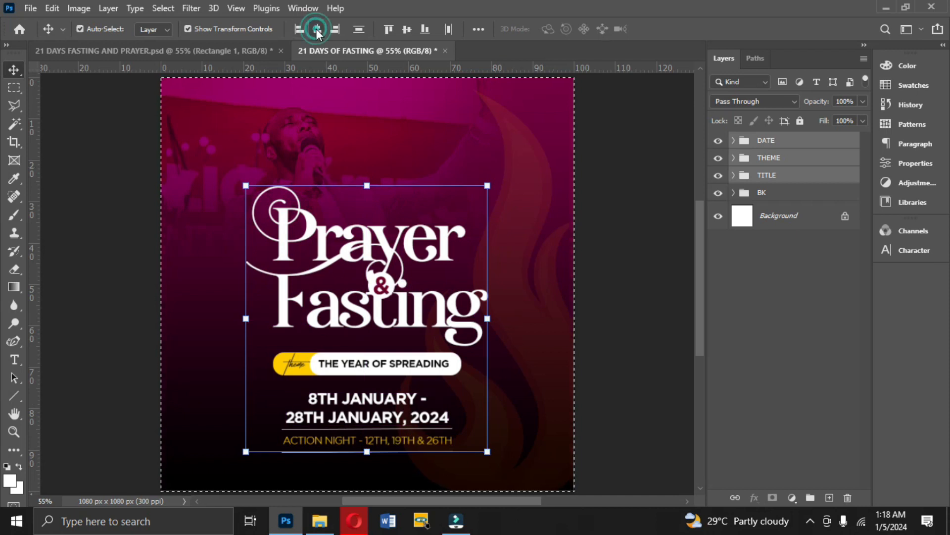
key("ctrl+d")
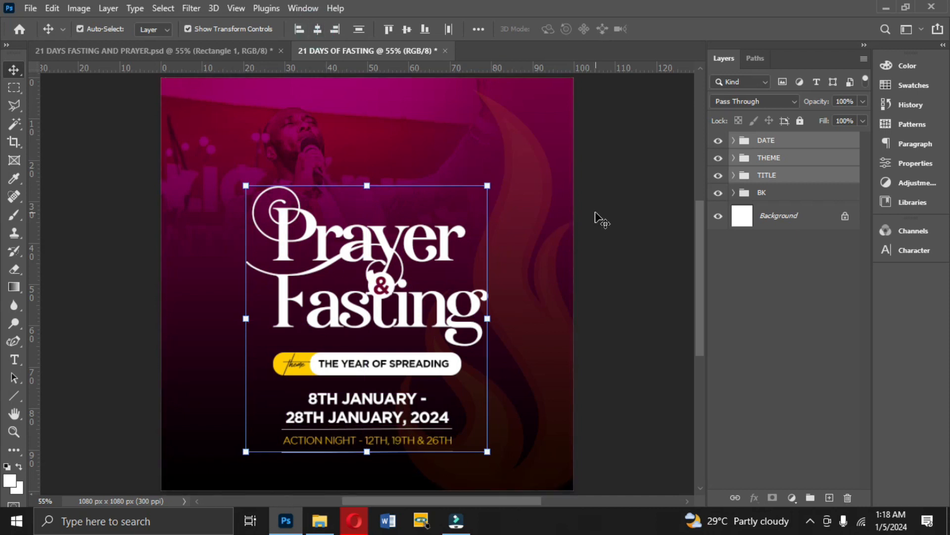
Place the red blank price-tag ribbon banner image from the Png folder in File Explorer above the DATE group in the flyer.
left_click(209, 52)
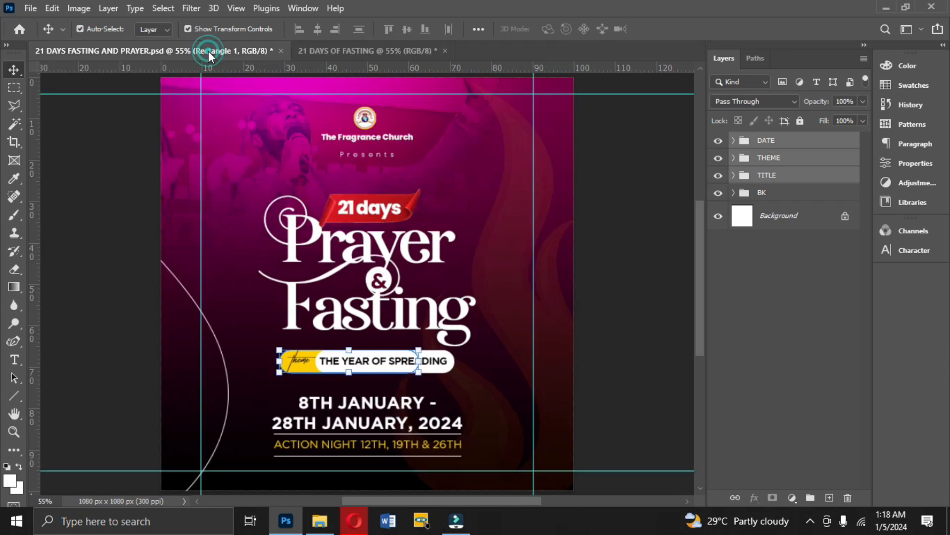
left_click_drag(326, 53, 380, 52)
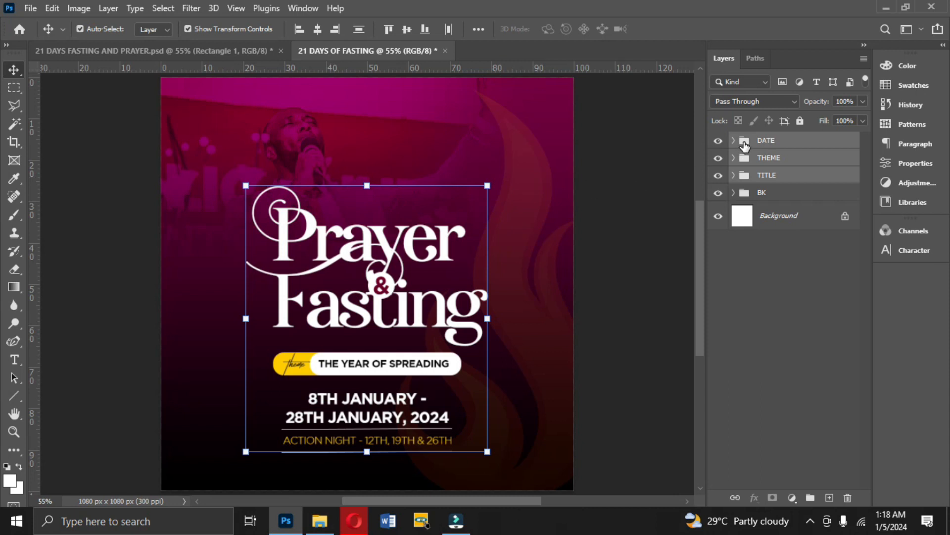
left_click(745, 145)
left_click(319, 521)
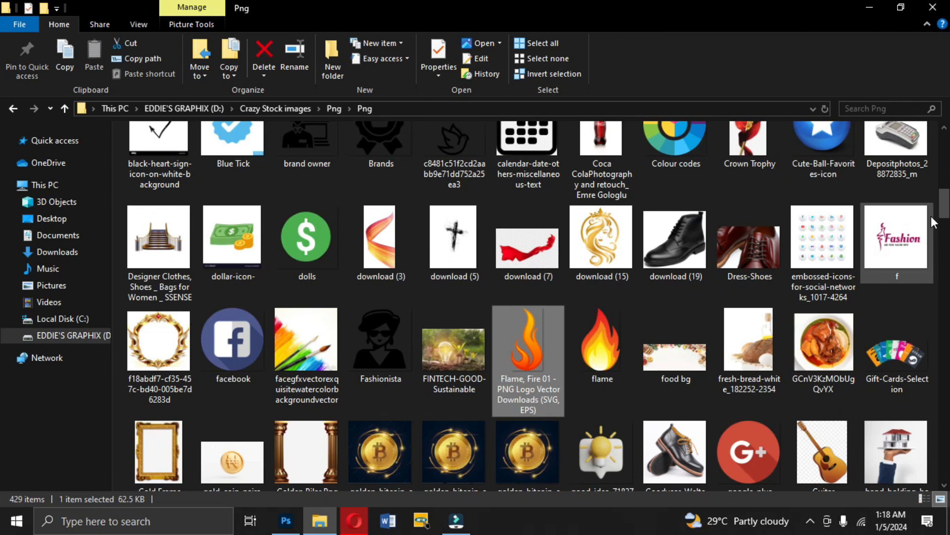
left_click_drag(943, 205, 943, 459)
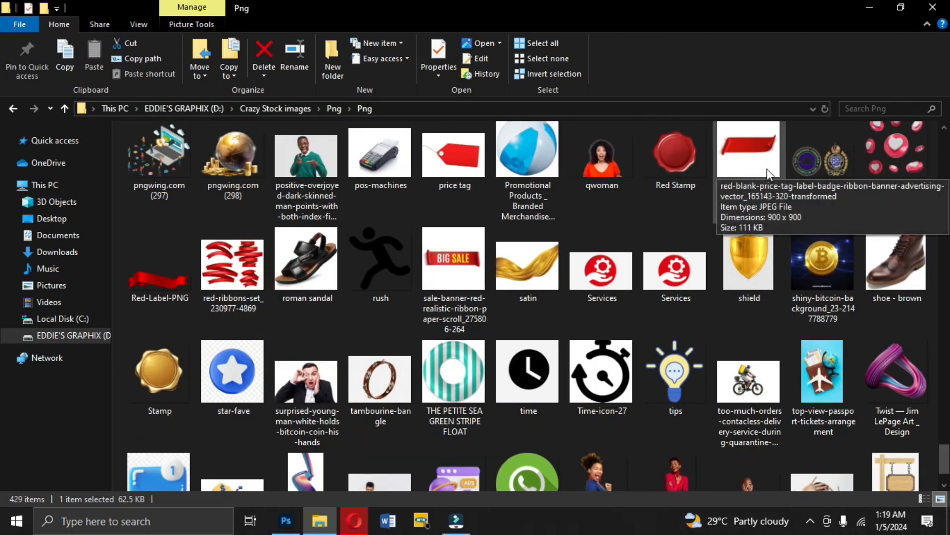
left_click(738, 174)
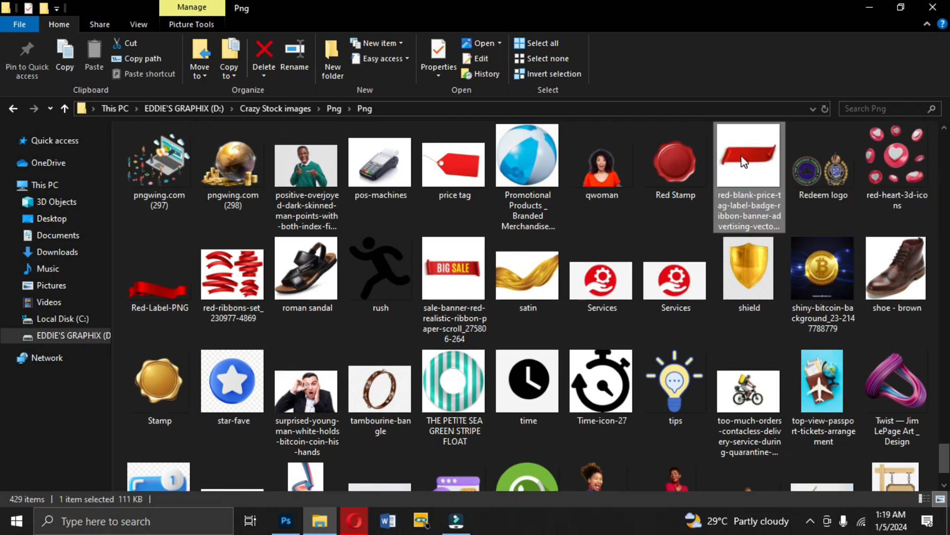
left_click_drag(751, 162, 364, 281)
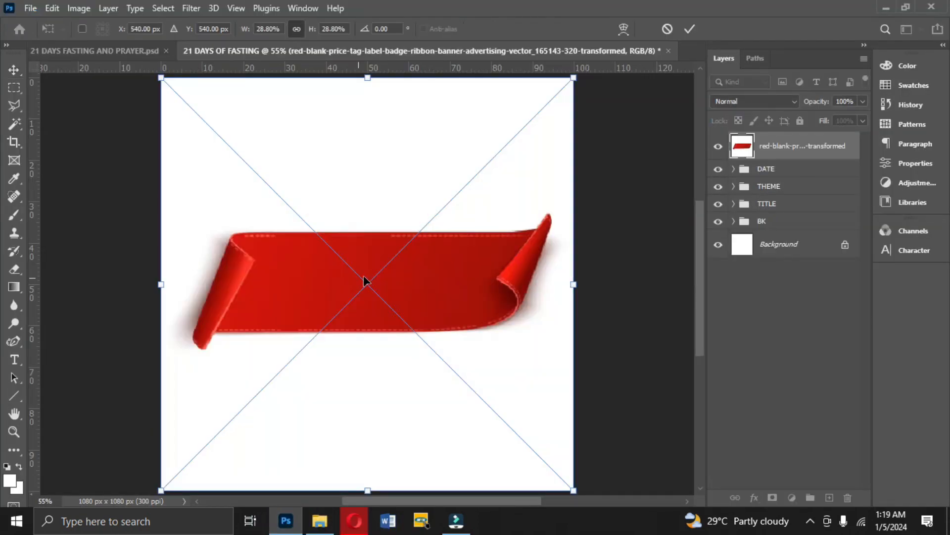
key("Return")
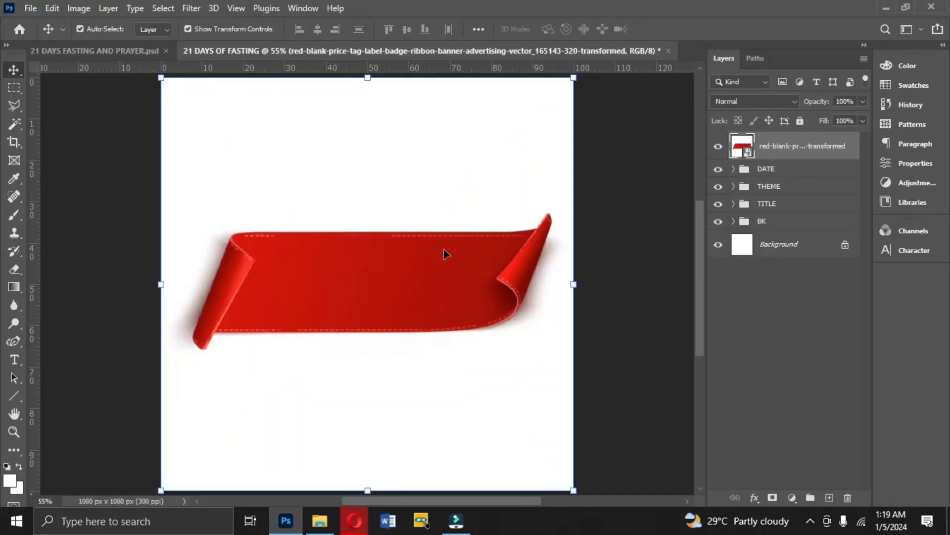
Rasterize the red ribbon layer and delete its white background with the Magic Wand tool.
right_click(777, 151)
left_click(646, 268)
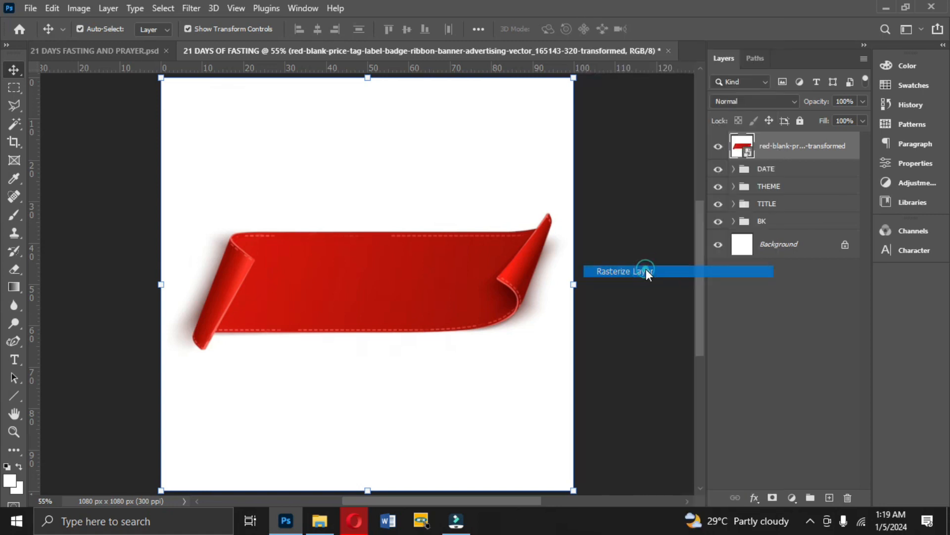
left_click(16, 122)
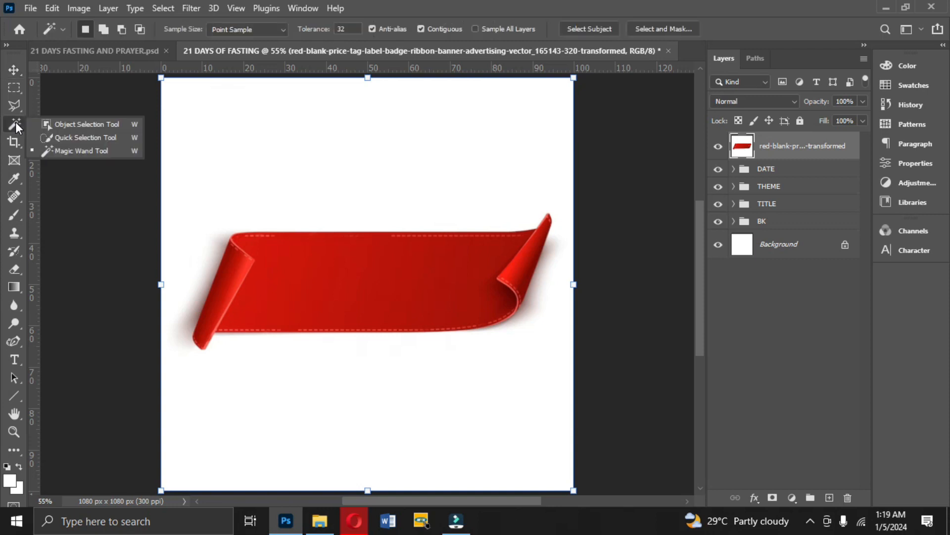
left_click(65, 152)
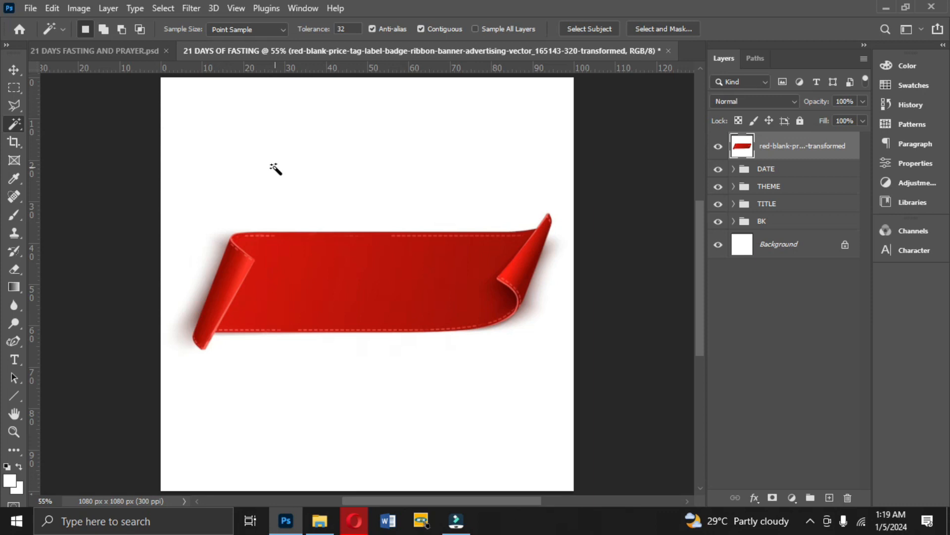
left_click(315, 174)
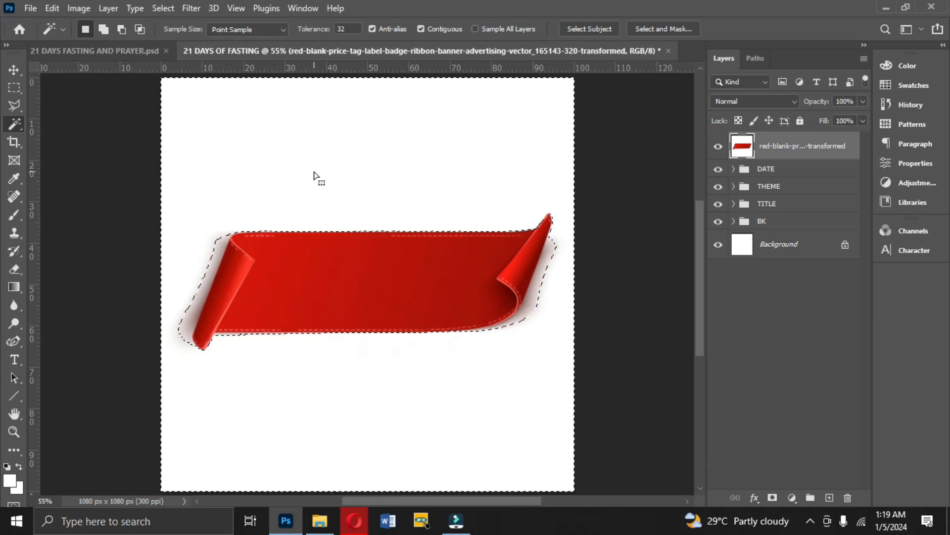
key("Delete")
Select and delete the grey shadow areas beside both curled ends of the red ribbon with the Magic Wand.
left_click(199, 299)
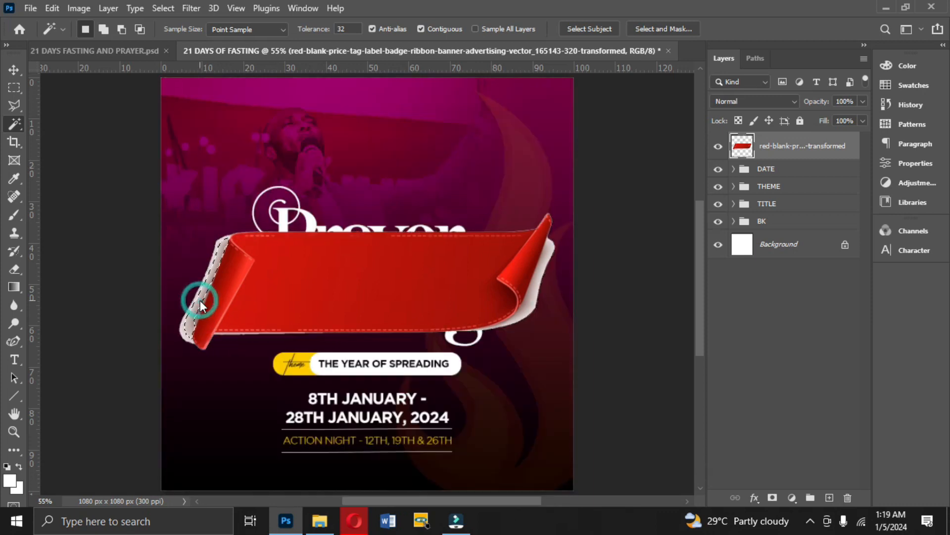
key("Delete")
key("ctrl+d")
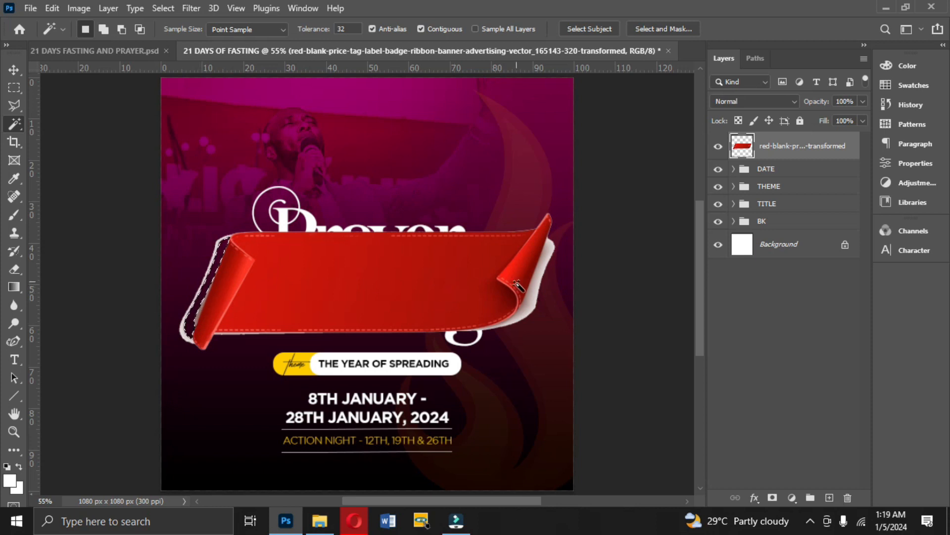
left_click(528, 290)
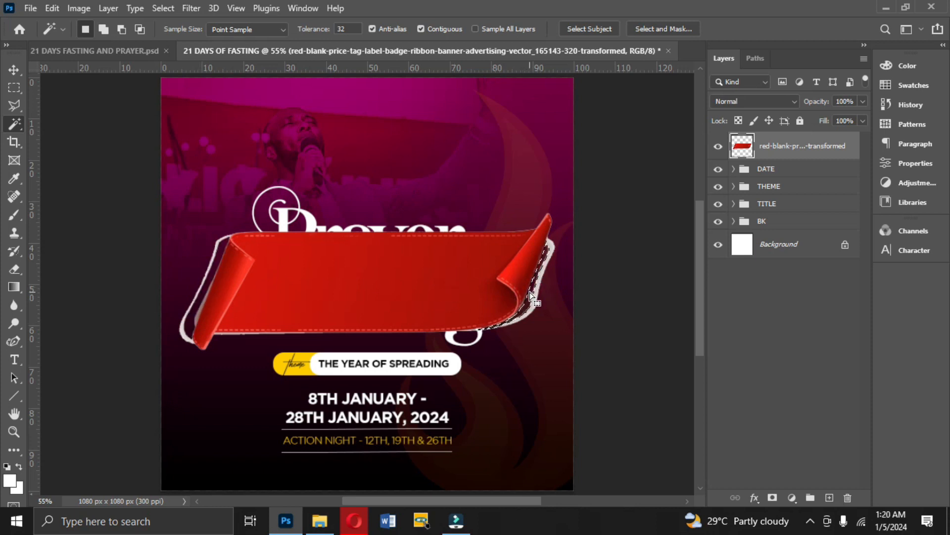
key("Delete")
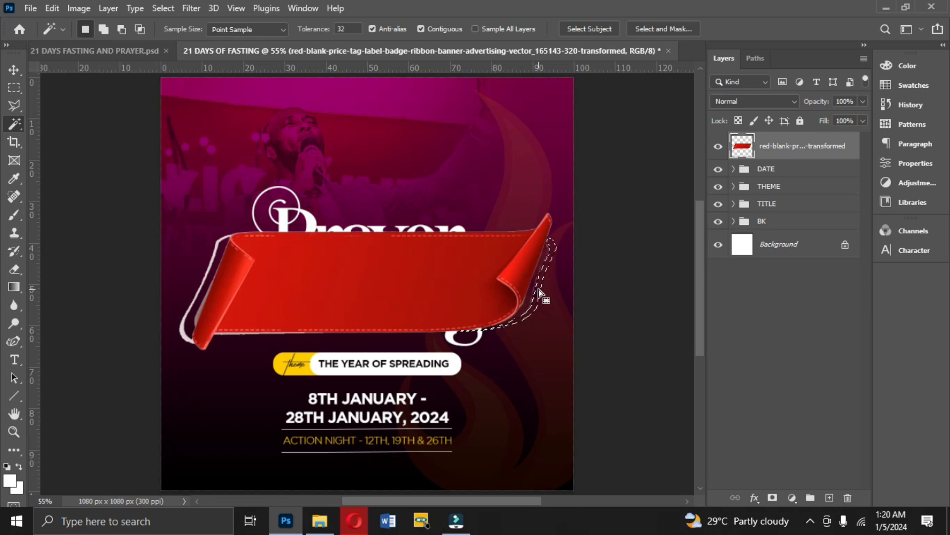
left_click(198, 299)
key("Delete")
Remove the remaining pale slivers along the ribbon's left curl and lower edge, and clear the selection.
left_click(202, 311)
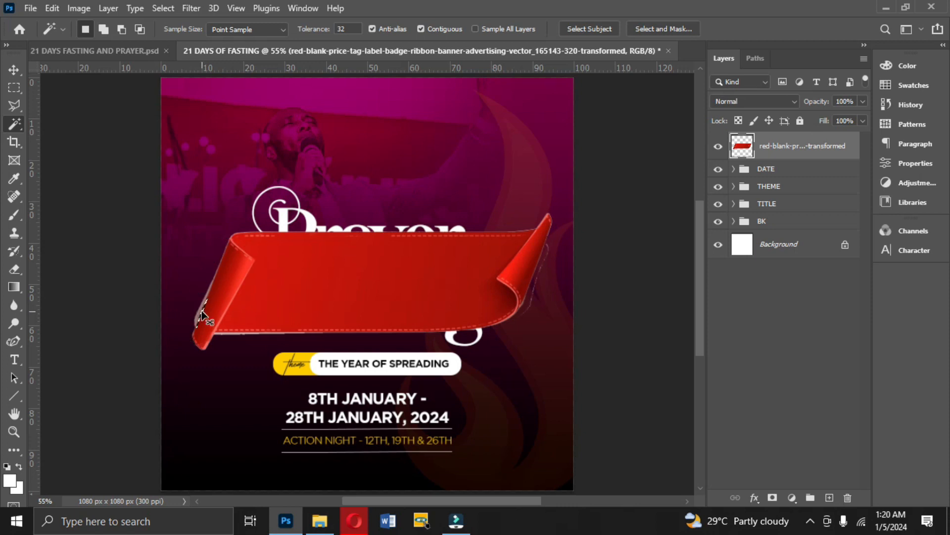
scroll(202, 316, "up", 2)
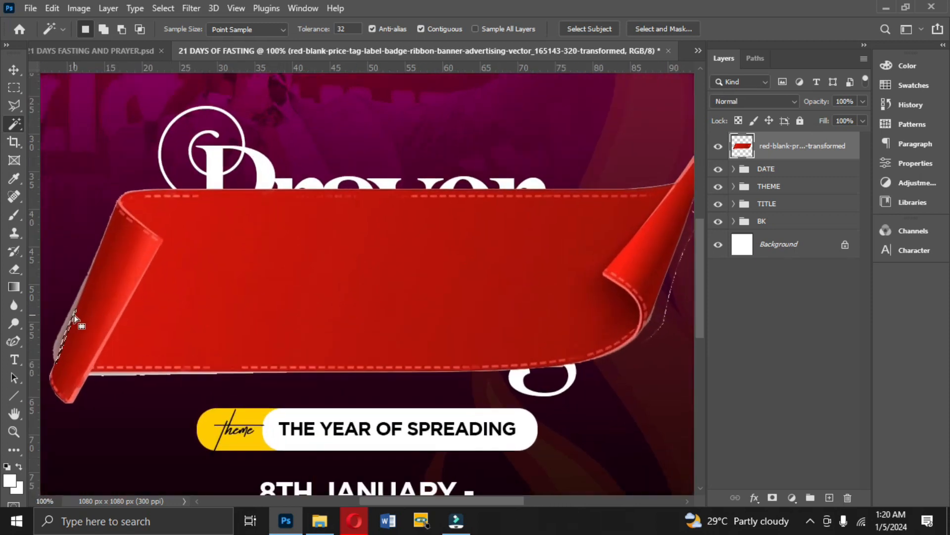
left_click(72, 314)
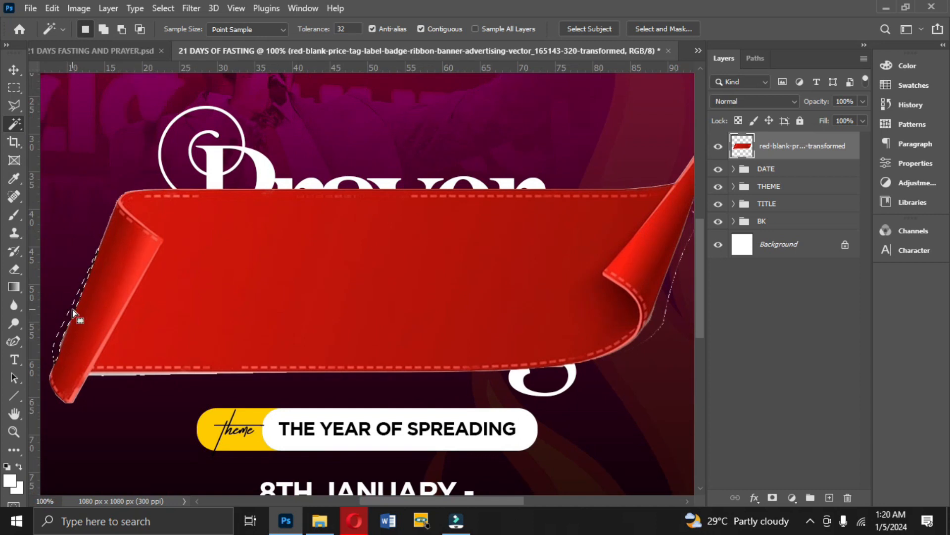
left_click(110, 376)
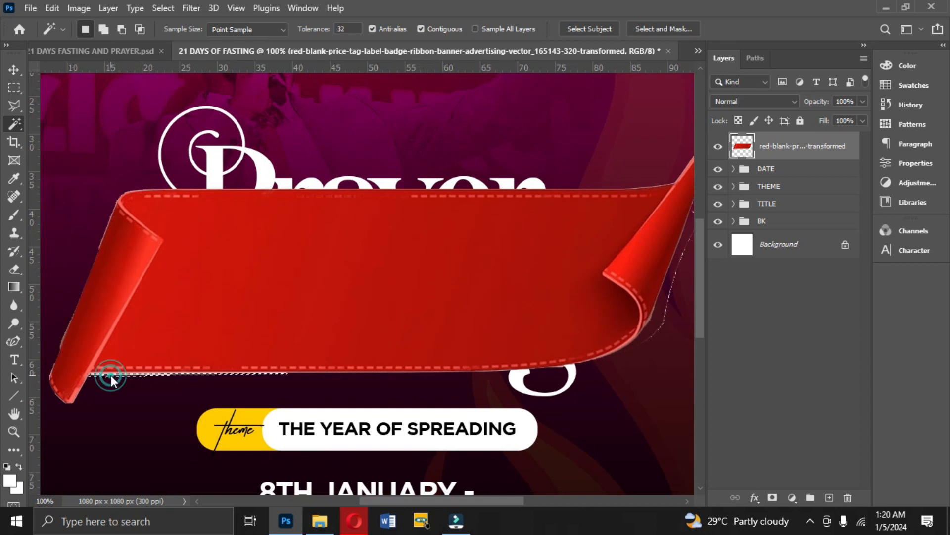
left_click(673, 296)
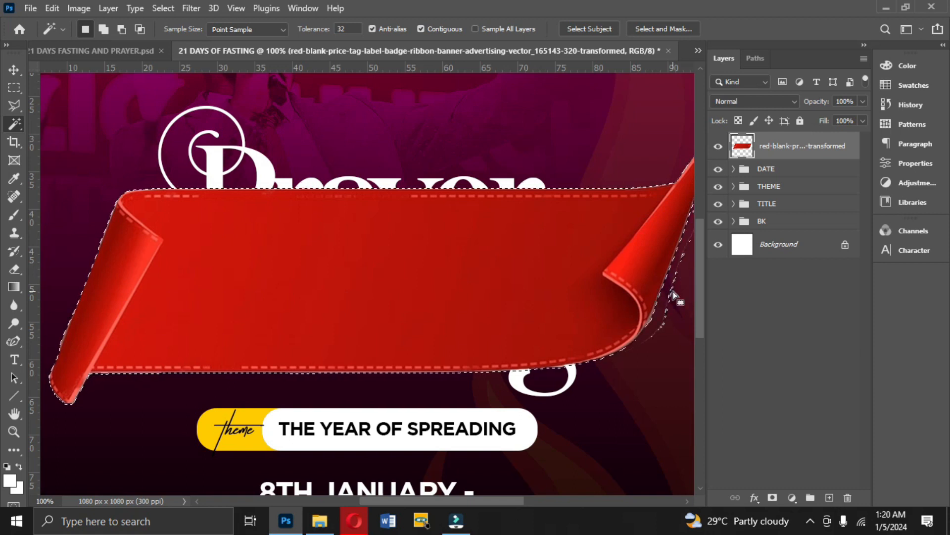
key("ctrl+d")
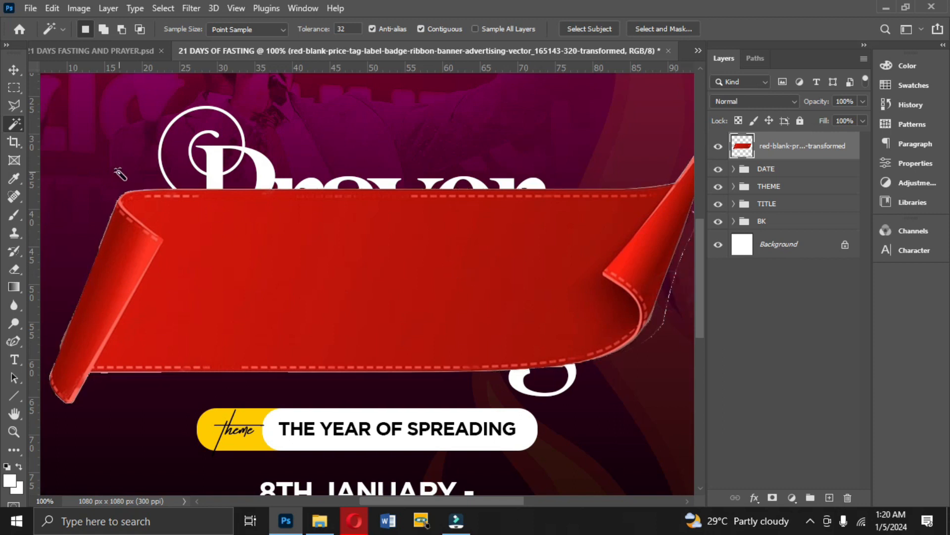
Scale the ribbon down to about 53% and move it over the word Prayer.
left_click(14, 69)
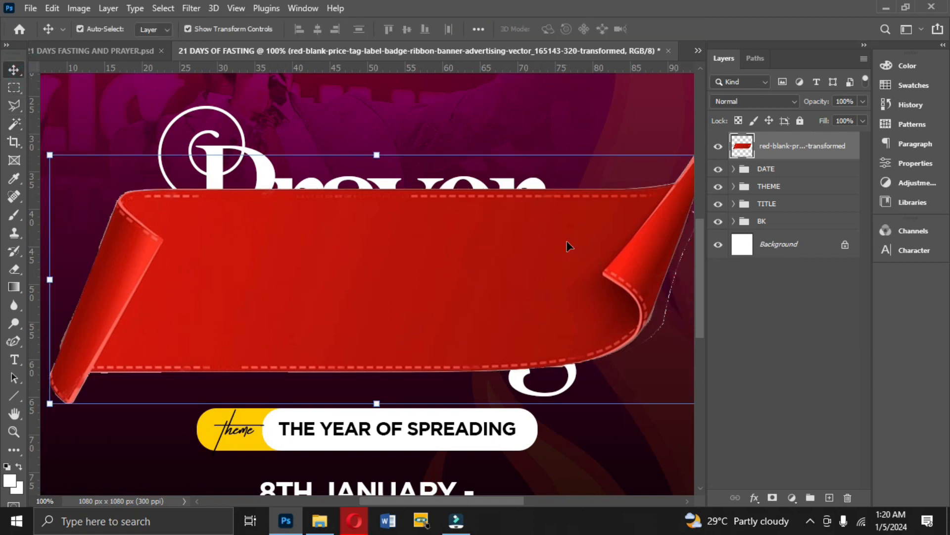
left_click_drag(377, 154, 376, 272)
left_click_drag(409, 337, 373, 227)
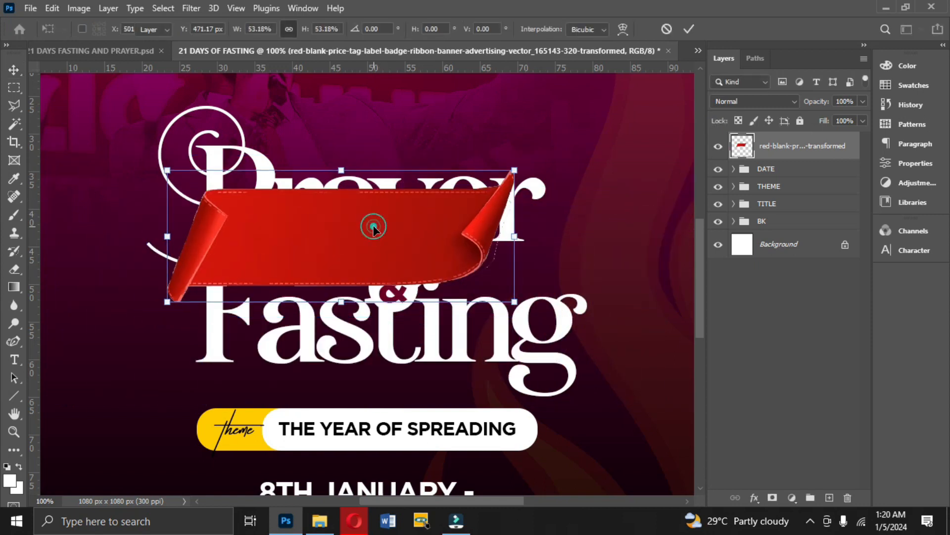
key("Return")
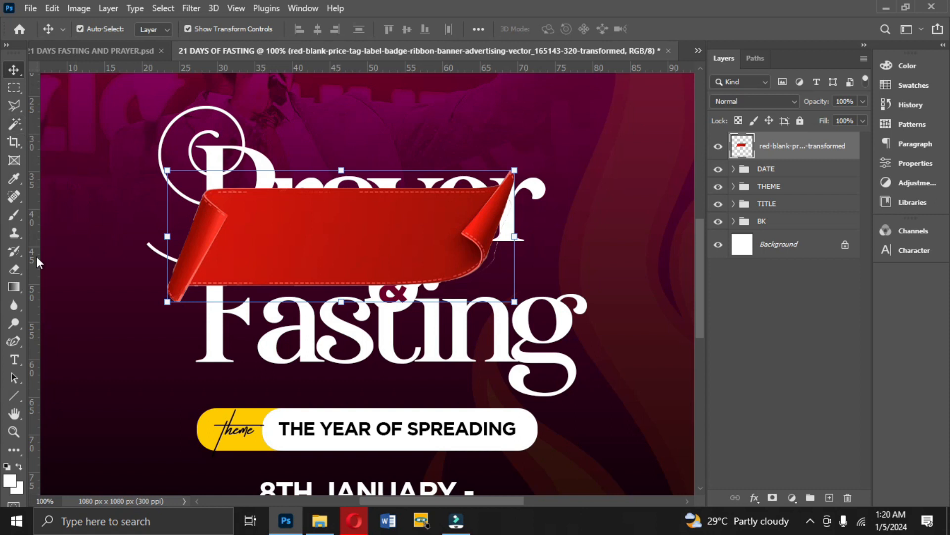
Erase the thin leftover outline beside the ribbon's right curl with the Eraser, using small brush sizes of 30 and 15 px.
left_click(15, 271)
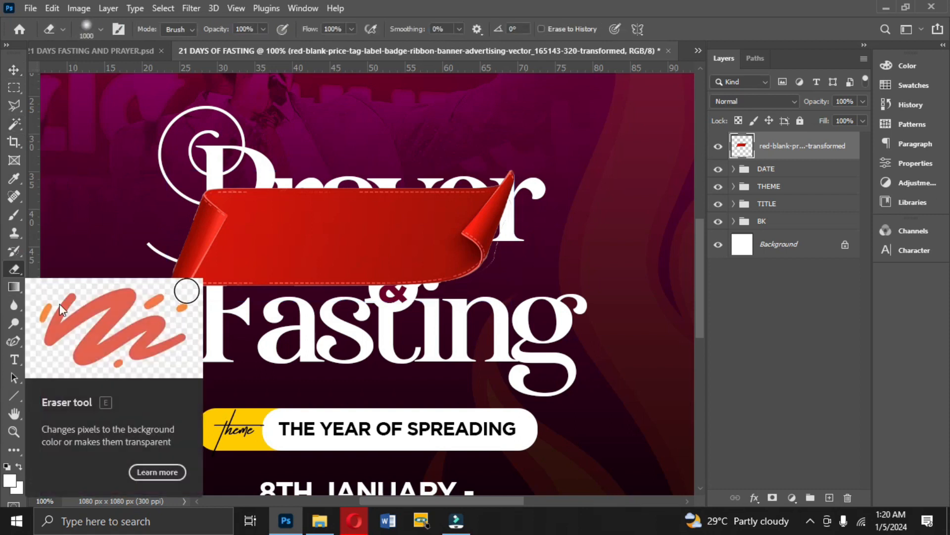
key("bracketleft")
key("bracketleft")
key("bracketleft")
key("bracketleft")
key("bracketleft")
key("bracketleft")
key("bracketleft")
key("bracketleft")
key("bracketleft")
key("bracketleft")
key("bracketleft")
key("bracketleft")
key("bracketleft")
key("bracketleft")
key("bracketleft")
key("bracketleft")
key("bracketleft")
key("bracketleft")
key("bracketleft")
key("bracketleft")
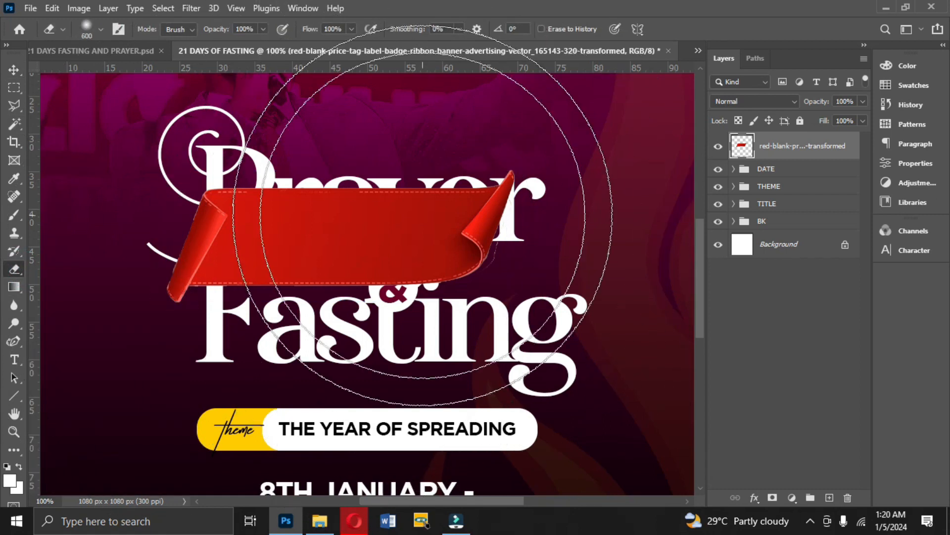
key("bracketright")
key("bracketright")
key("bracketright")
key("ctrl+plus")
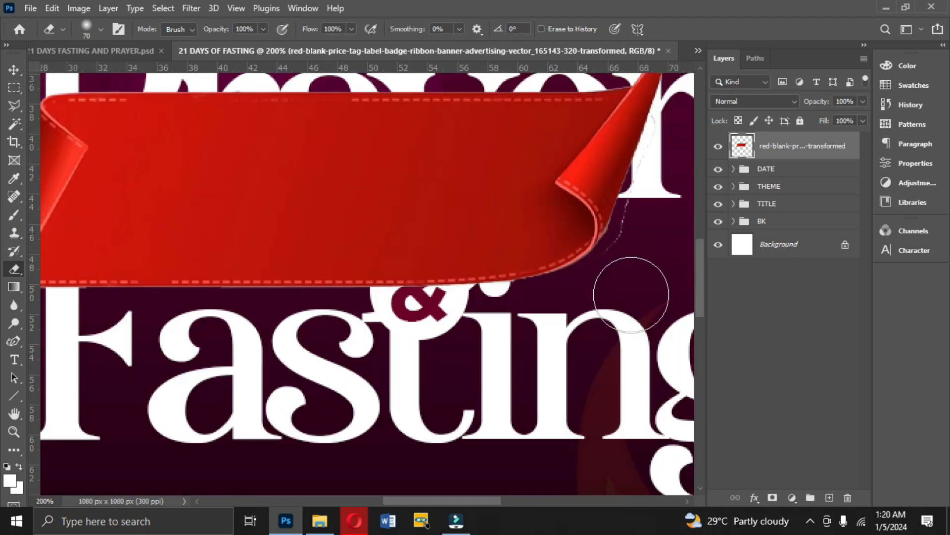
key("bracketleft")
key("bracketleft")
key("bracketleft")
key("bracketleft")
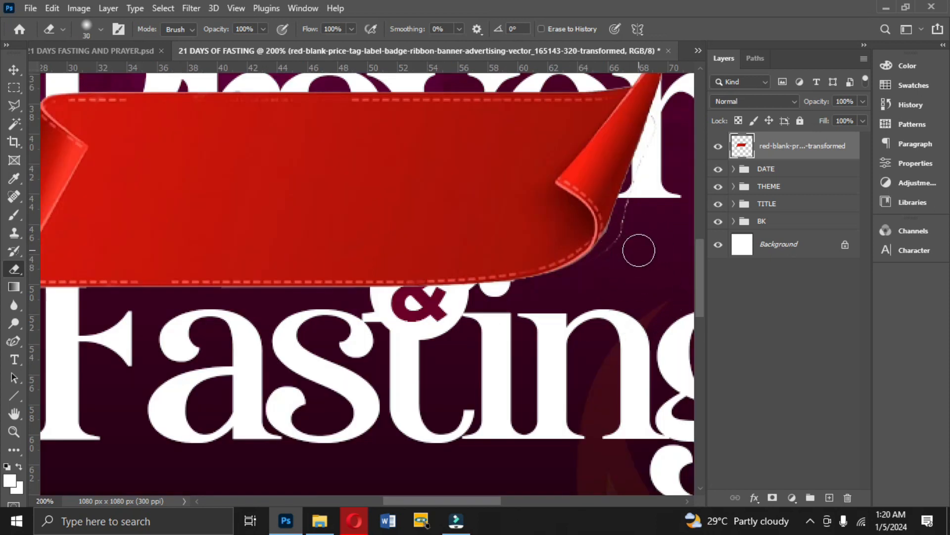
mouse_move(638, 250)
left_mouse_down()
mouse_move(624, 254)
mouse_move(670, 98)
left_mouse_up()
key("bracketleft")
key("bracketleft")
key("bracketleft")
left_click_drag(636, 212, 639, 182)
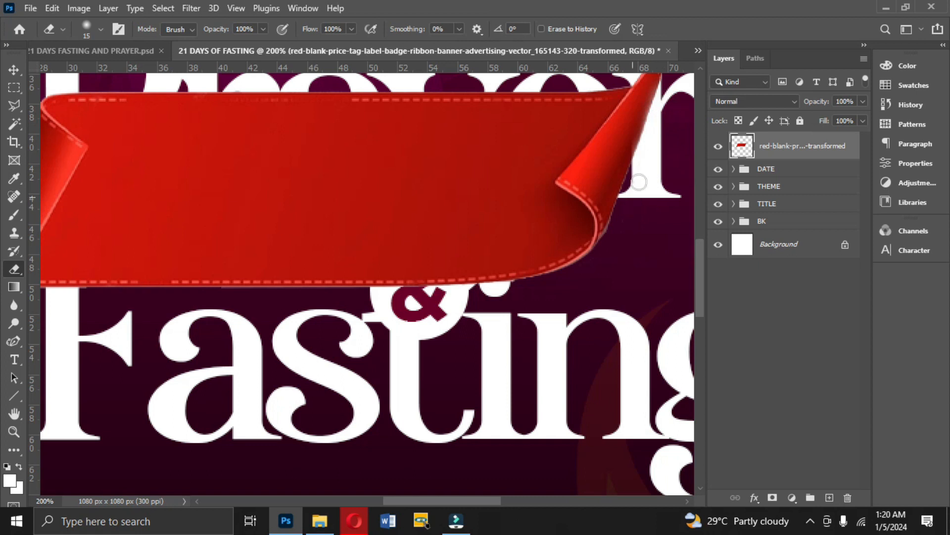
left_click_drag(404, 497, 366, 500)
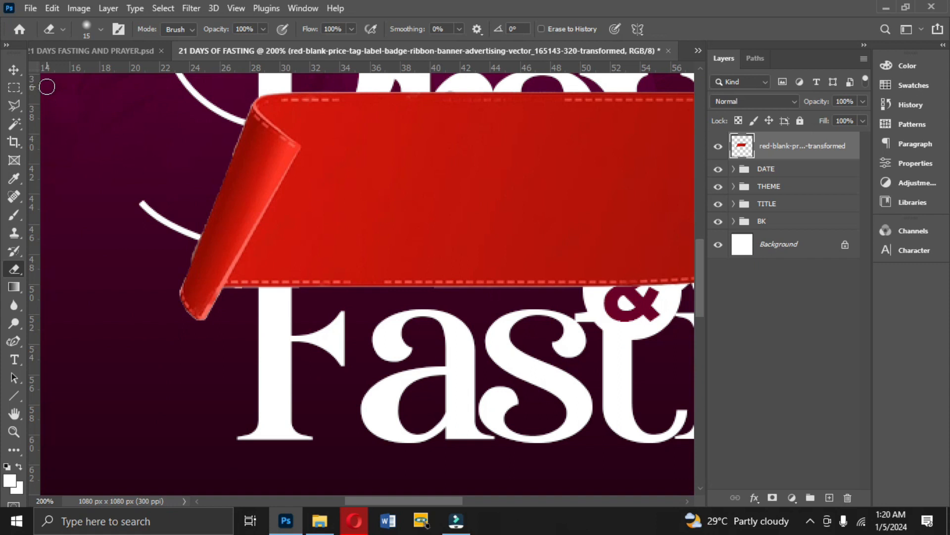
Shrink the ribbon further and place it just above the word Prayer in the title.
left_click(14, 69)
key("ctrl+minus")
key("ctrl+minus")
key("ctrl+minus")
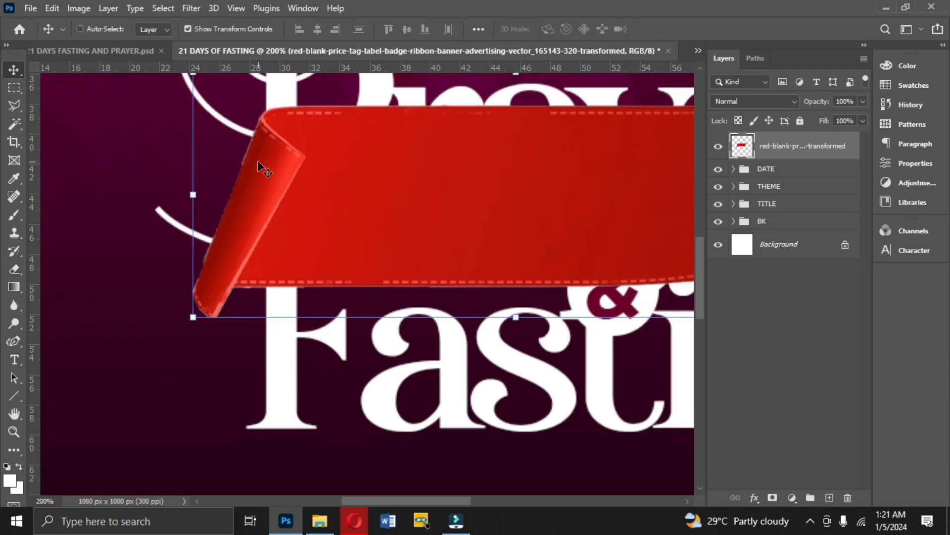
left_click_drag(424, 295, 451, 192)
key("Return")
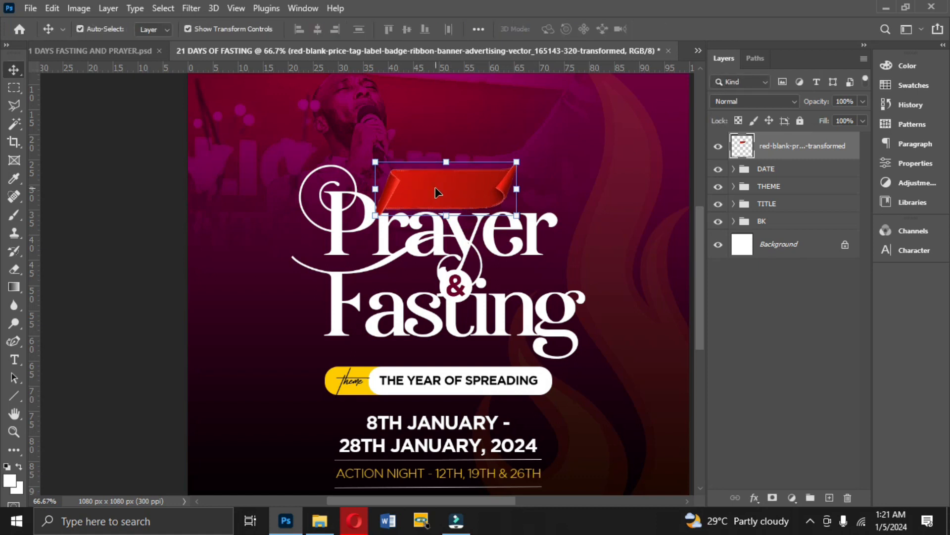
Add a white text layer reading "21 days" in the open area above the ribbon.
left_click(14, 359)
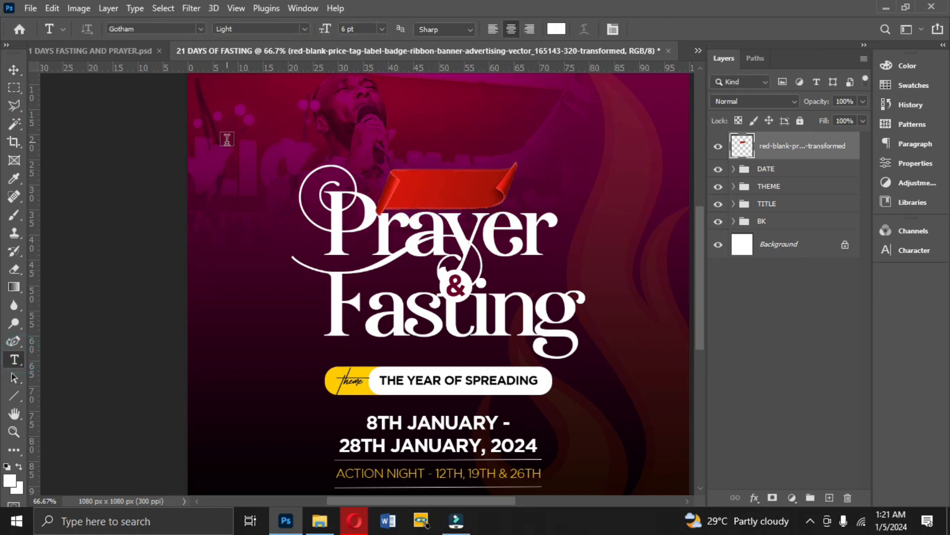
left_click(493, 91)
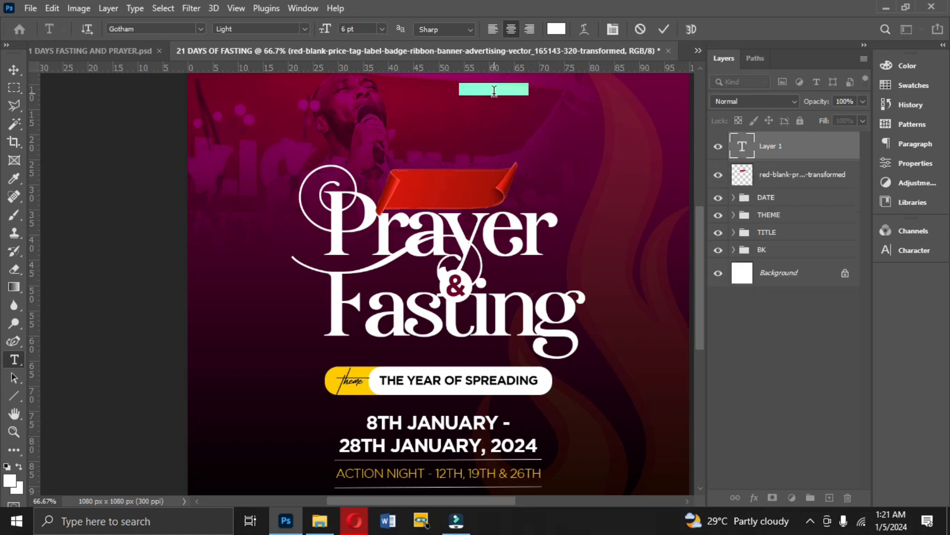
type("21days")
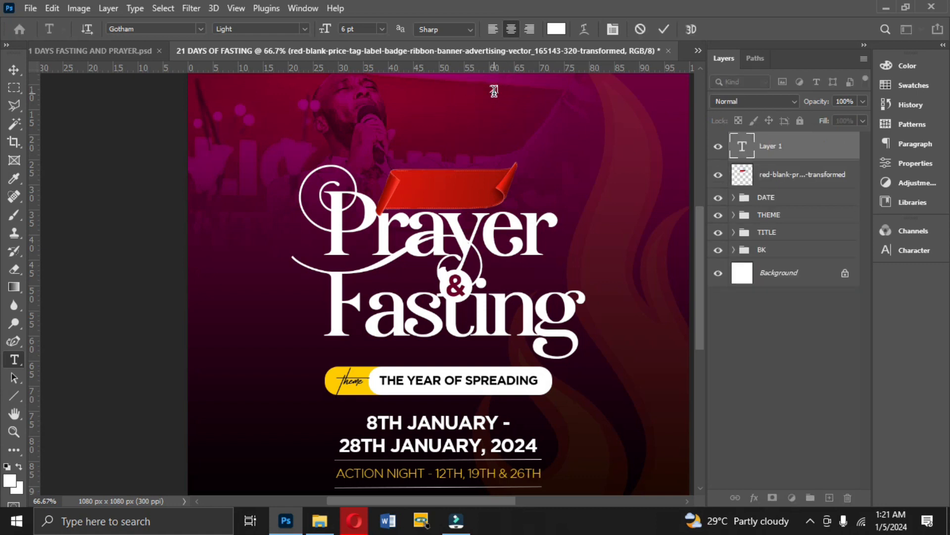
left_click(664, 30)
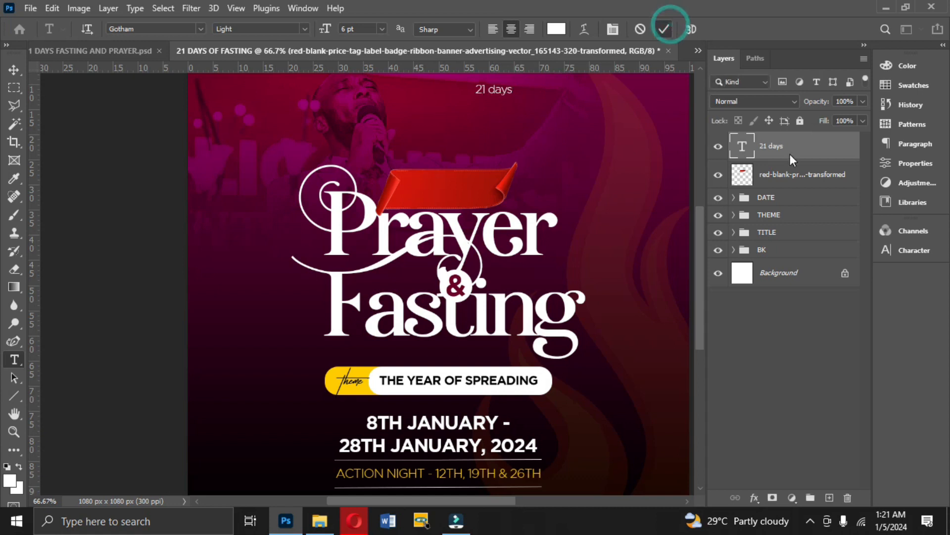
Change the font of the "21 days" text to Gotham Black Regular.
left_click(916, 248)
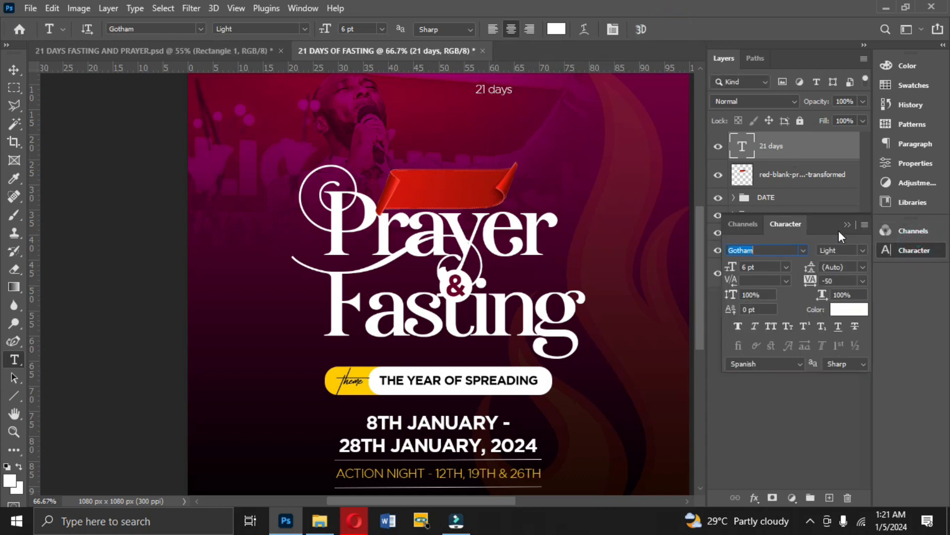
left_click(861, 250)
left_click(858, 332)
left_click(800, 244)
type("Gotham Black")
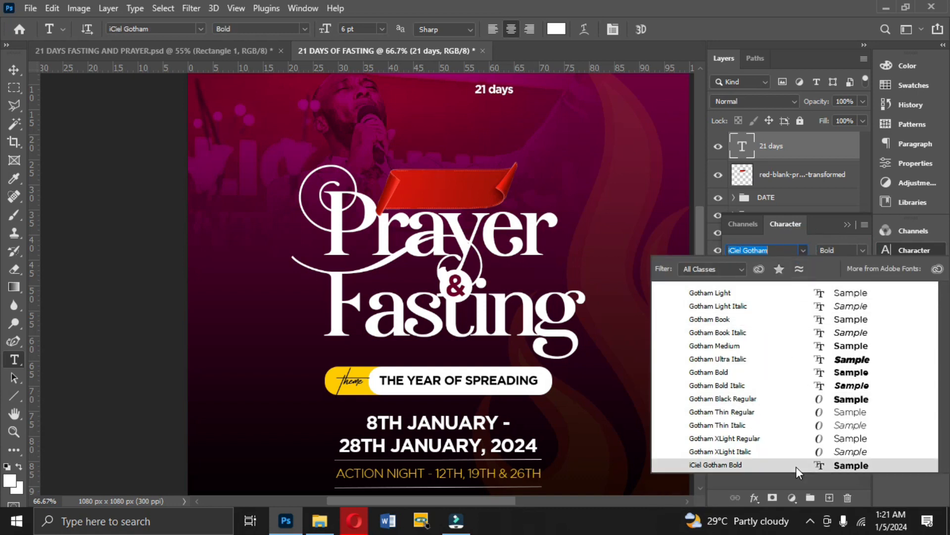
left_click(774, 405)
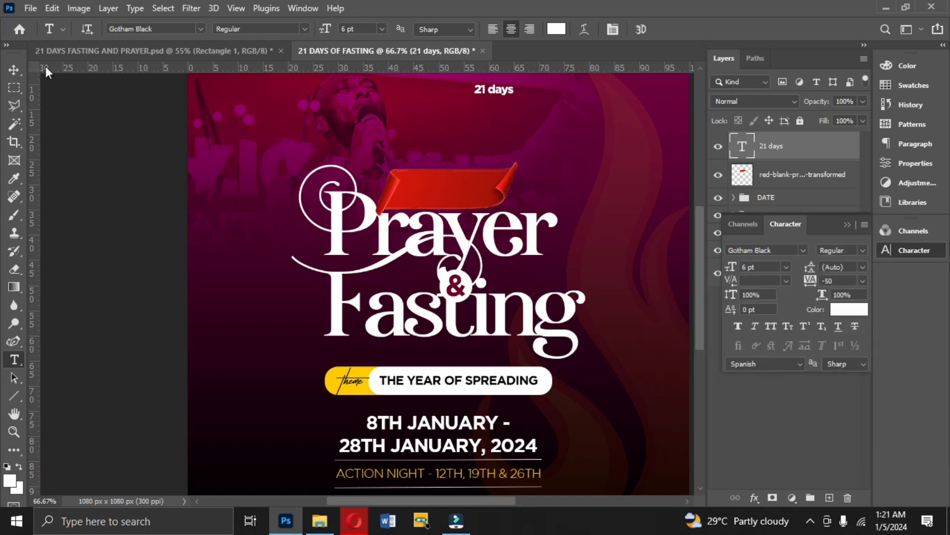
Place the "21 days" text on the red ribbon and set its font size to 11 pt.
left_click(14, 69)
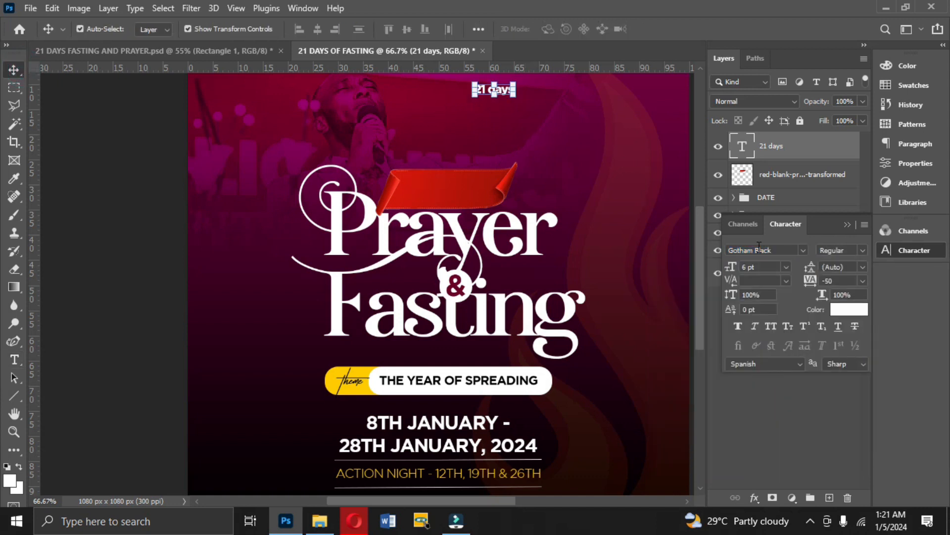
left_click(786, 267)
left_click(762, 329)
left_click_drag(513, 95, 462, 199)
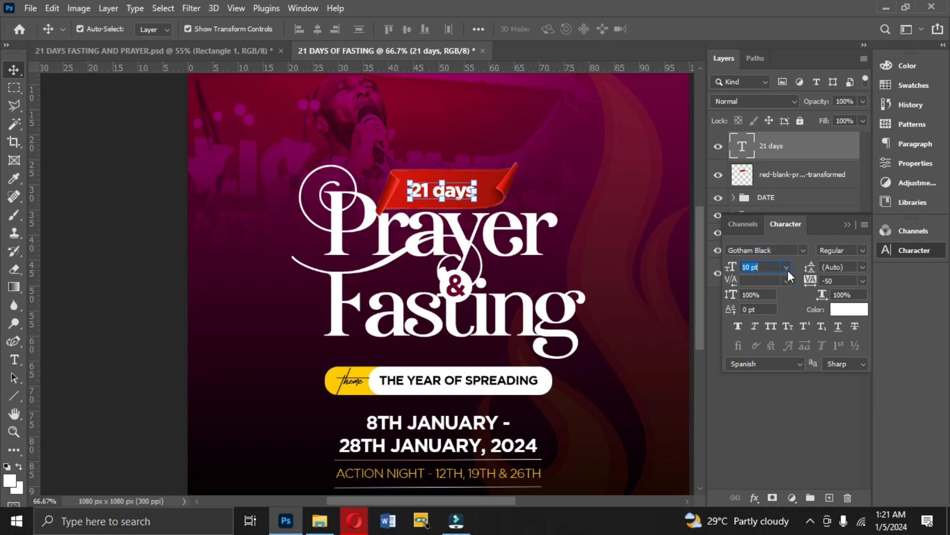
left_click(787, 268)
left_click(771, 341)
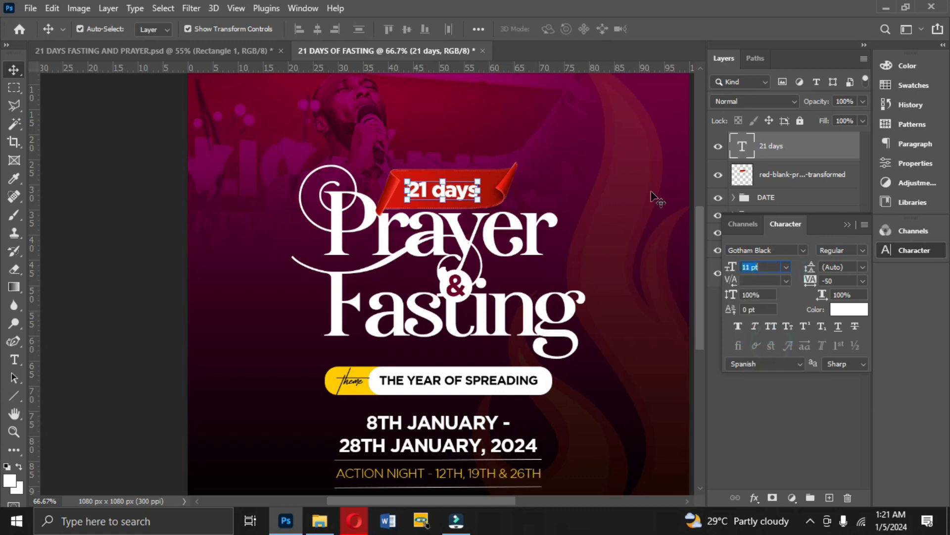
Scale down the red ribbon so it fits more closely around the "21 days" text.
left_click(750, 182)
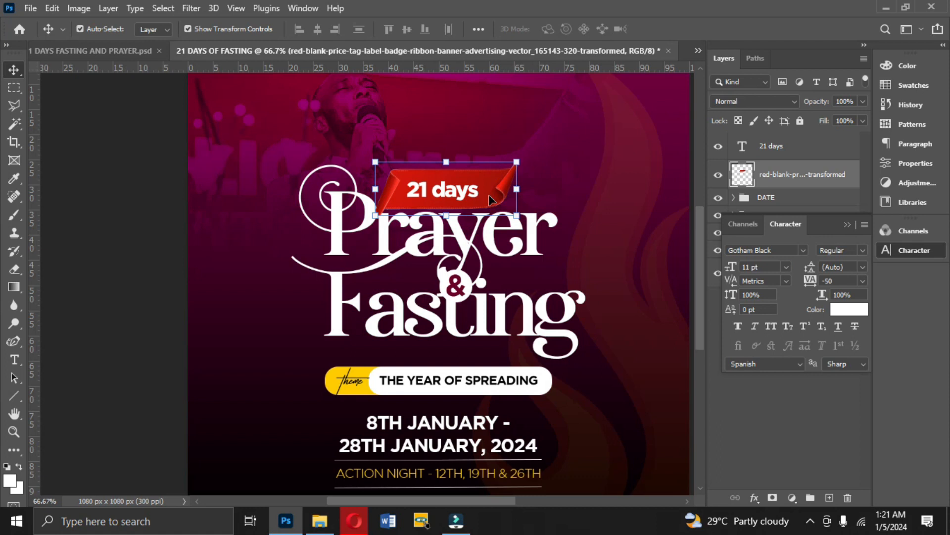
left_click_drag(518, 191, 500, 177)
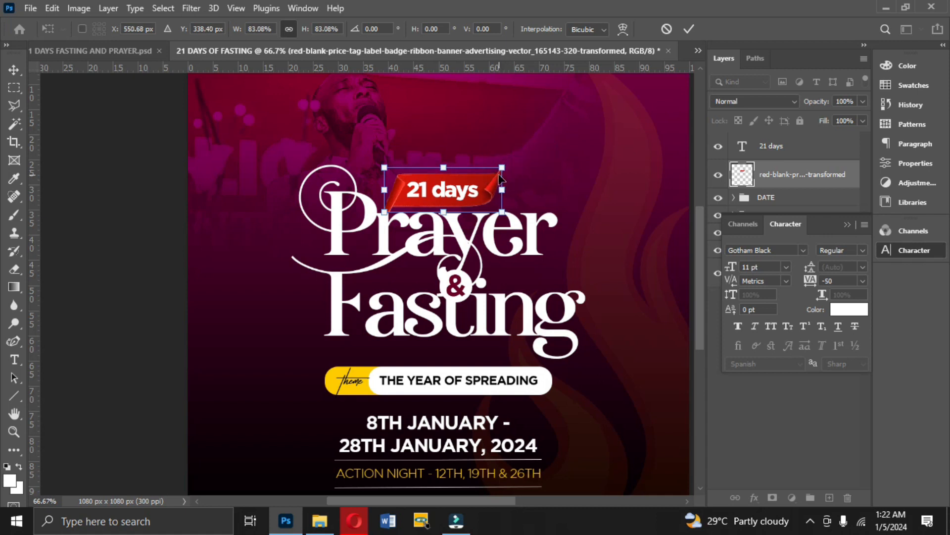
left_click_drag(380, 172, 387, 173)
double_click(439, 188)
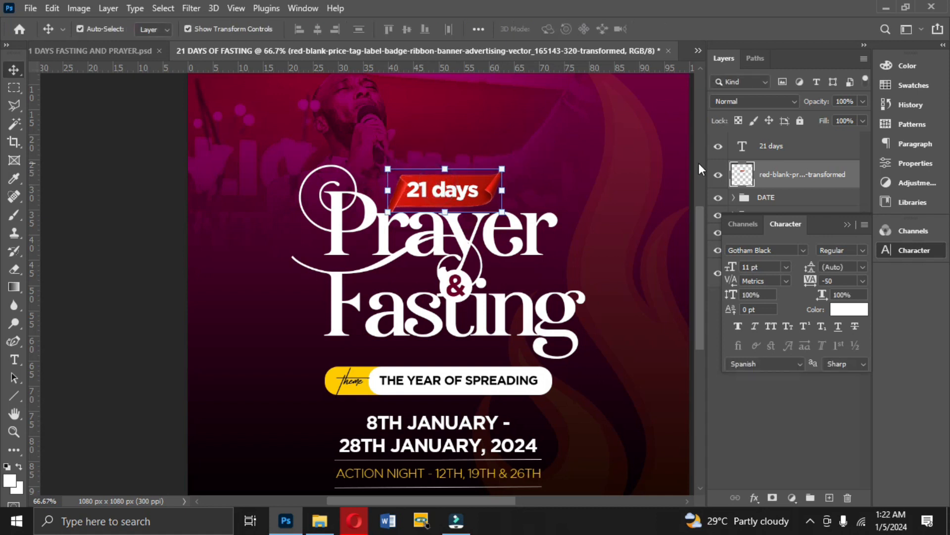
Align the "21 days" text and the red ribbon to each other's vertical and horizontal centers, leaving both layers deselected.
left_click(784, 146, "shift")
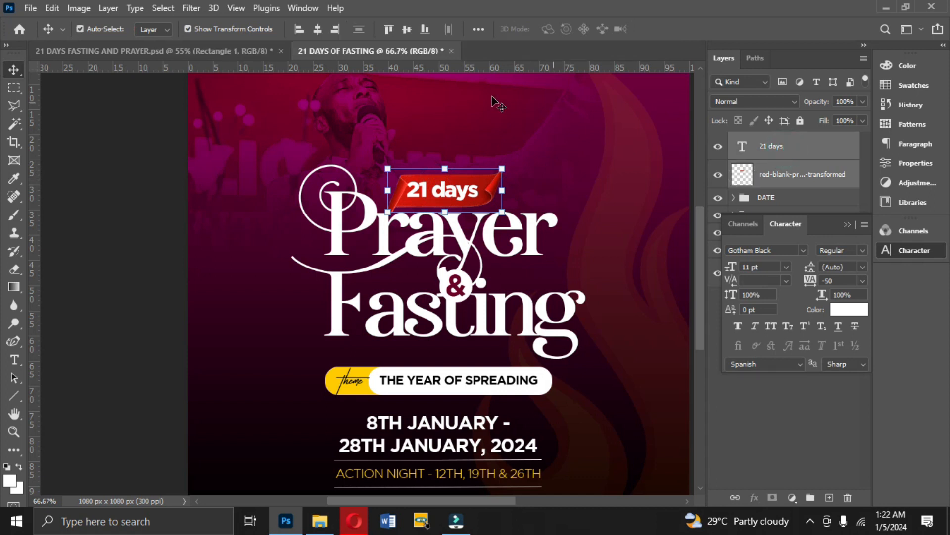
left_click(407, 30)
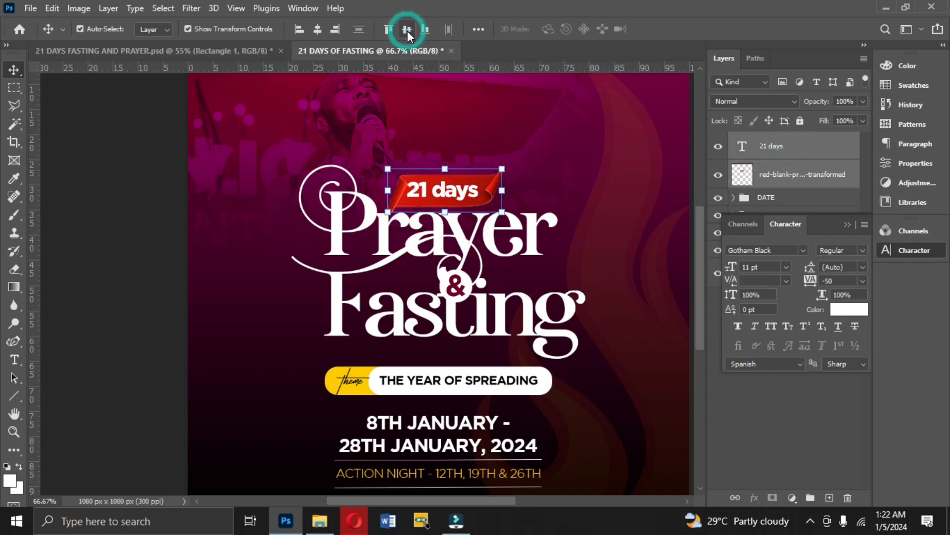
left_click(319, 29)
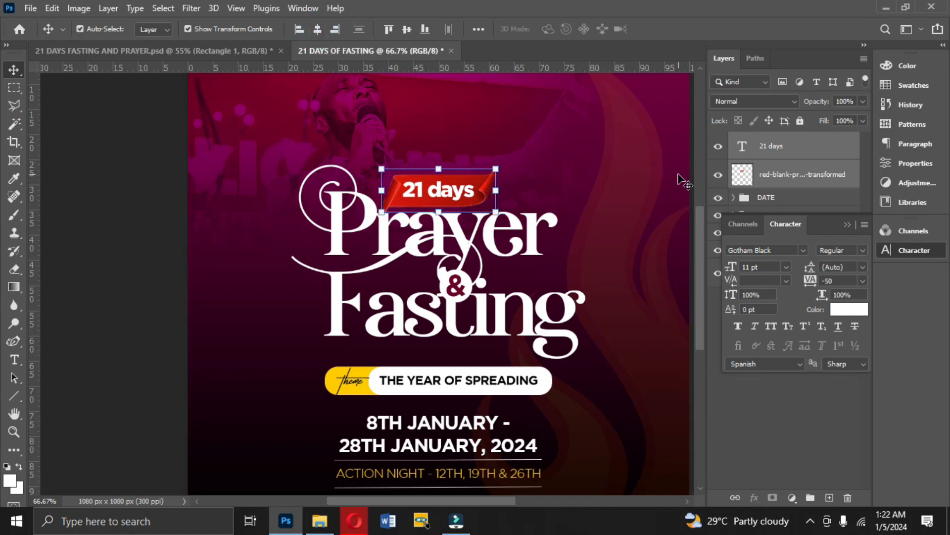
key("ctrl+0")
left_click(635, 185, "ctrl")
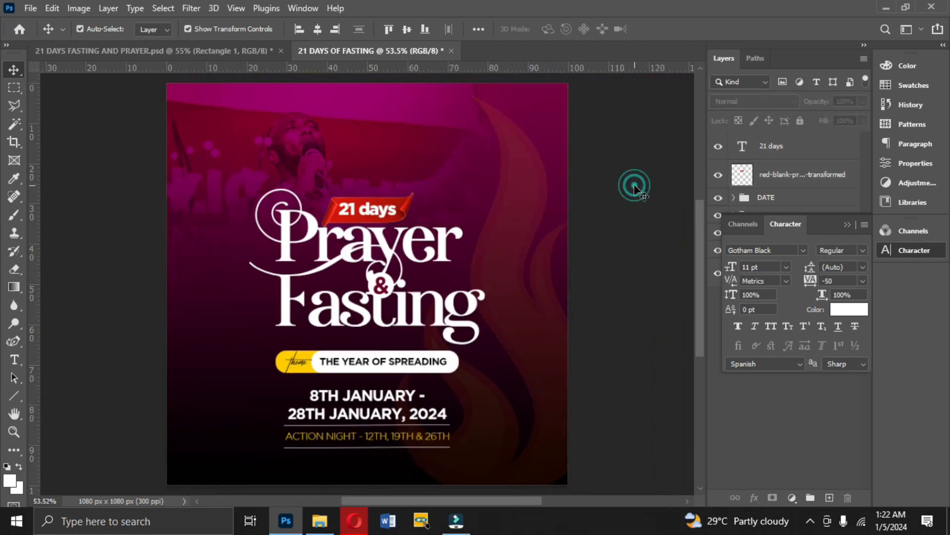
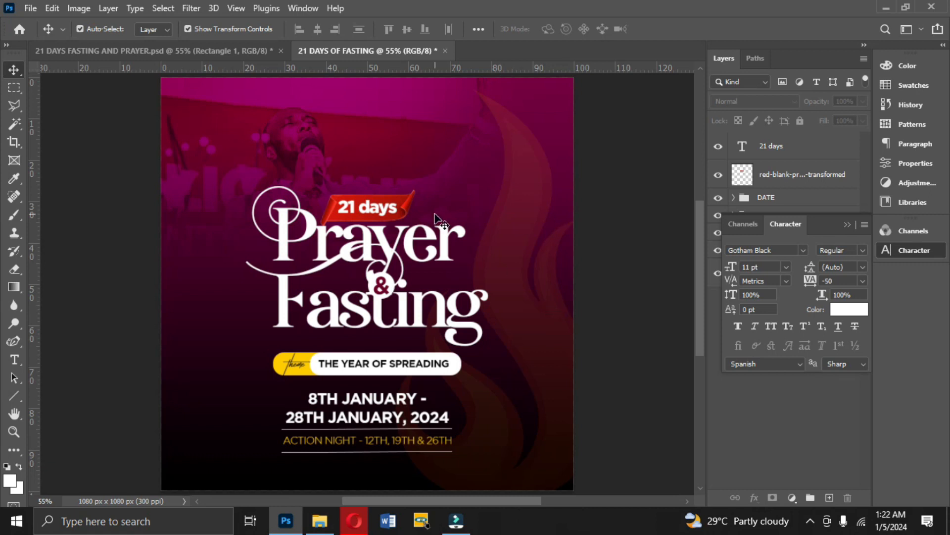
Remove the left vertical guide from the reference flyer 21 DAYS FASTING AND PRAYER.psd and return to the working flyer.
left_click(214, 54)
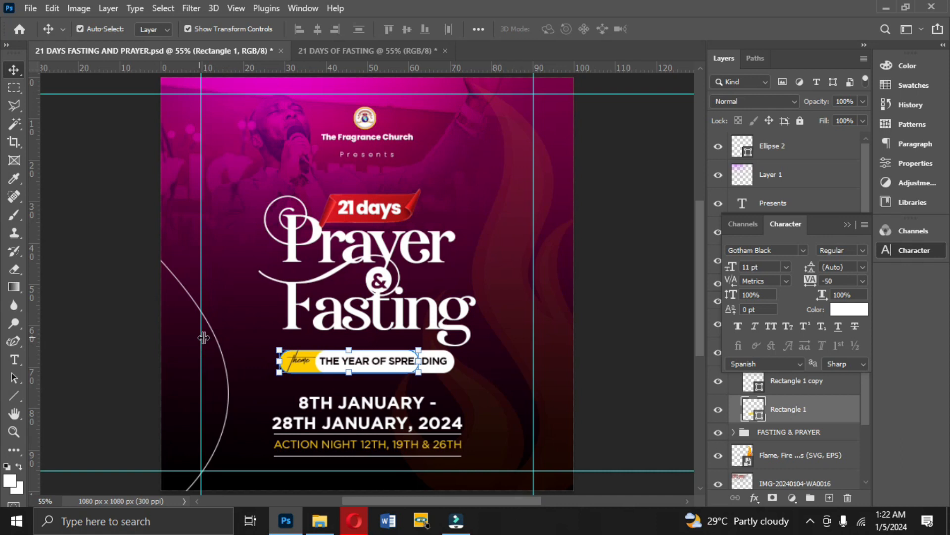
left_click_drag(203, 340, 33, 319)
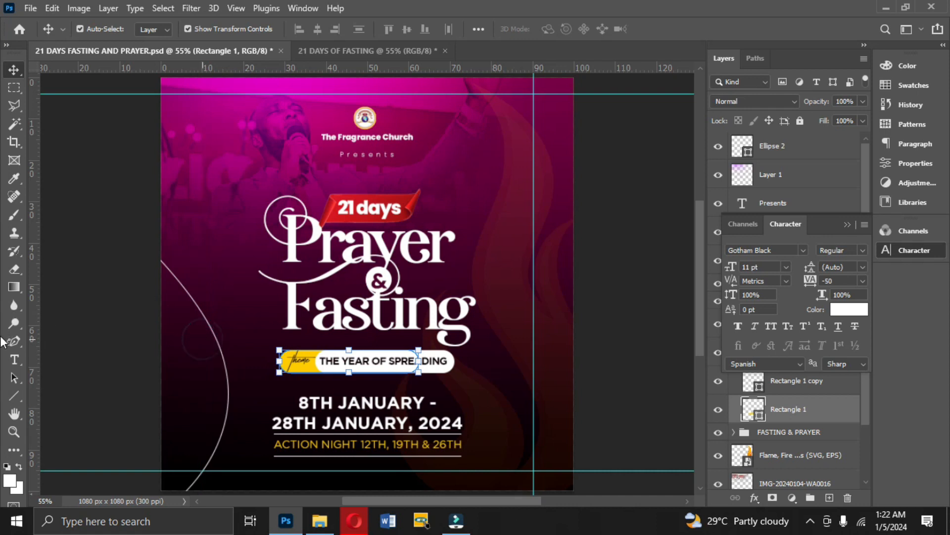
left_click(341, 54)
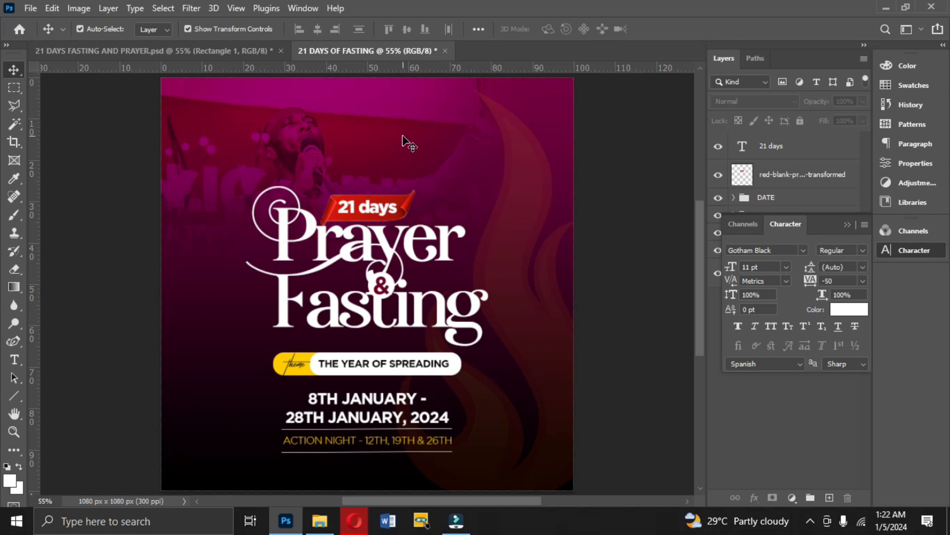
left_click(846, 226)
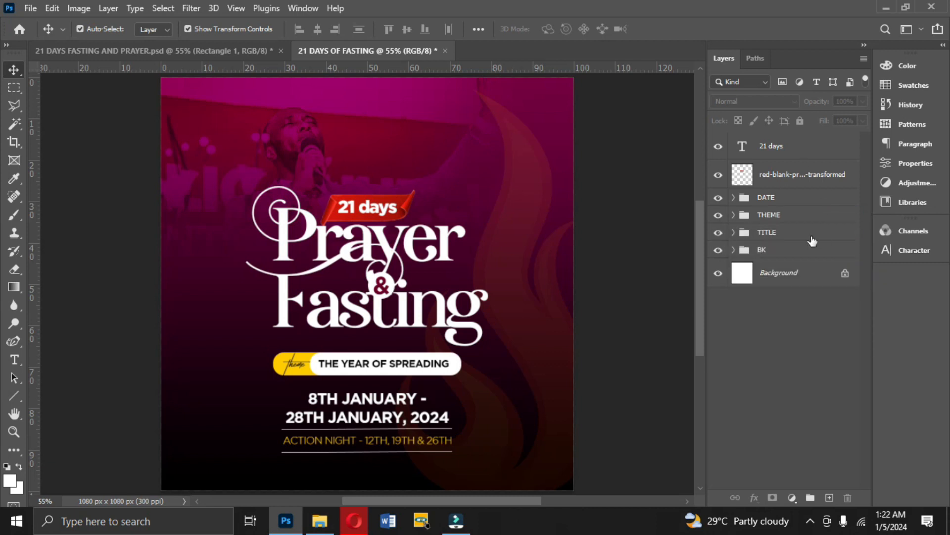
Add a new layer on top and set the Brush color to #ffcb00, sampled from the yellow theme badge.
left_click(829, 497)
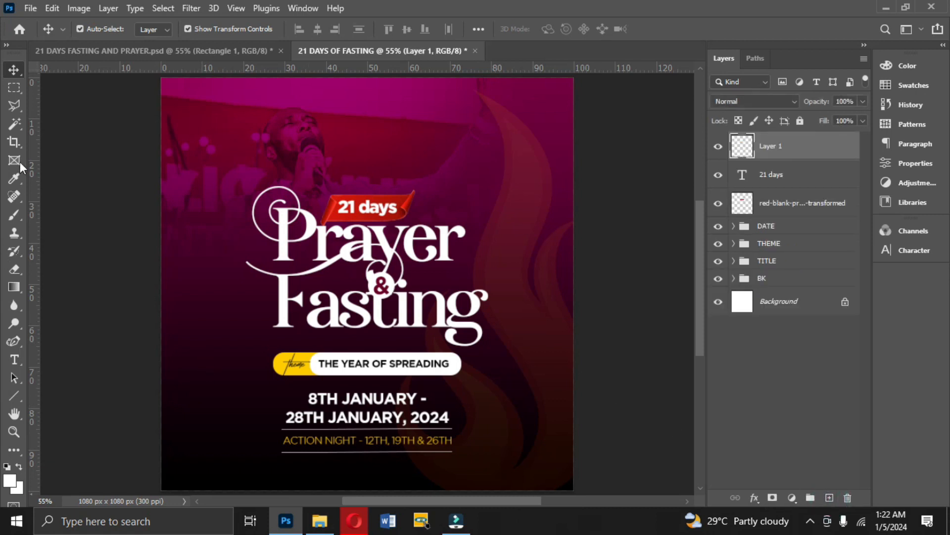
left_click(14, 215)
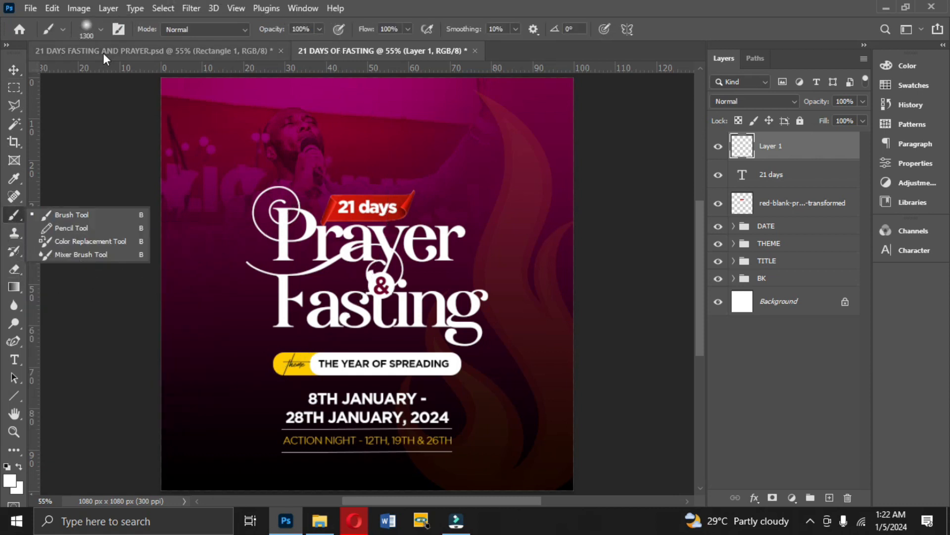
left_click(9, 479)
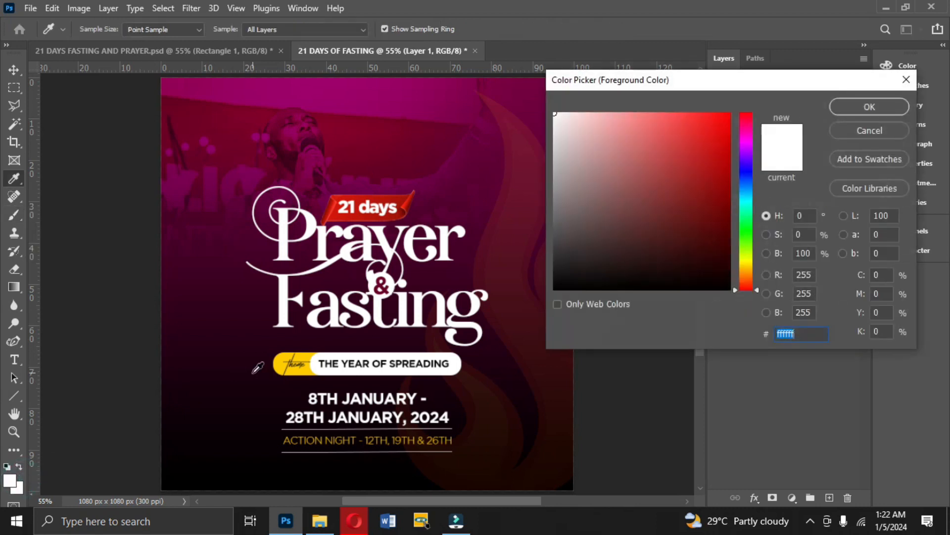
left_click(298, 369)
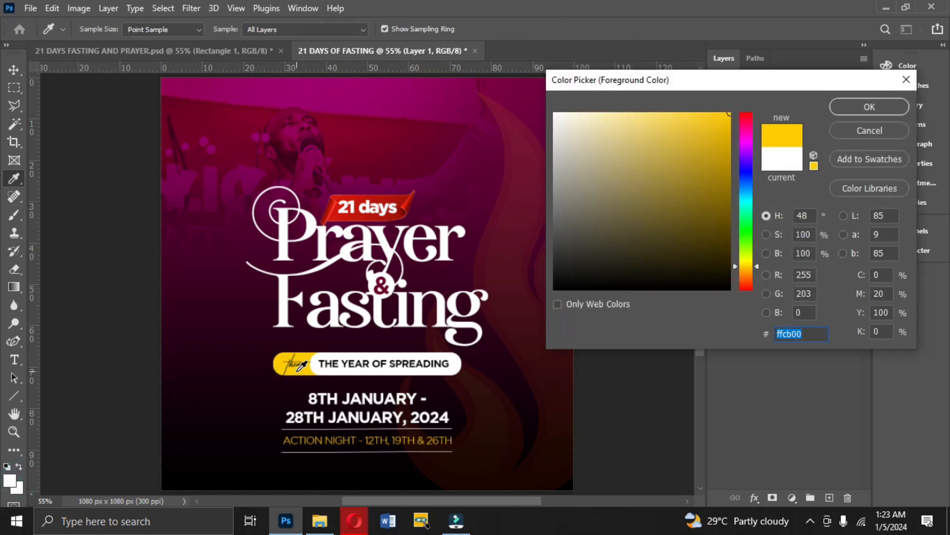
left_click(843, 105)
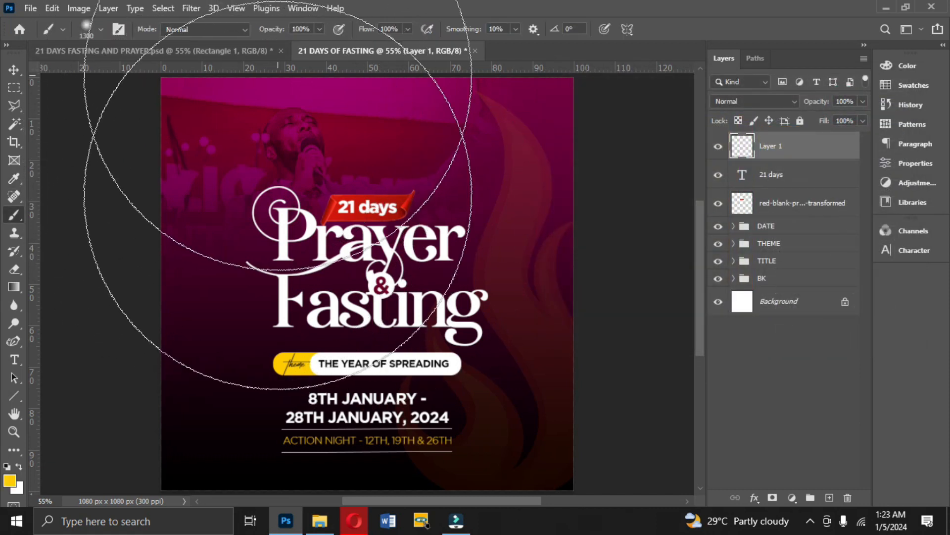
Paint a single soft 1300 px yellow brush dab centered just above the canvas's top edge, left of the middle.
scroll(279, 148, "down", 2)
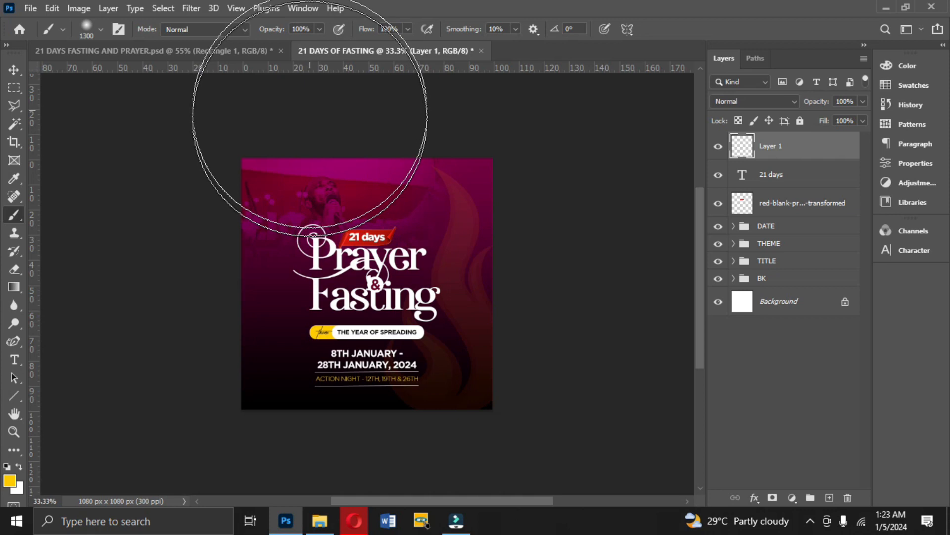
left_click(310, 114)
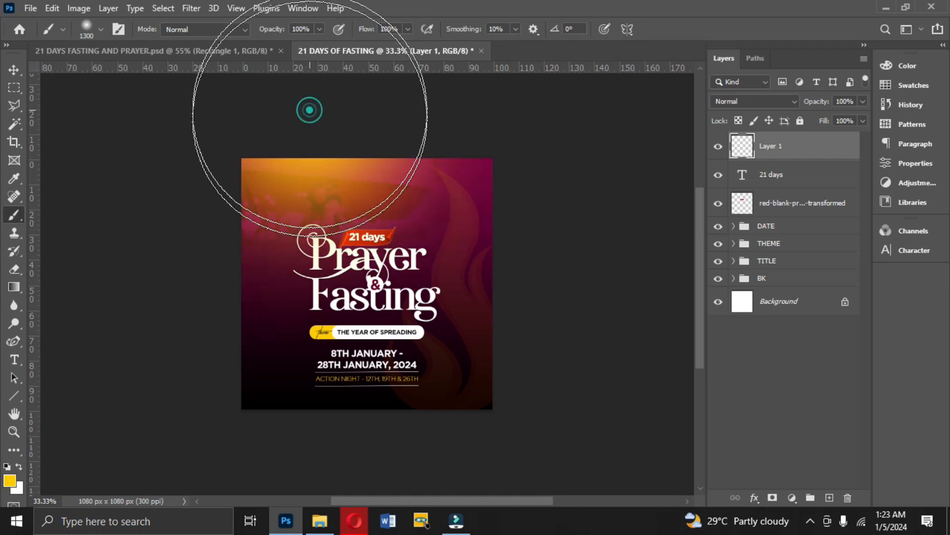
left_click(13, 67)
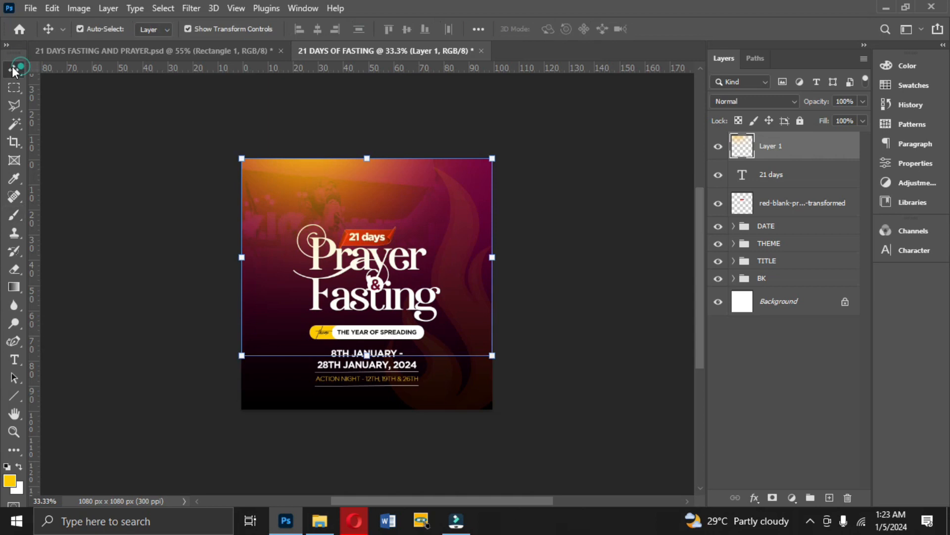
key("ctrl+plus")
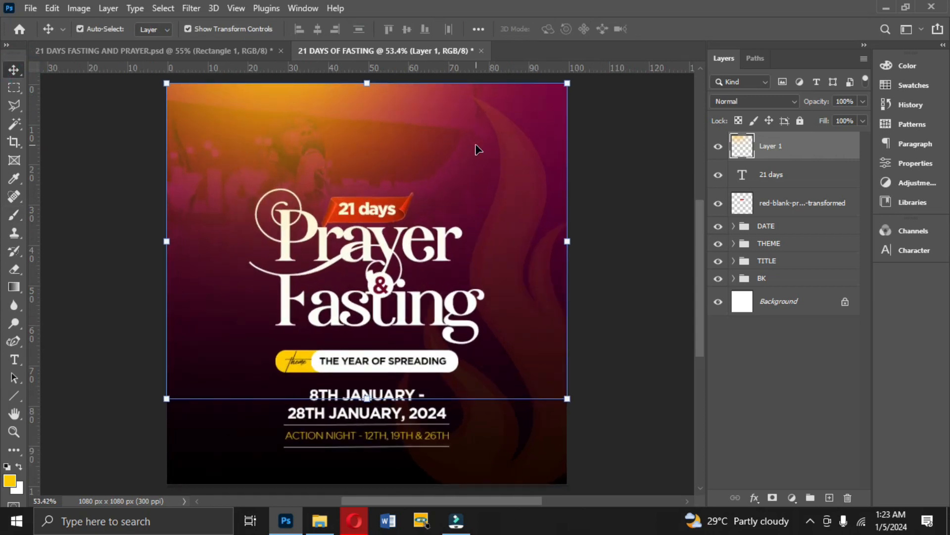
Set the blend mode of the yellow glow layer to Screen.
left_click(732, 103)
left_click(732, 103)
left_click(732, 102)
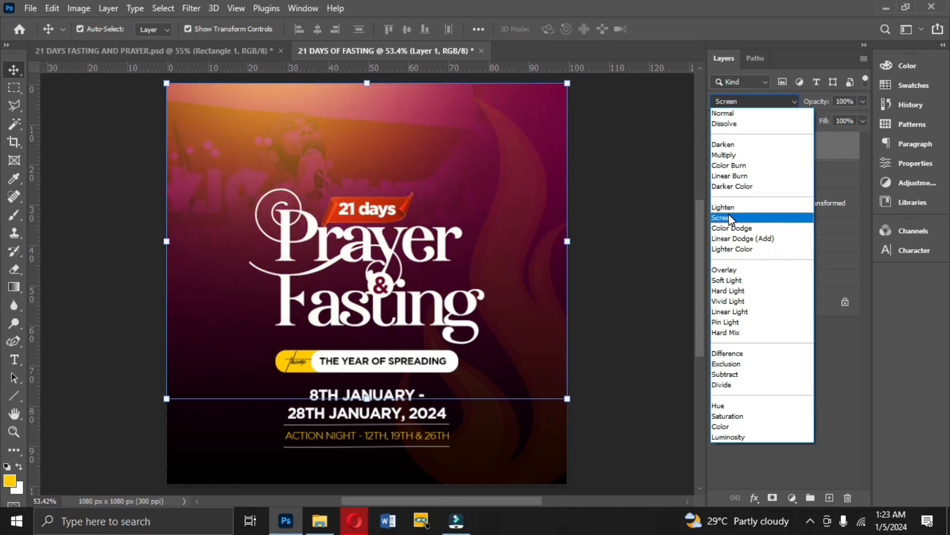
left_click(729, 218)
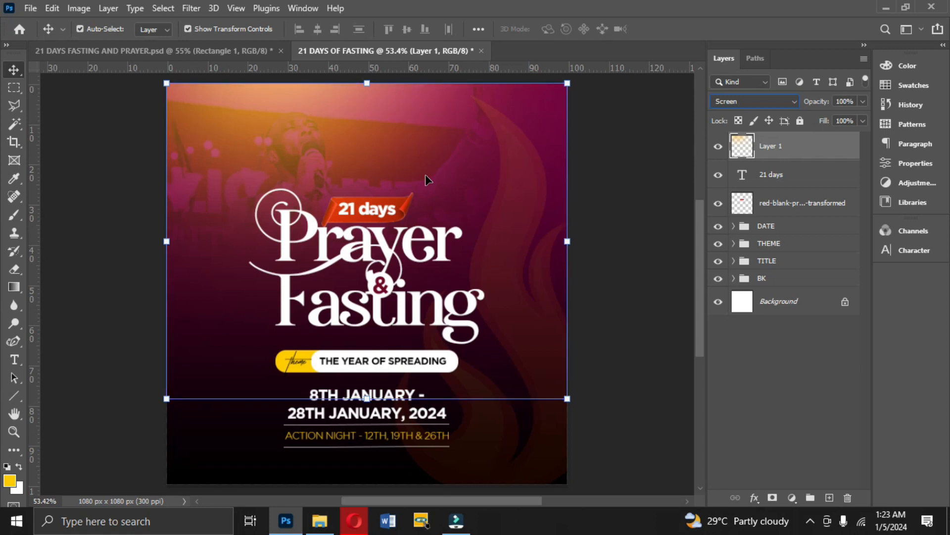
Shift the glow layer's hue to -110 with Hue/Saturation to turn it magenta.
key("ctrl+u")
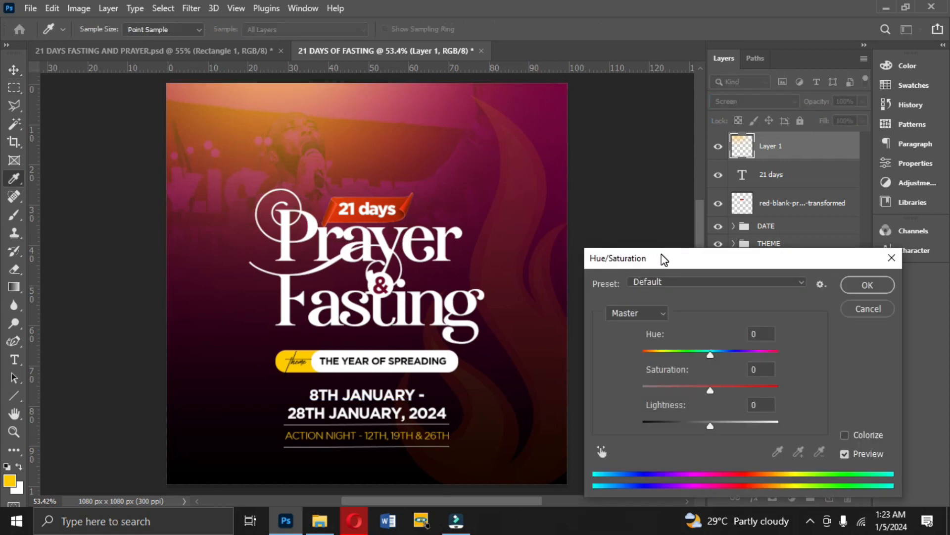
left_click_drag(663, 259, 663, 145)
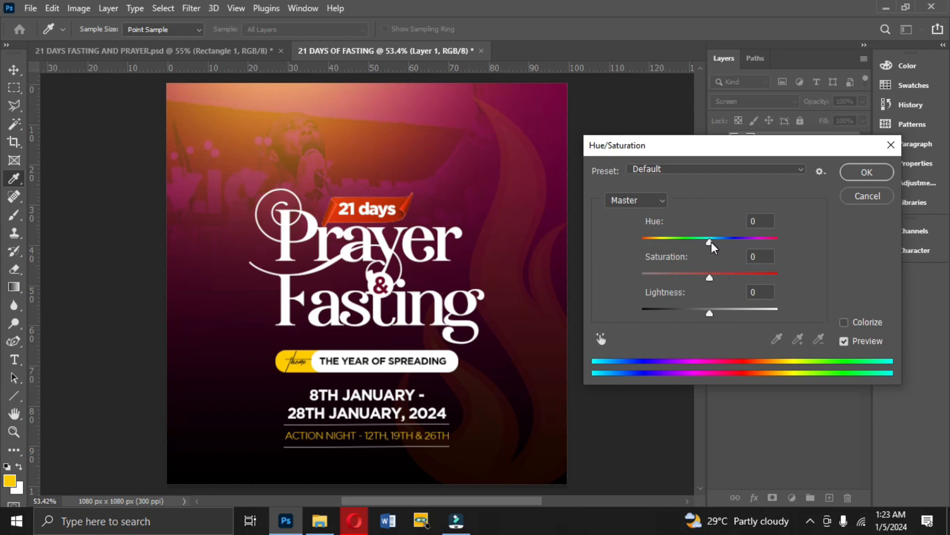
left_click_drag(711, 242, 661, 248)
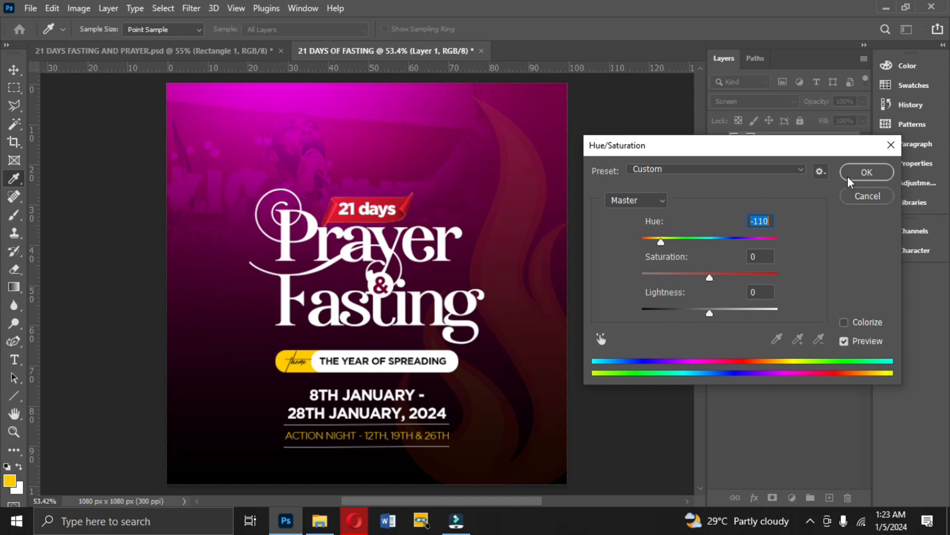
left_click(866, 171)
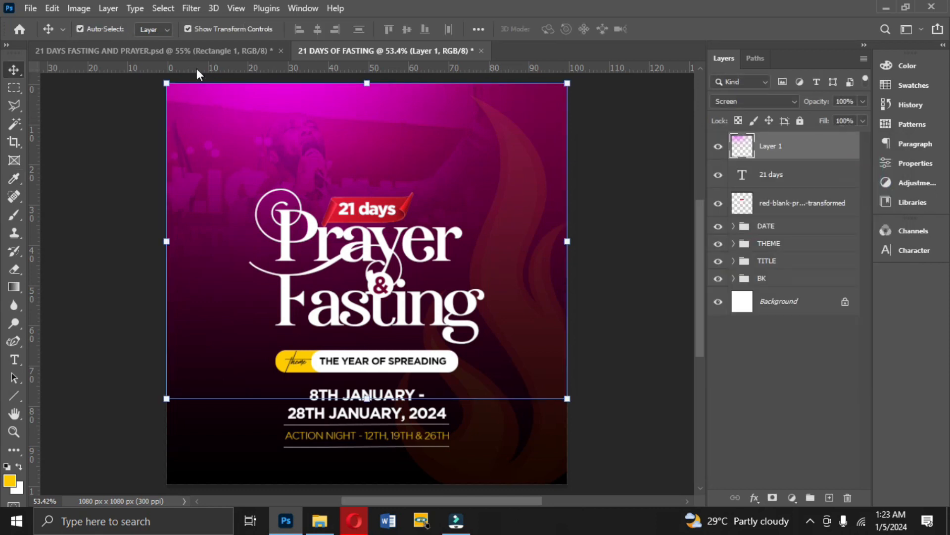
Compare with the reference flyer and set the blend mode of the worshipper photo in the BK group to Overlay.
left_click(194, 52)
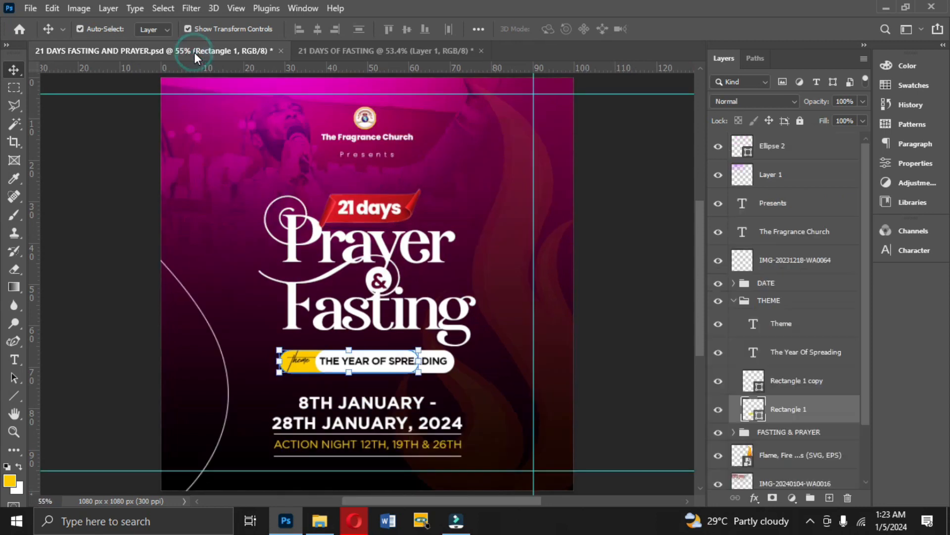
left_click(344, 53)
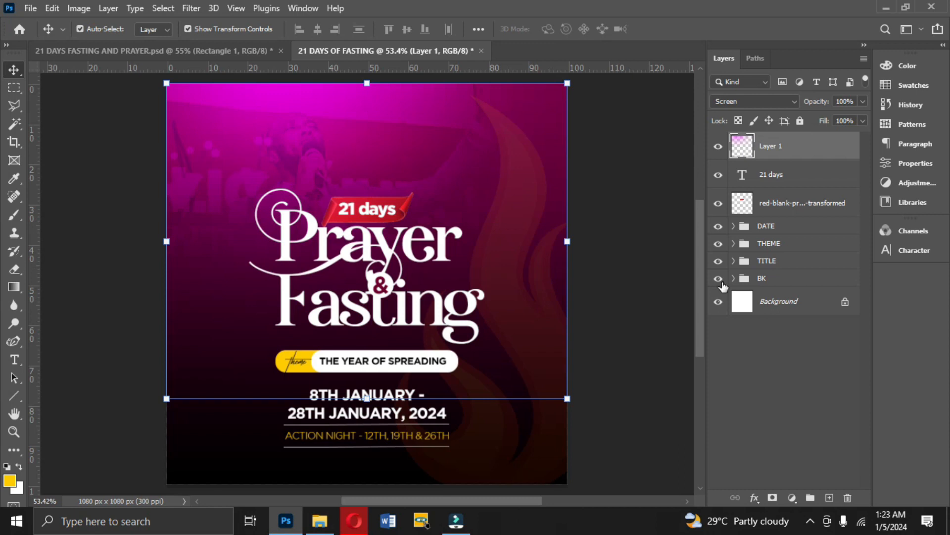
left_click(734, 278)
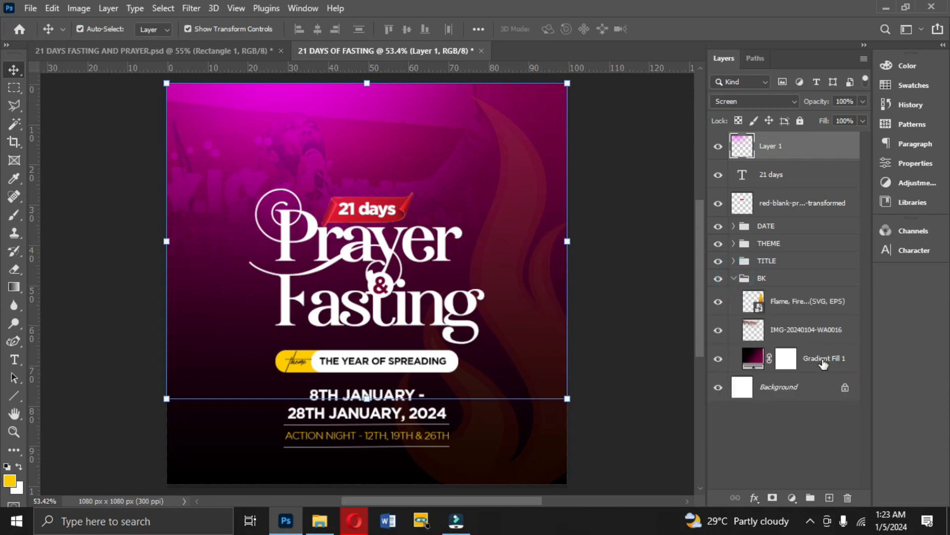
left_click(796, 333)
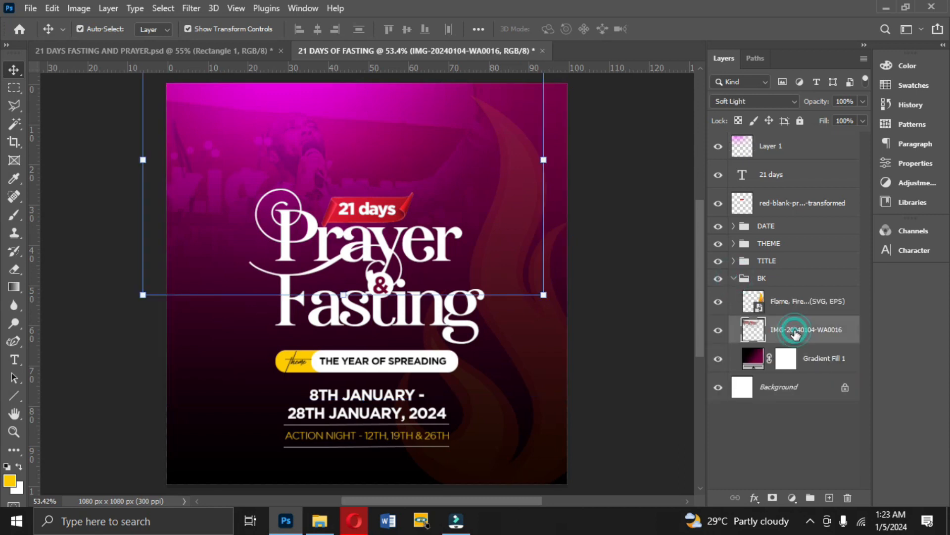
left_click(732, 102)
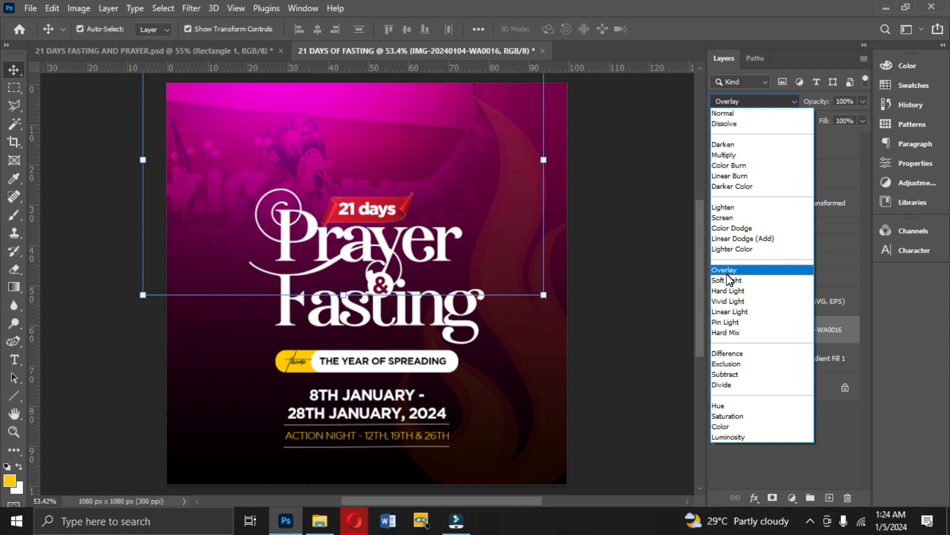
left_click(729, 280)
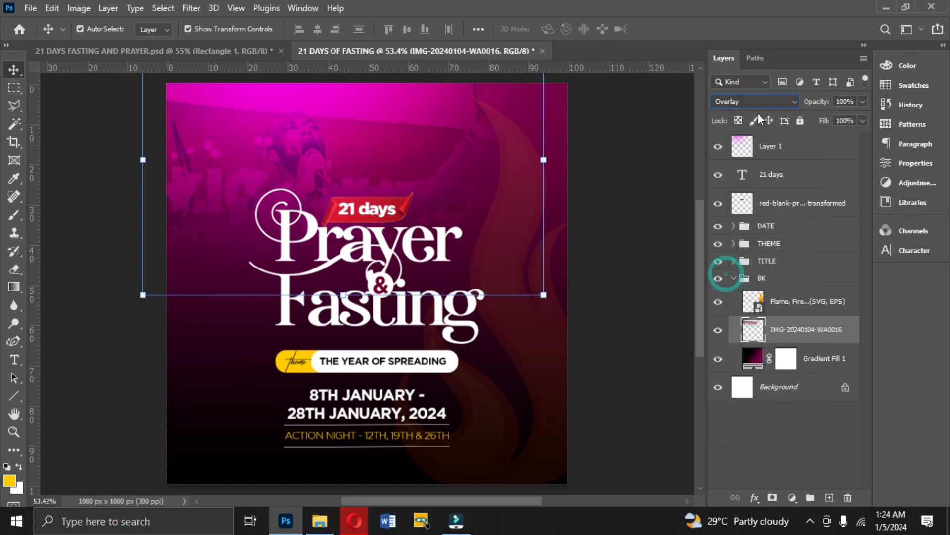
left_click(733, 278)
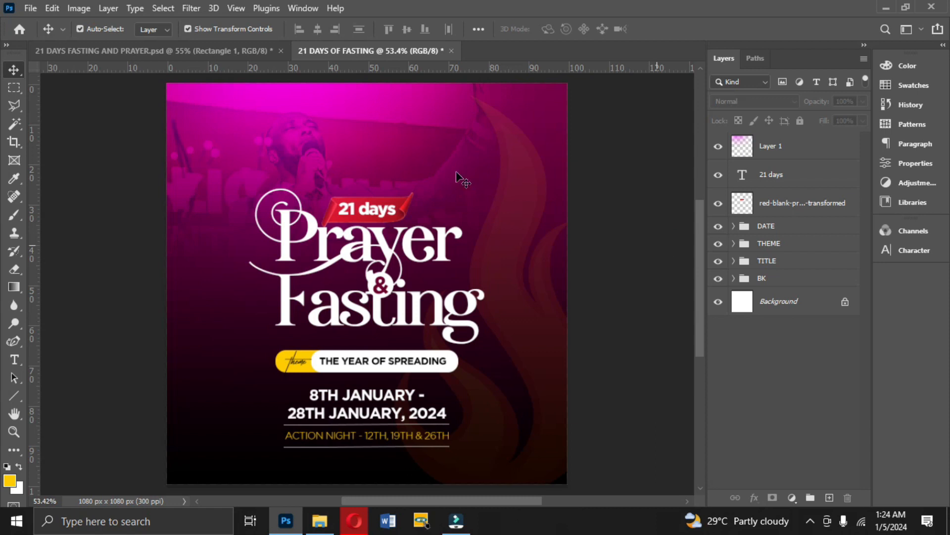
Add the text "Name of your church" in white Gotham Black near the top of the flyer.
left_click(225, 52)
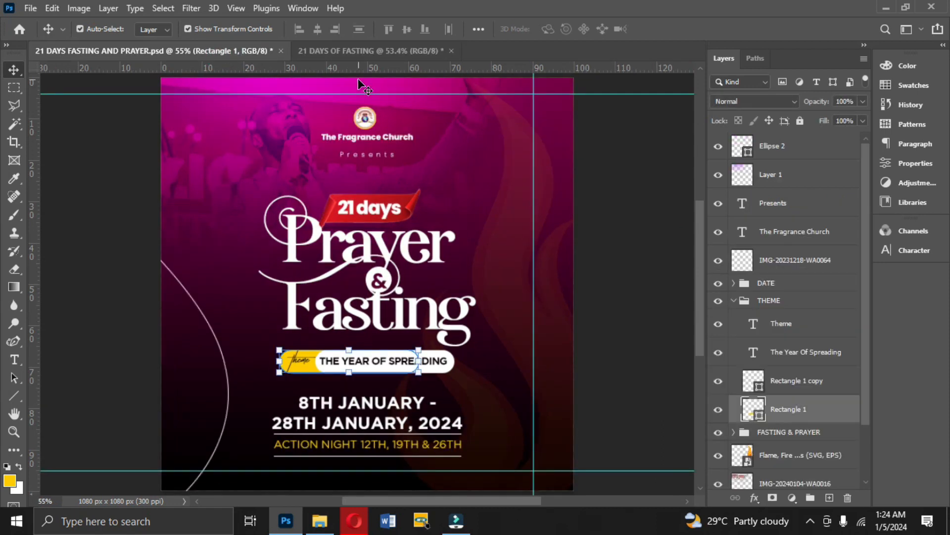
left_click(396, 51)
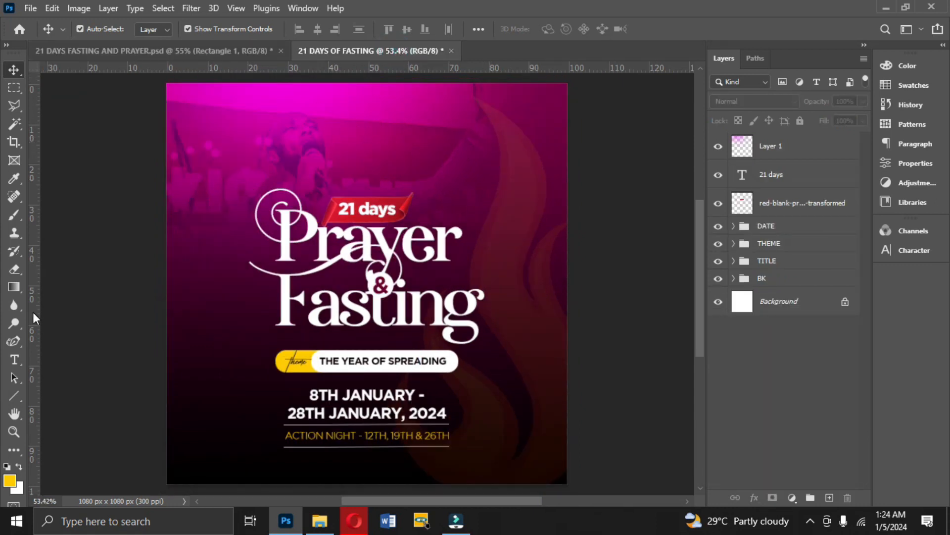
left_click(12, 360)
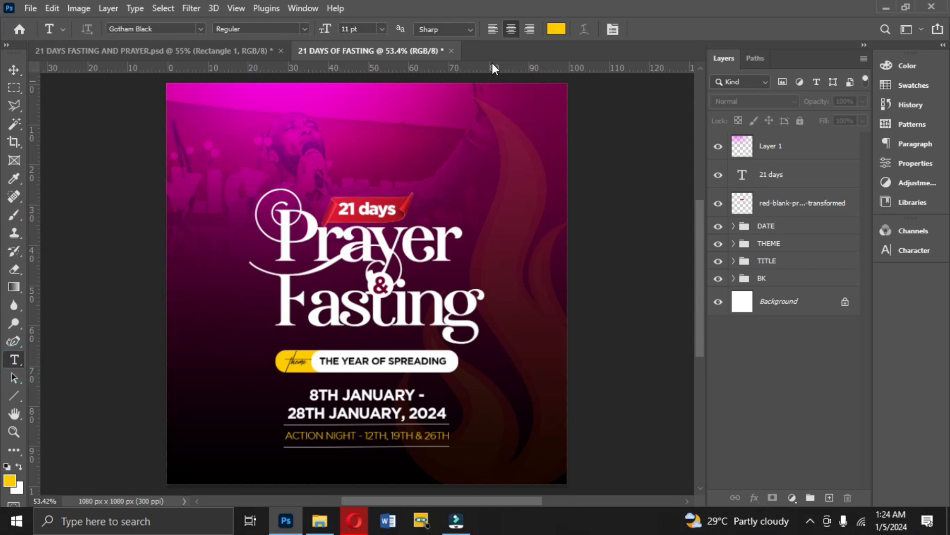
left_click(556, 29)
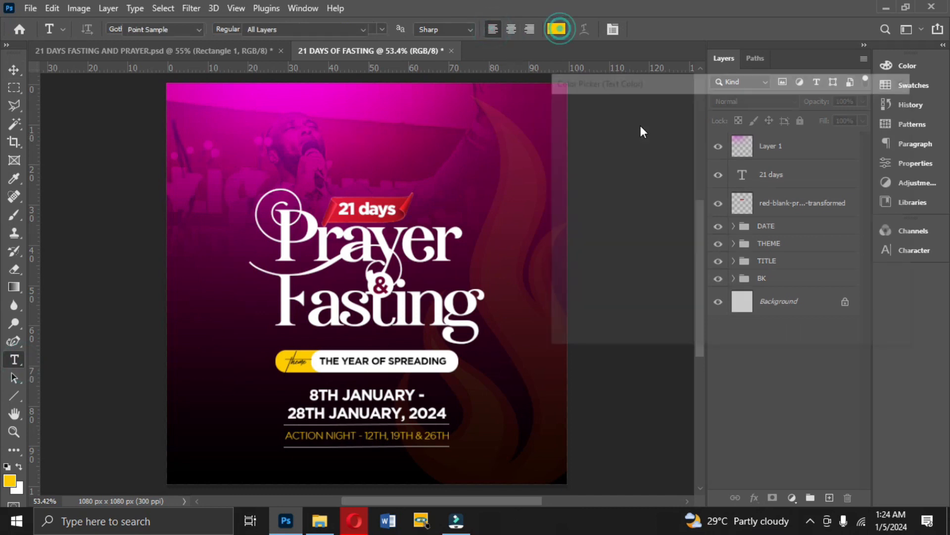
left_click(555, 114)
left_click_drag(528, 91, 533, 85)
left_click(846, 111)
key("ctrl+a")
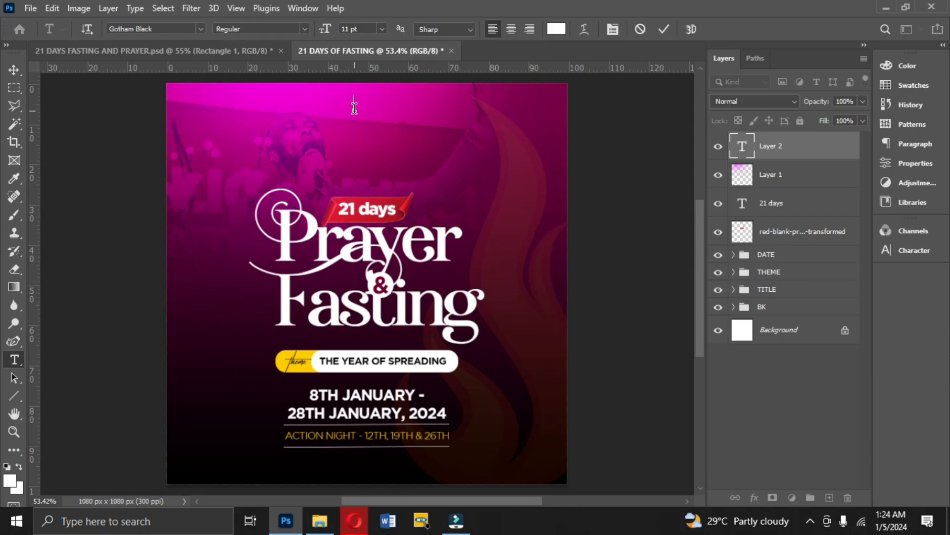
type("Name of your church")
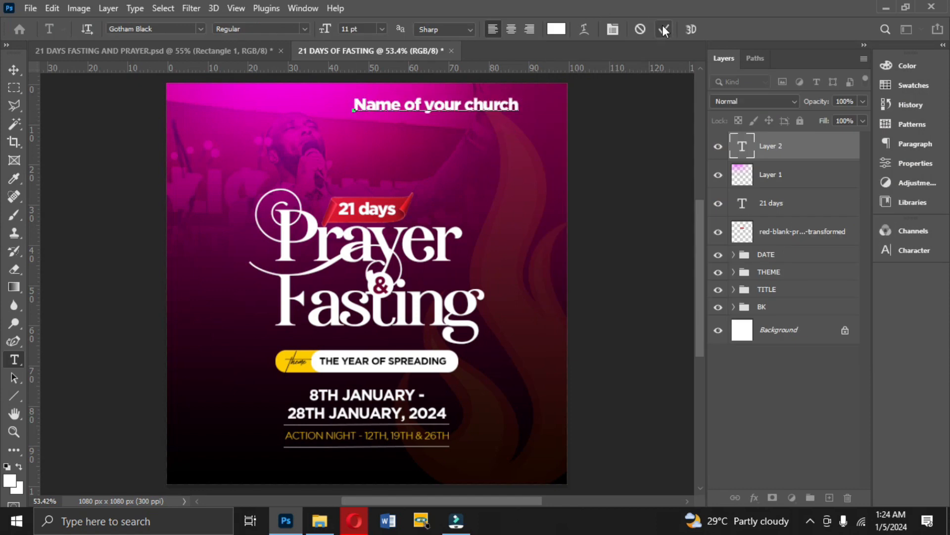
left_click(666, 31)
Scale down the "Name of your church" text to about half its size and place it above the red ribbon.
key("ctrl+t")
left_click_drag(406, 115, 405, 107)
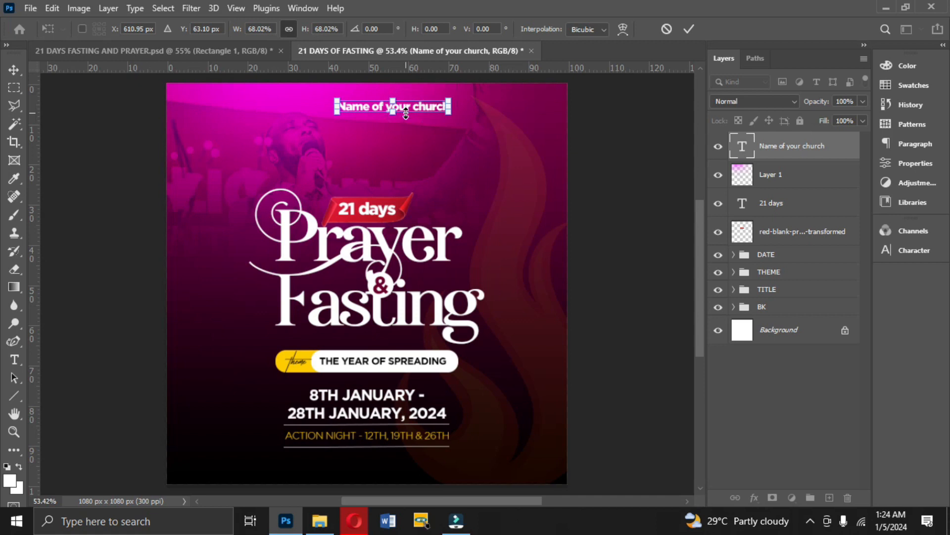
left_click_drag(405, 133, 405, 135)
key("Return")
Center the "Name of your church" text horizontally on the canvas and clear the selection.
key("ctrl+a")
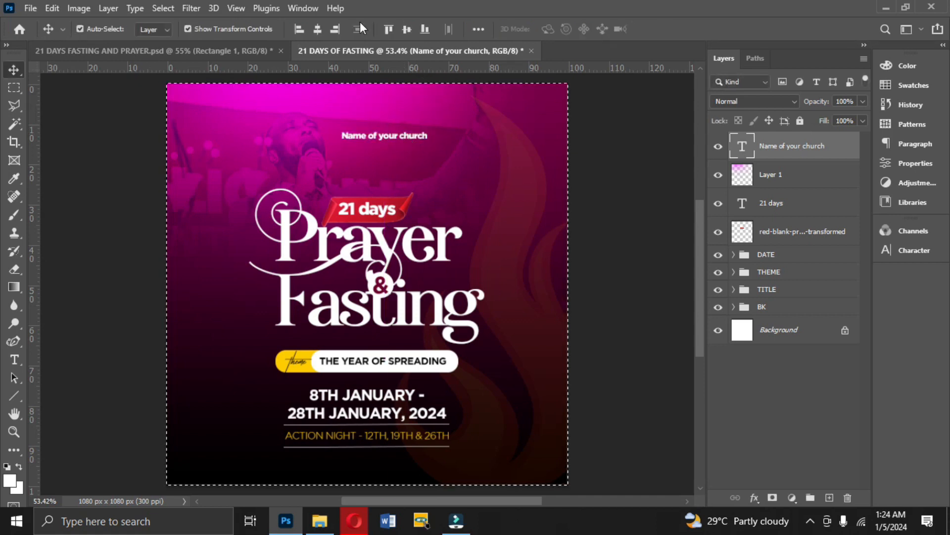
left_click(321, 29)
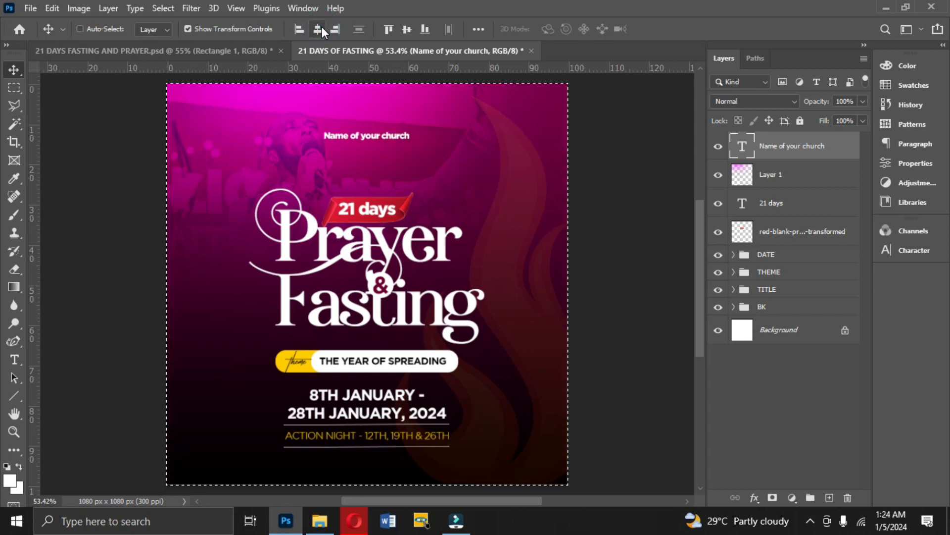
key("ctrl+d")
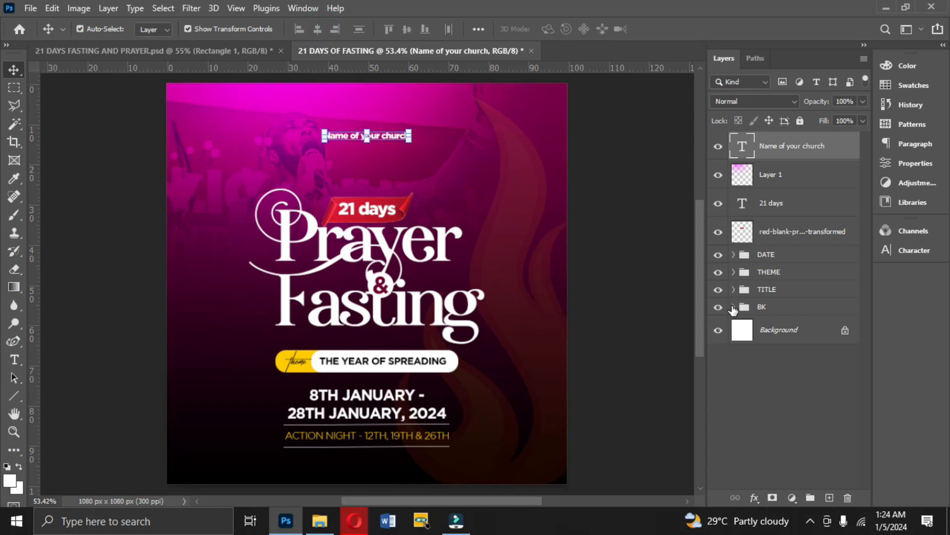
Nudge the worshipper photo in the BK group slightly to the left, clear the selection and fit the flyer in view.
left_click(640, 235)
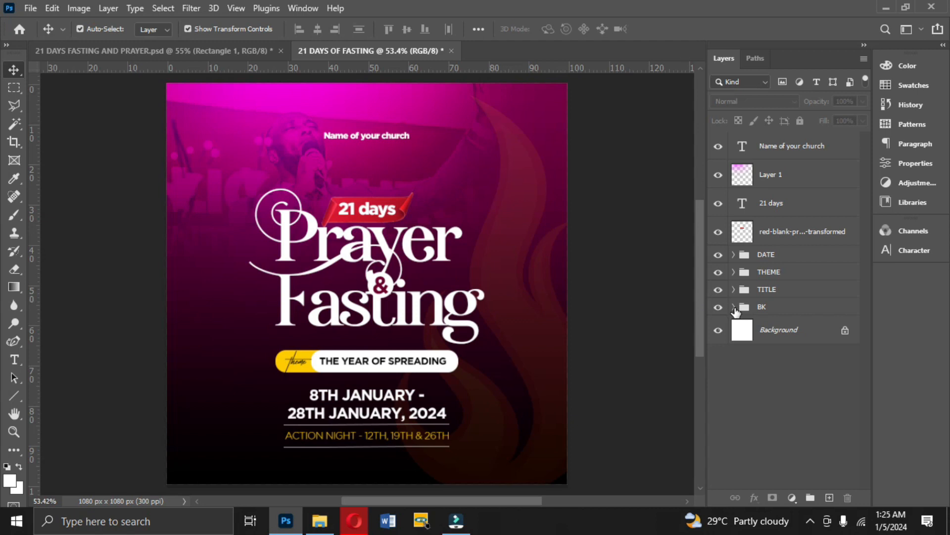
left_click(733, 307)
left_click(777, 359)
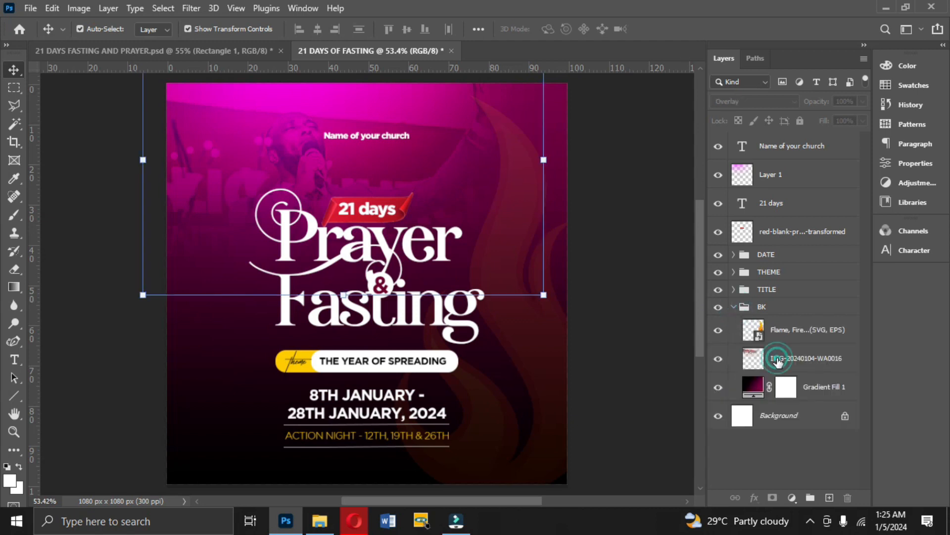
key("Left")
key("Left")
key("Left")
key("Left")
key("Left")
key("Left")
key("Left")
key("Left")
key("Left")
key("Left")
key("Left")
key("Left")
key("Left")
key("Left")
key("Left")
key("Left")
key("Left")
key("Left")
key("Left")
key("Left")
key("Left")
key("Left")
key("Left")
key("Left")
key("Left")
key("Left")
key("Left")
key("Left")
key("Left")
key("Left")
key("Left")
key("Left")
key("Left")
key("Left")
key("Left")
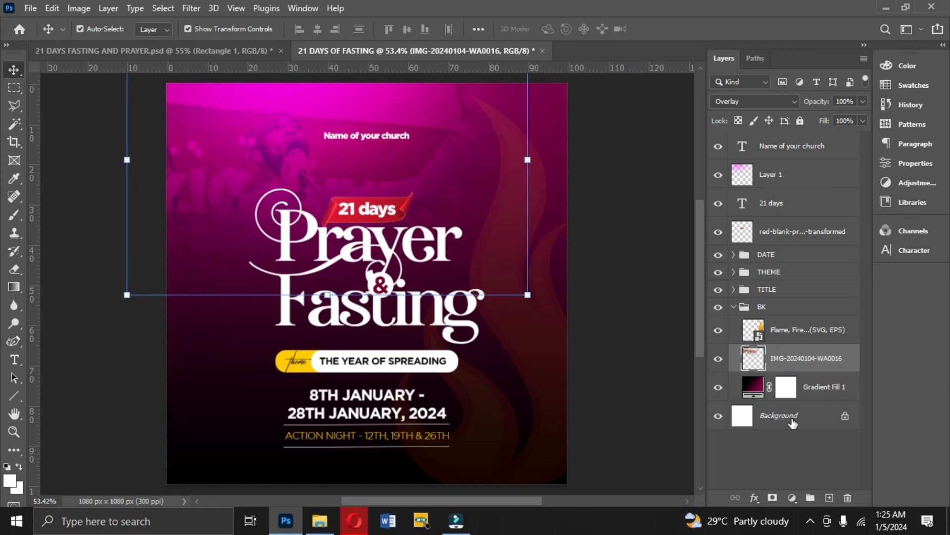
left_click(734, 307)
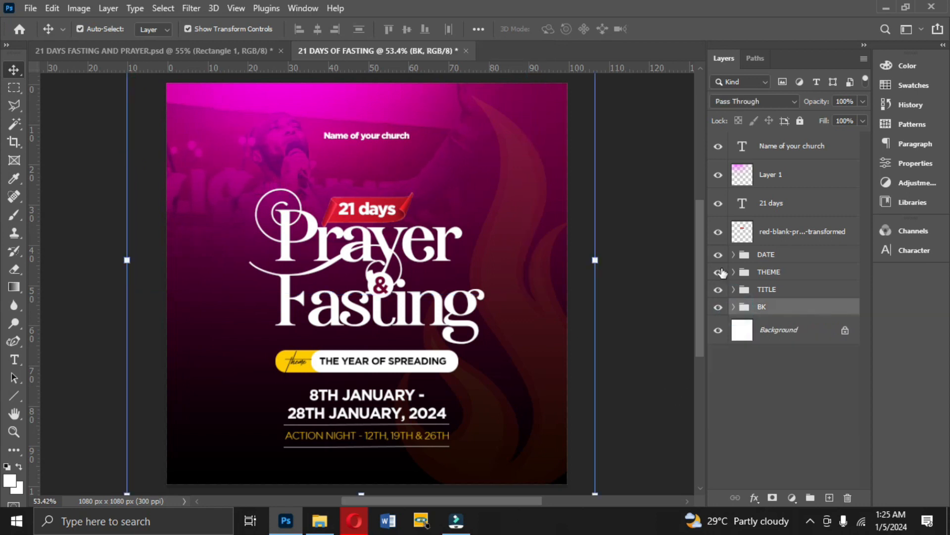
left_click(674, 261)
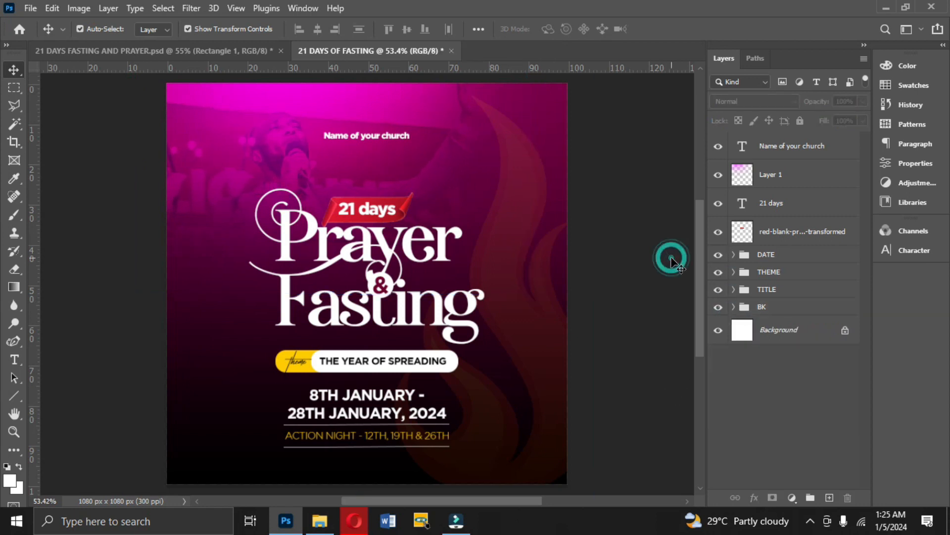
left_click(610, 208)
key("ctrl+0")
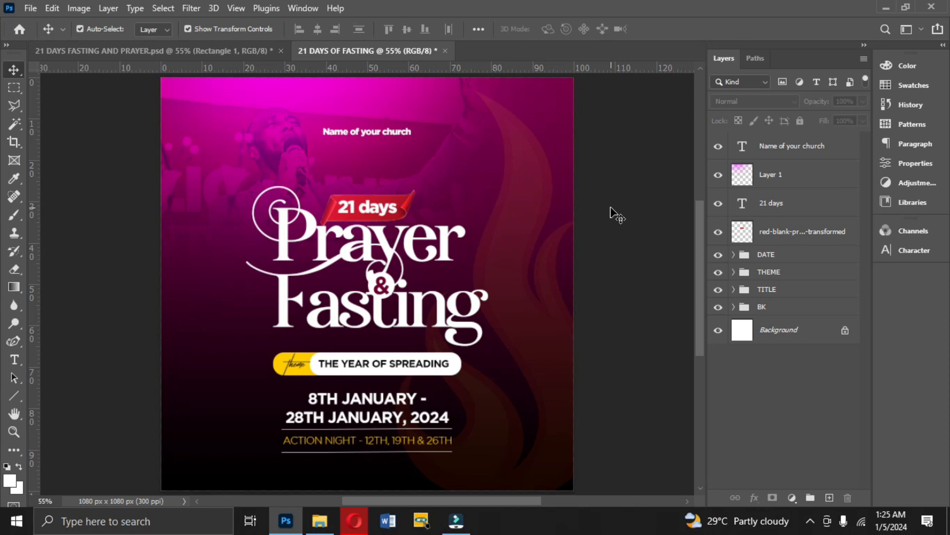
Export the flyer as a JPG at Great quality, saving it to the Desktop as "21 DAYS OF FASTING".
left_click(27, 8)
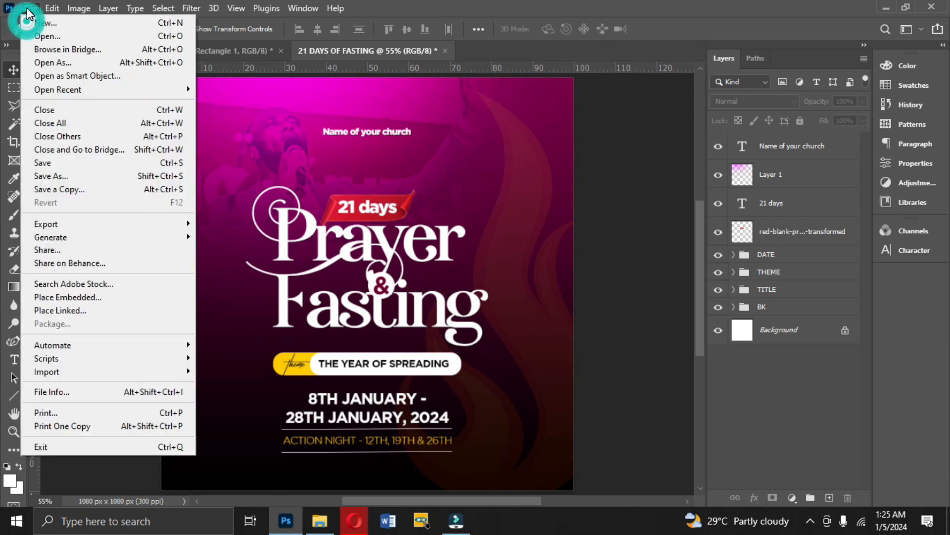
mouse_move(85, 230)
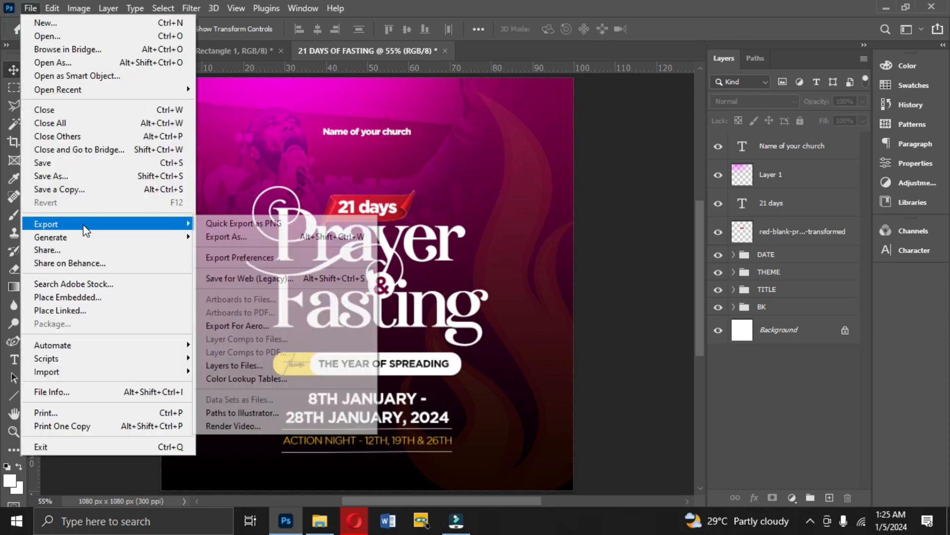
left_click(227, 239)
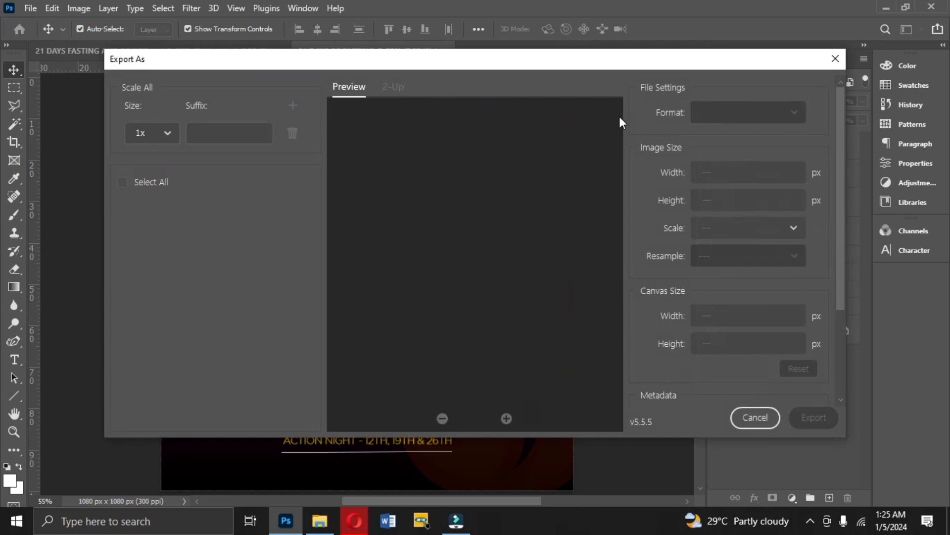
left_click(709, 114)
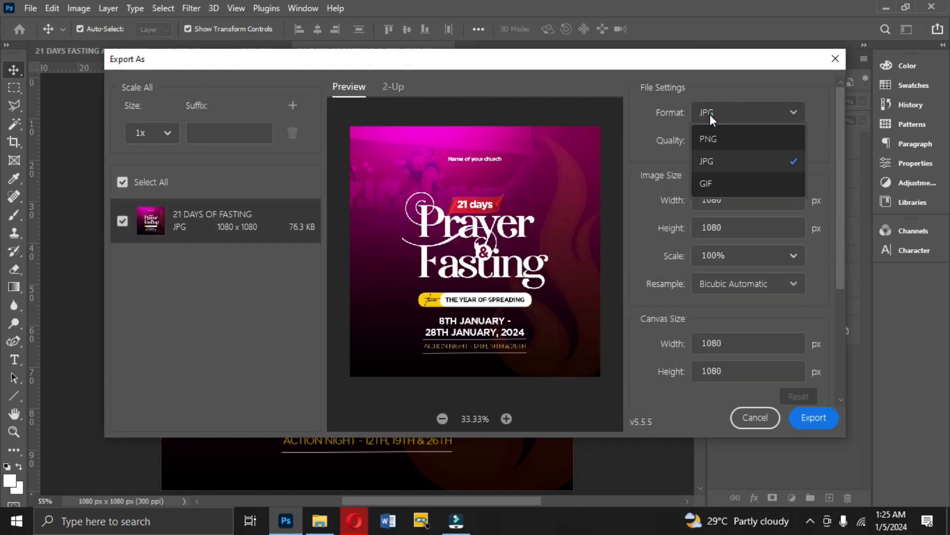
left_click(707, 113)
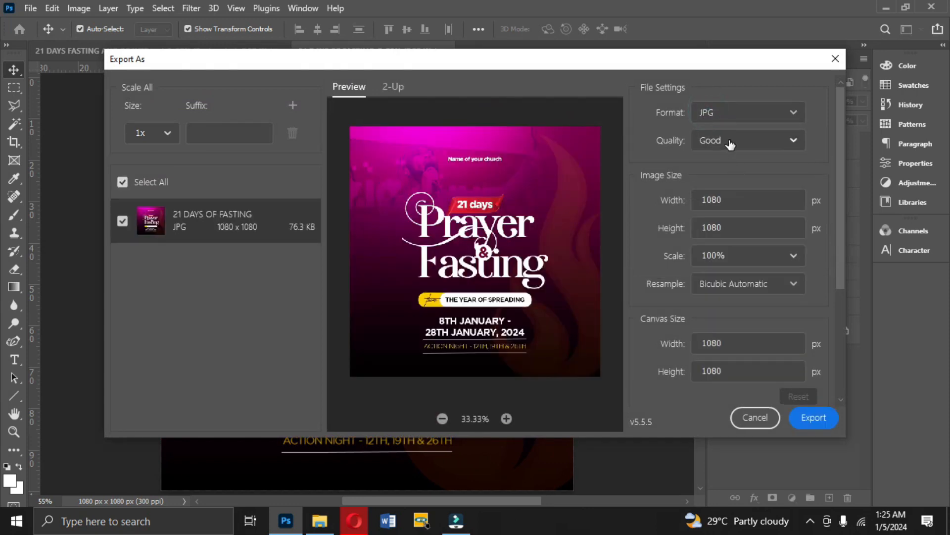
left_click(707, 141)
left_click(722, 280)
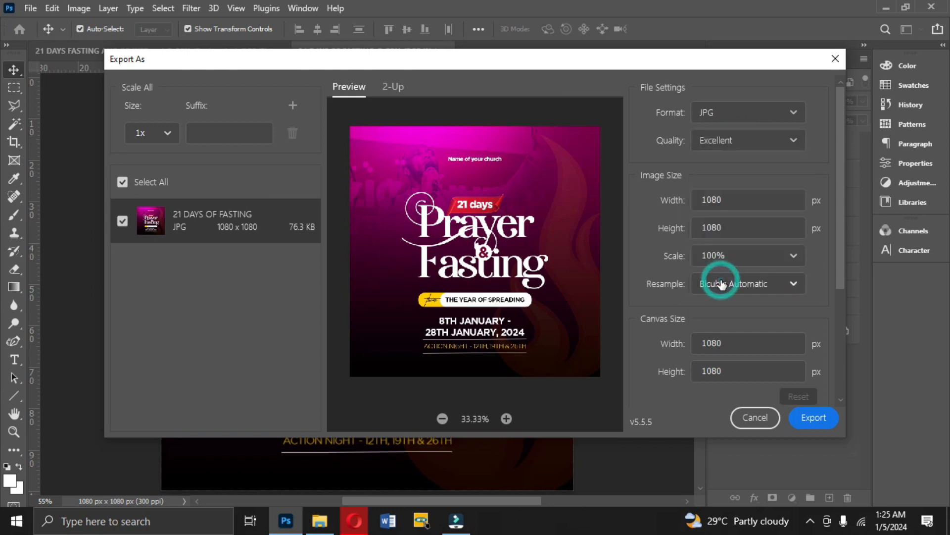
left_click(721, 142)
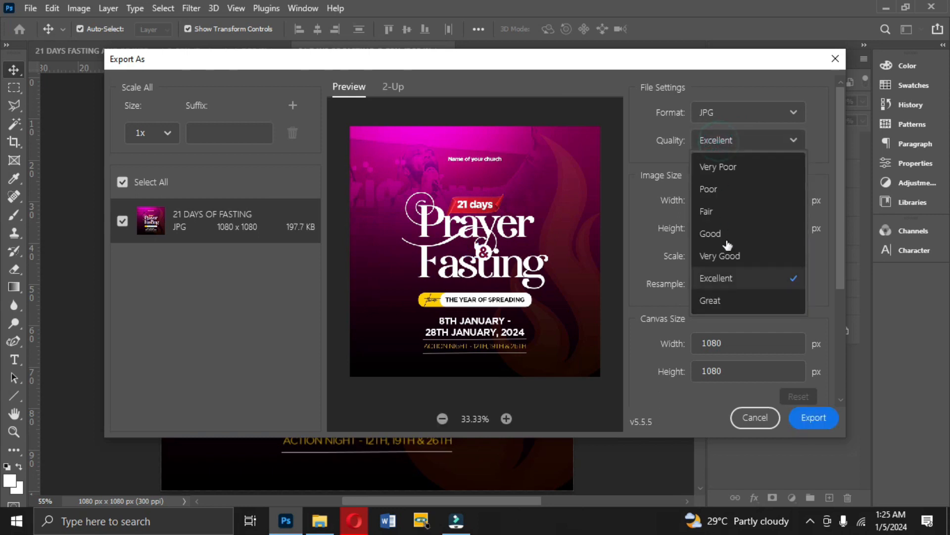
left_click(723, 301)
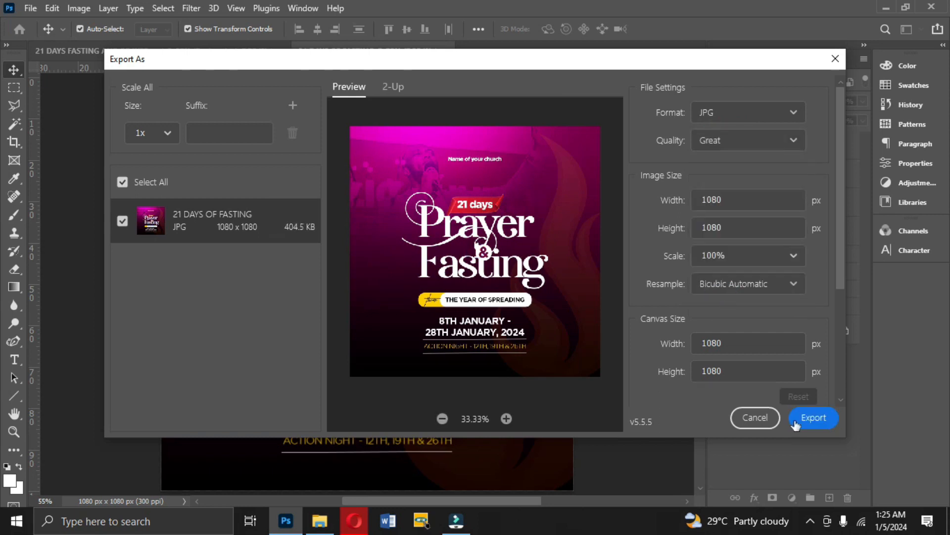
left_click(813, 431)
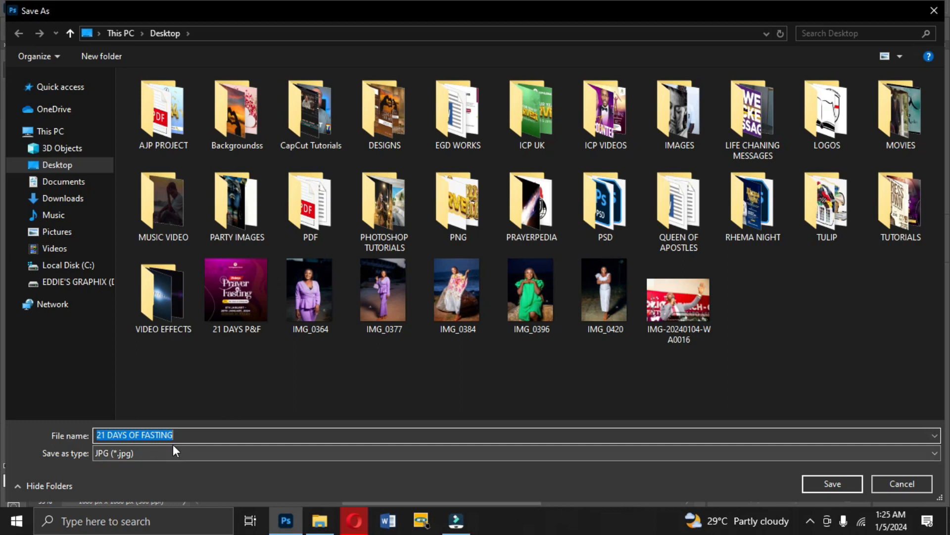
key("Return")
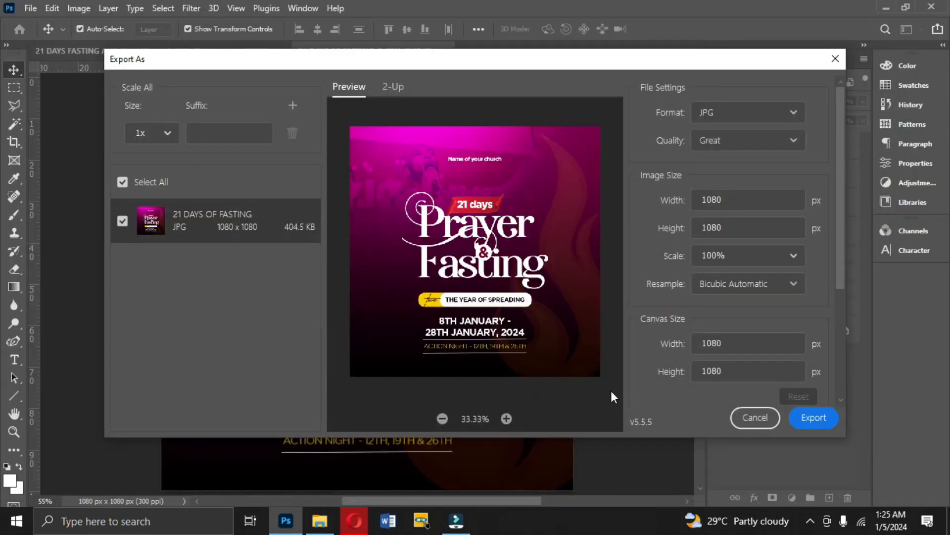
Switch to File Explorer and open the exported "21 DAYS OF FASTING" image from the Desktop to check it.
left_click(320, 520)
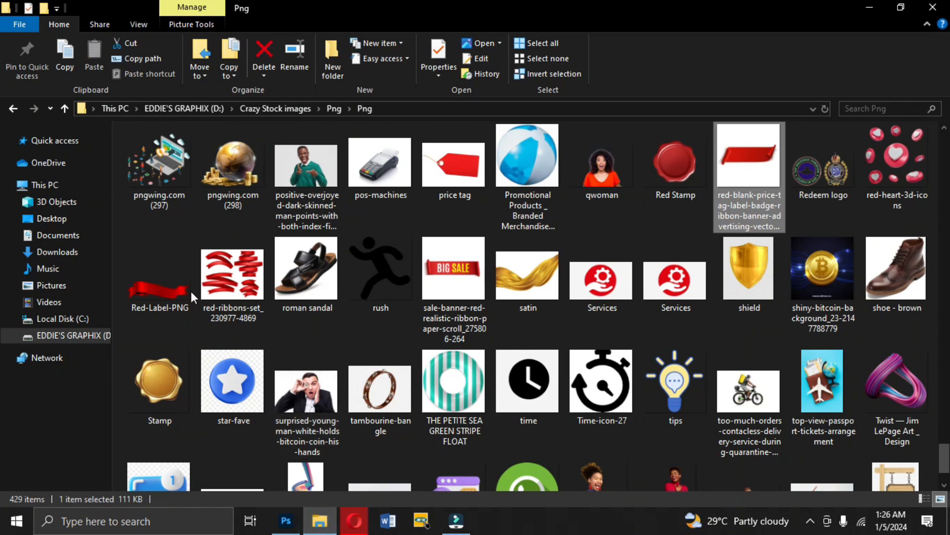
left_click(51, 218)
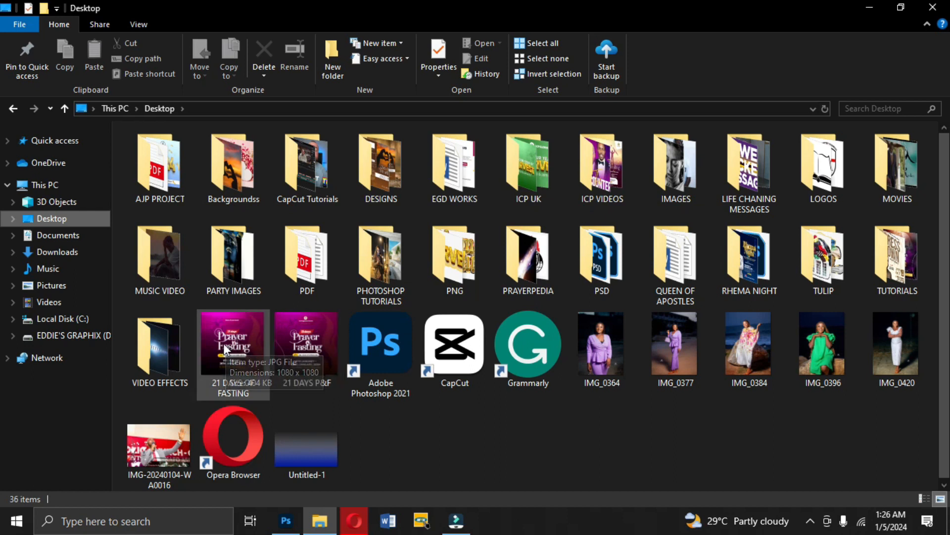
double_click(224, 338)
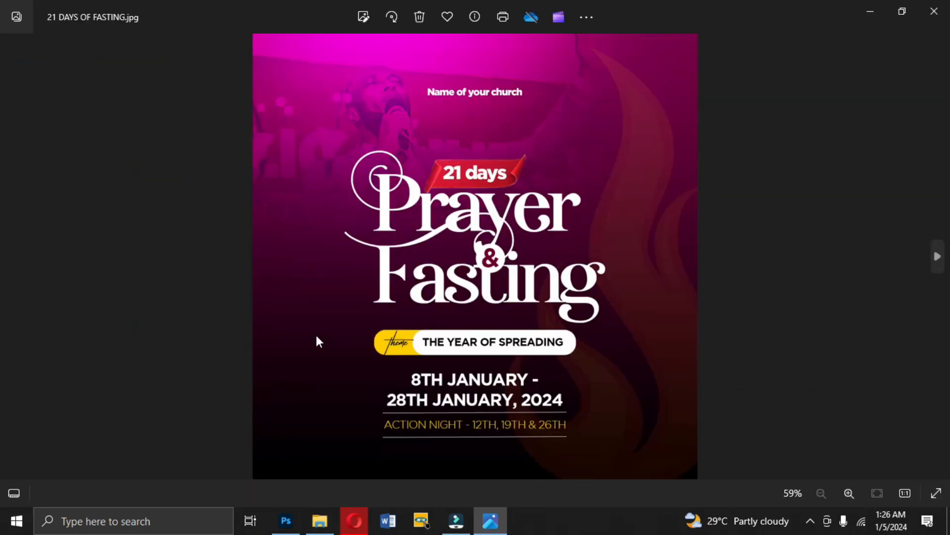